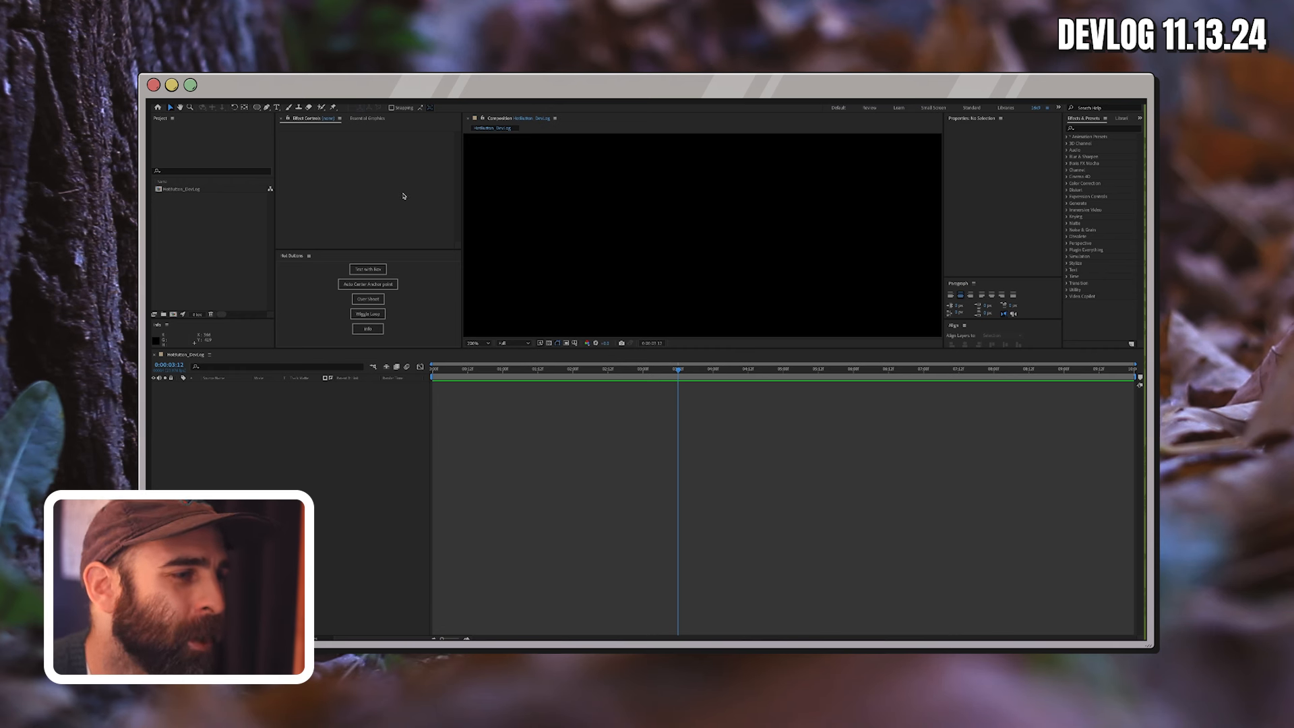
Resize the workspace panels to enlarge the composition viewer and narrow the script buttons area, keeping the timeline about half-height.
left_click(472, 515)
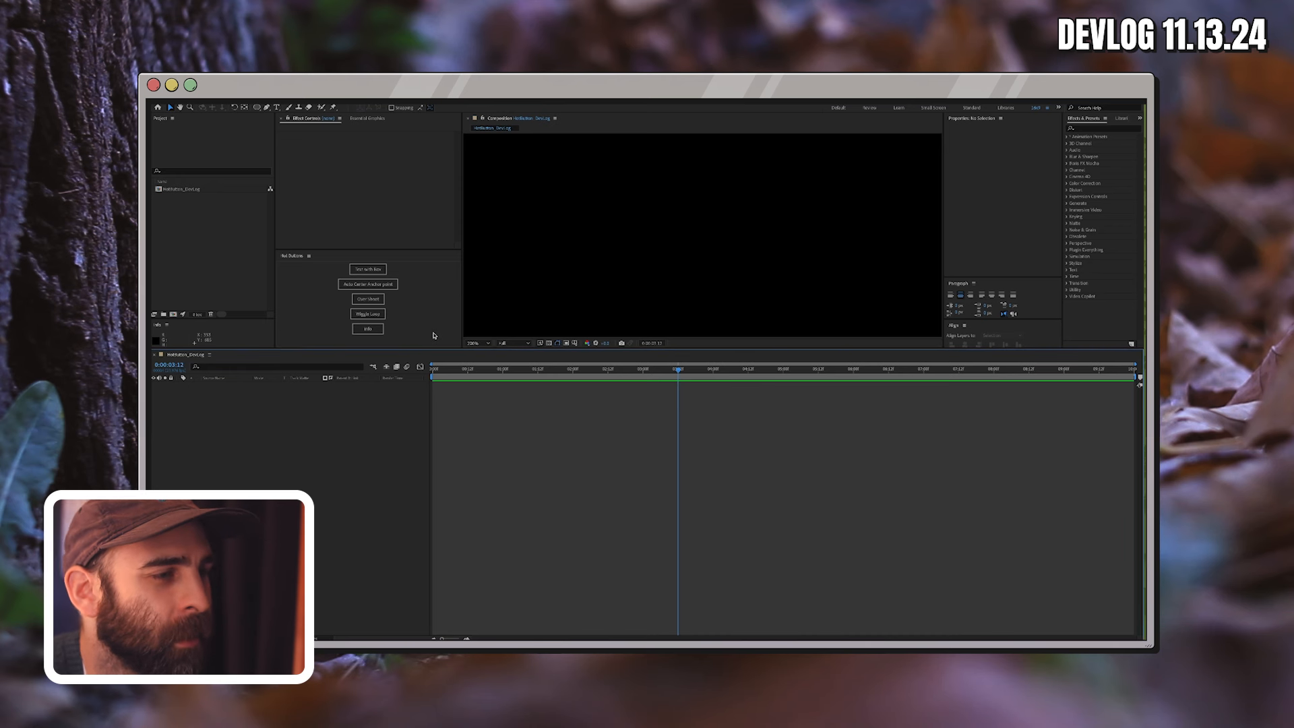
left_click(448, 294)
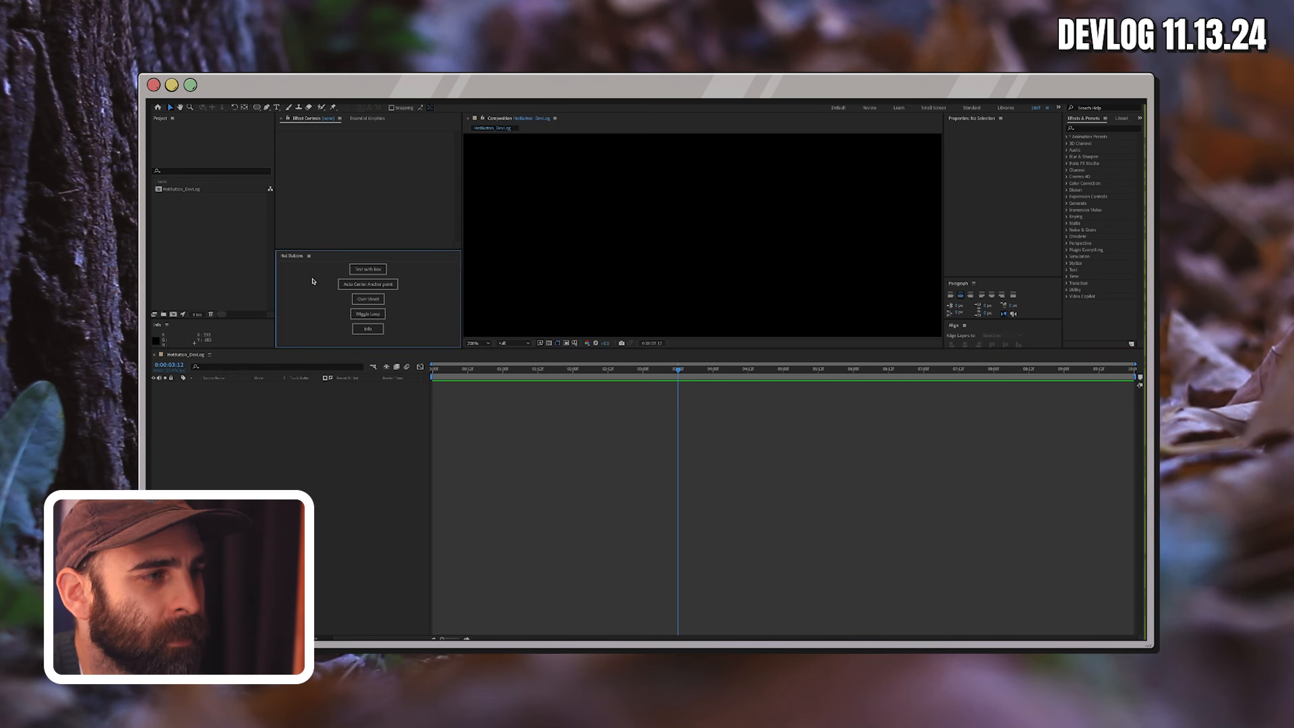
left_click_drag(300, 258, 361, 376)
left_click_drag(163, 355, 347, 303)
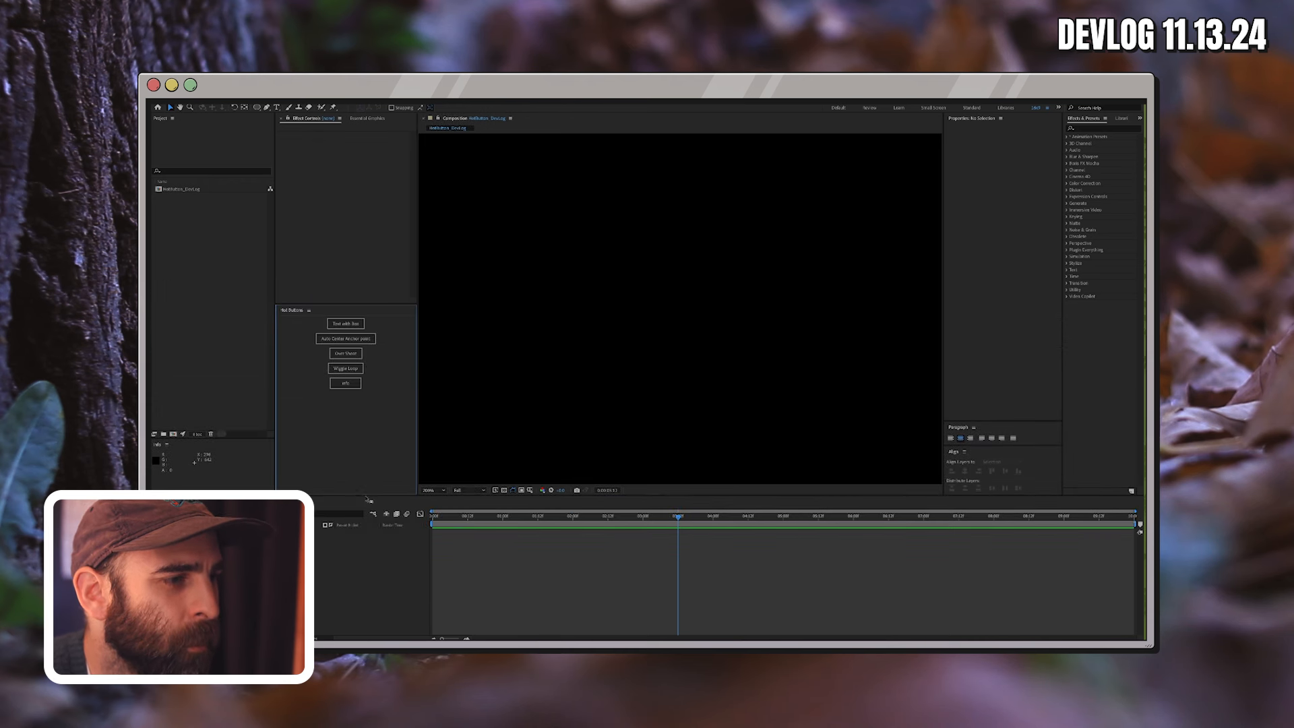
left_click_drag(368, 501, 362, 396)
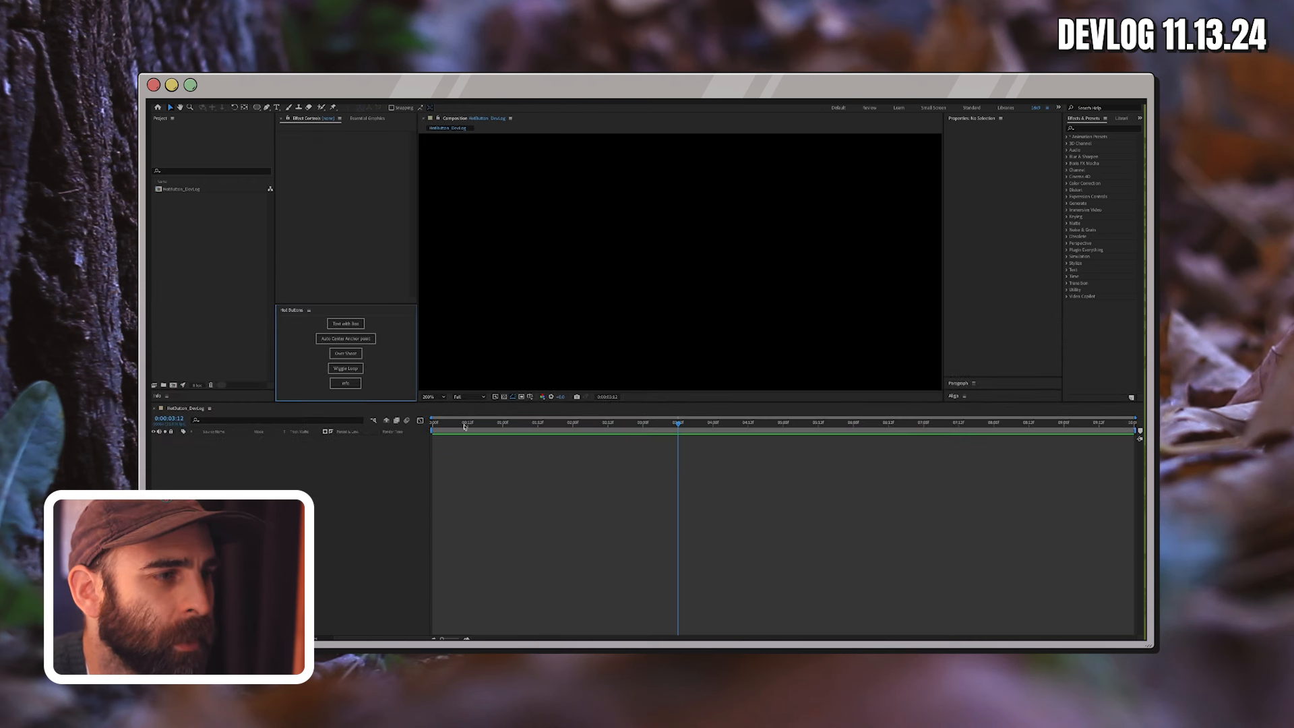
Read the script's info message explaining what each custom button does, and dismiss it.
left_click(346, 383)
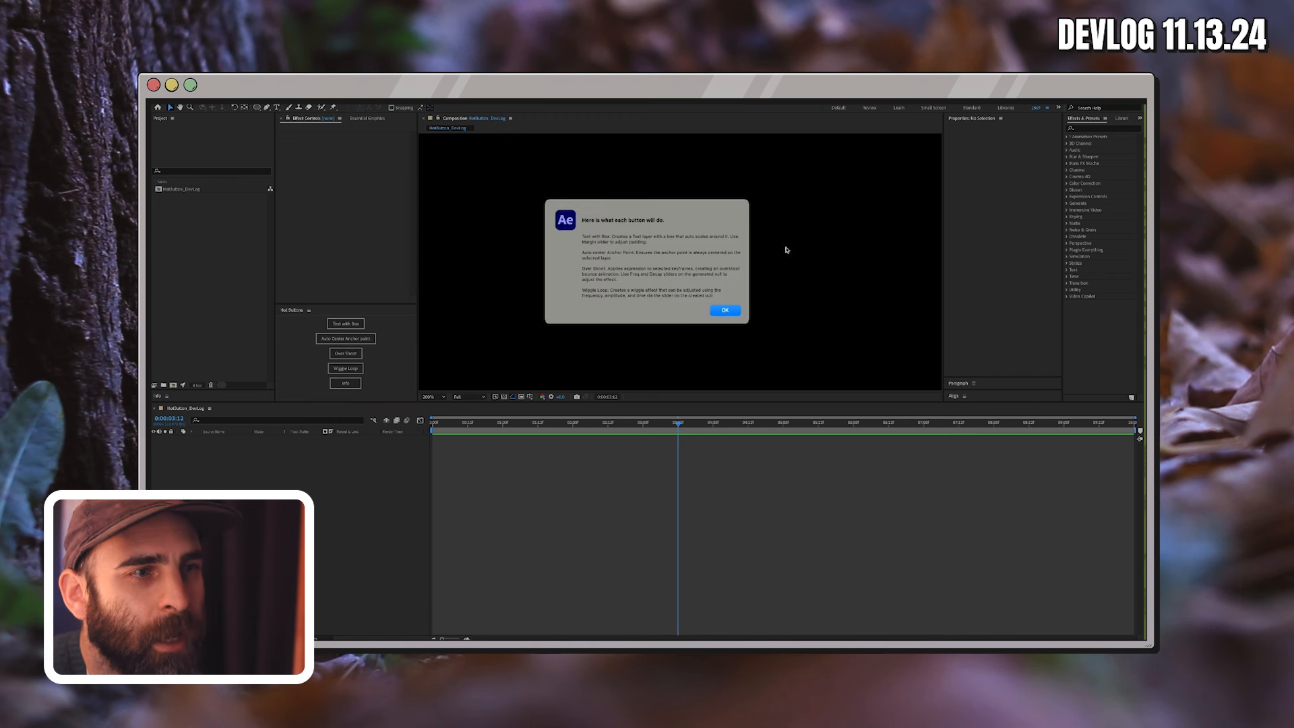
left_click(728, 312)
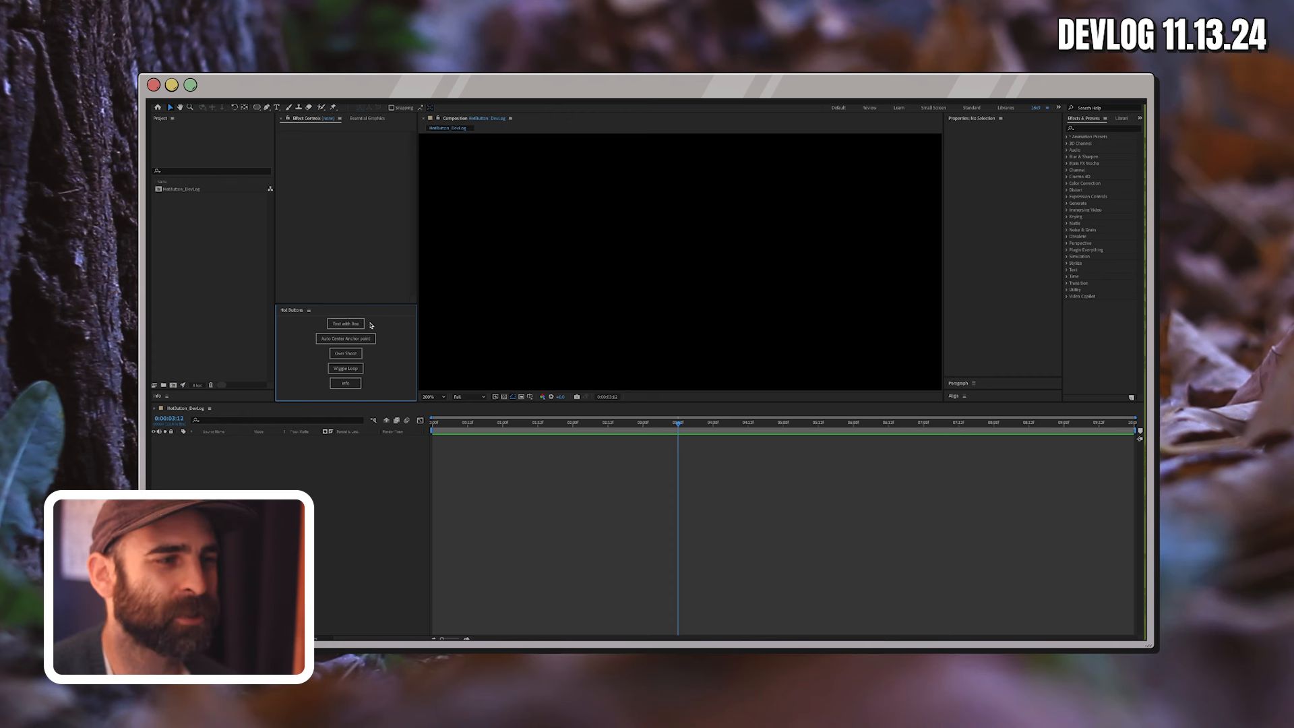
Generate a text layer with an auto-scaling box using the script, and change its text to HELLO.
left_click(352, 323)
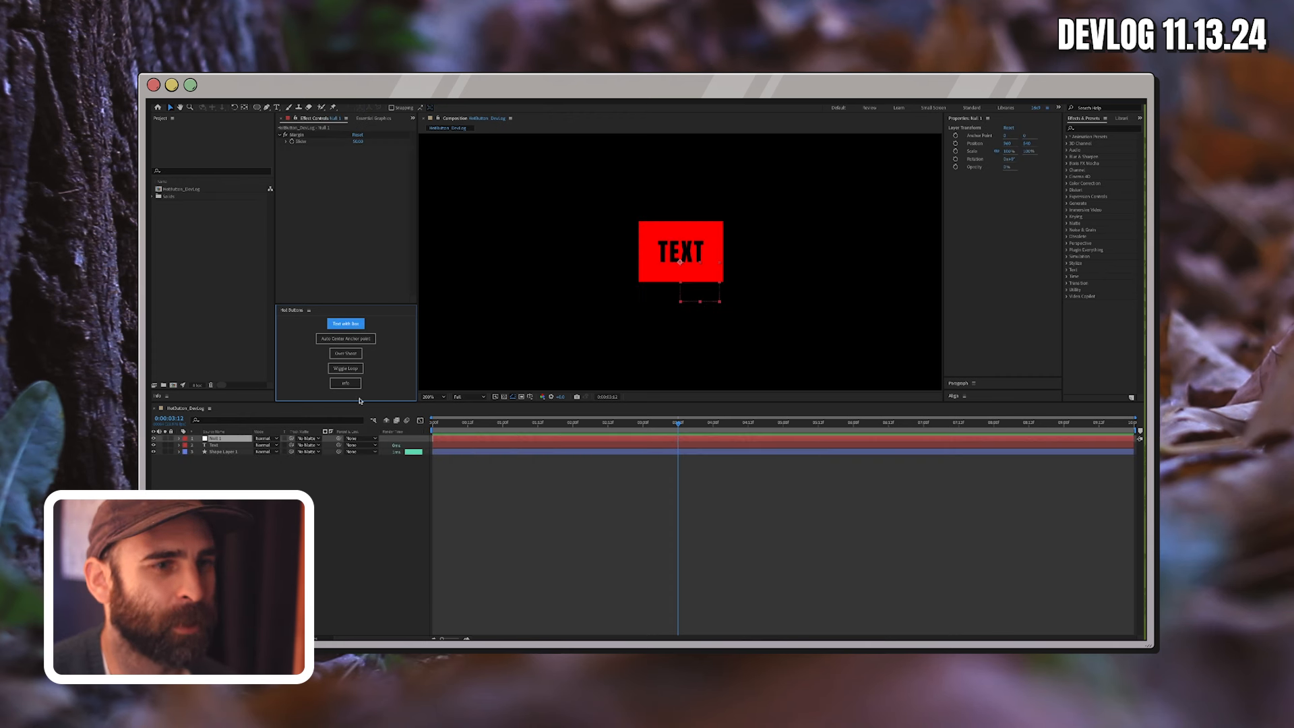
left_click(223, 446)
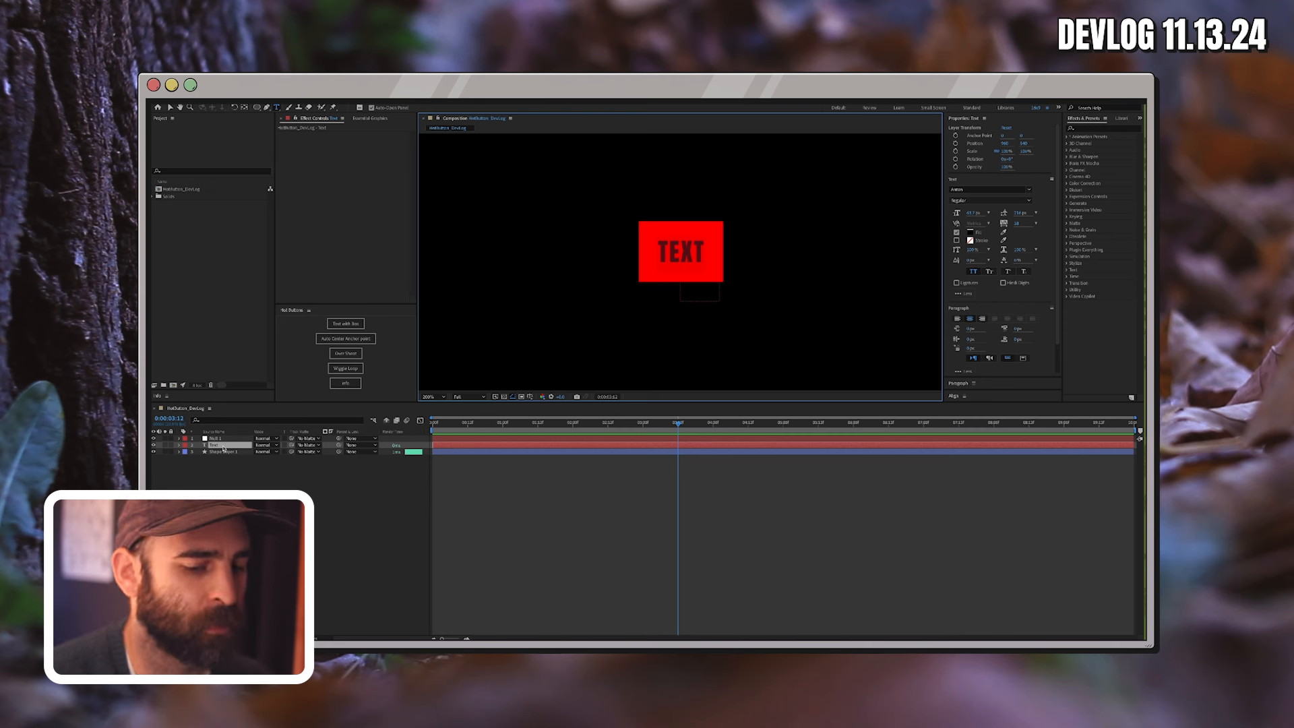
double_click(223, 446)
type("HELLO")
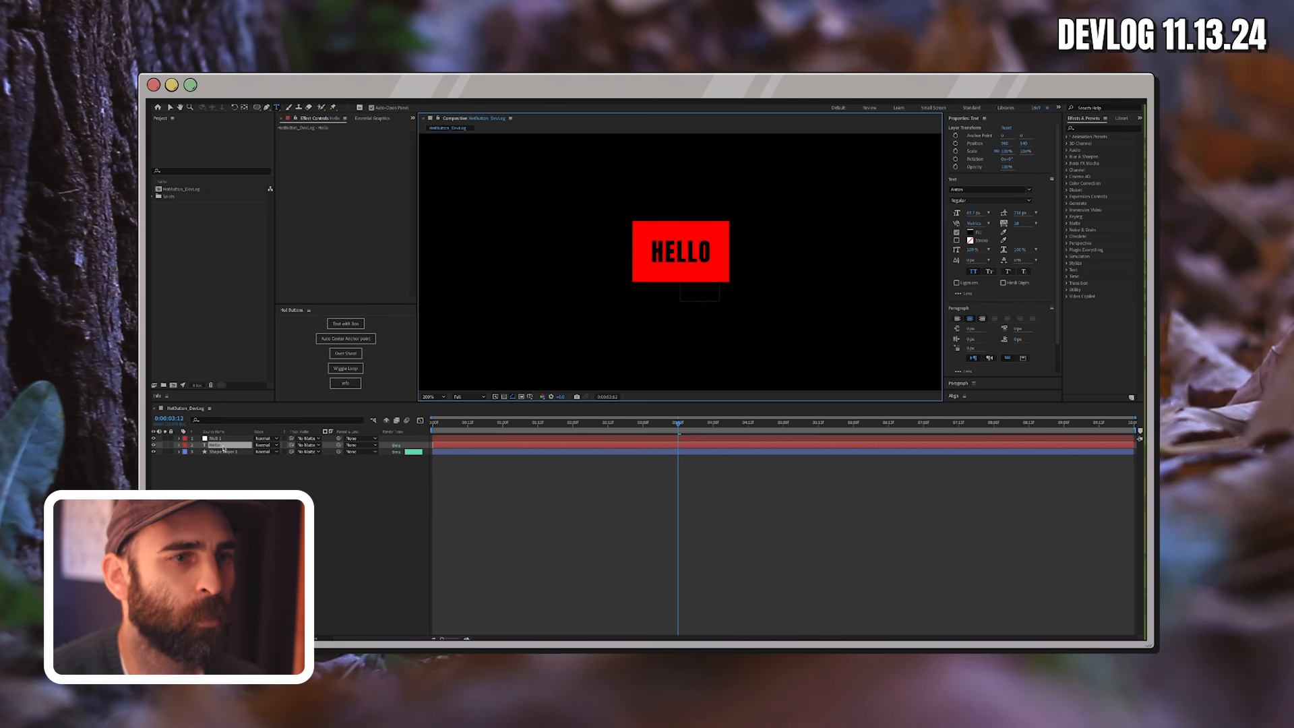
left_click(250, 467)
Examine the expressions driving the box shape layer's size and position, and collapse the layer again.
left_click(241, 446)
left_click(223, 452)
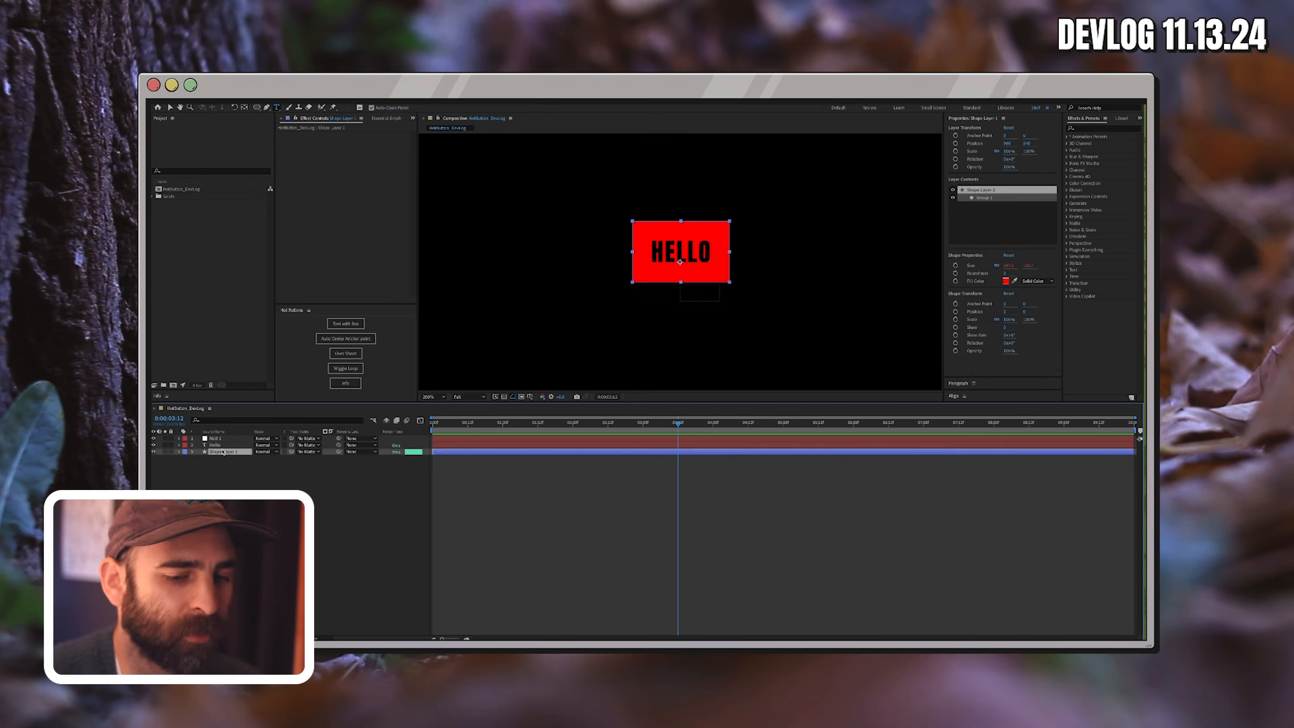
key("e")
key("e")
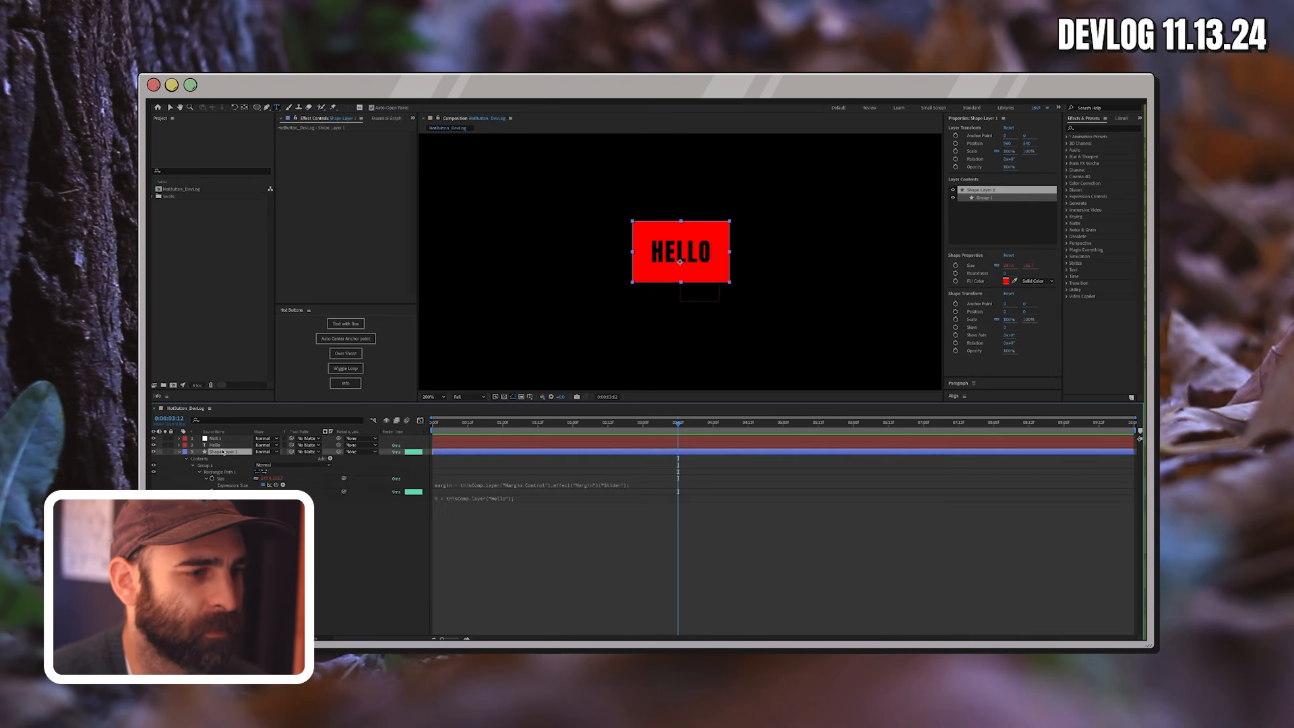
left_click(582, 487)
left_click(545, 534)
left_click(350, 612)
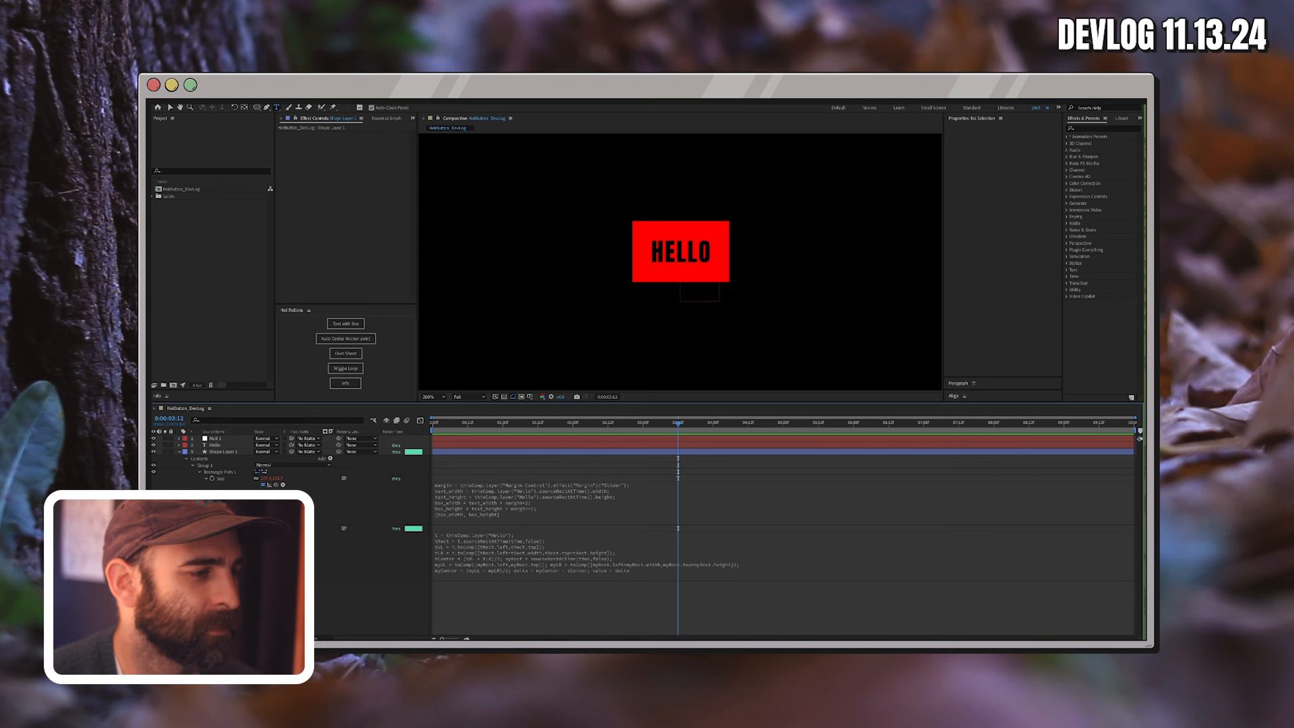
left_click(179, 453)
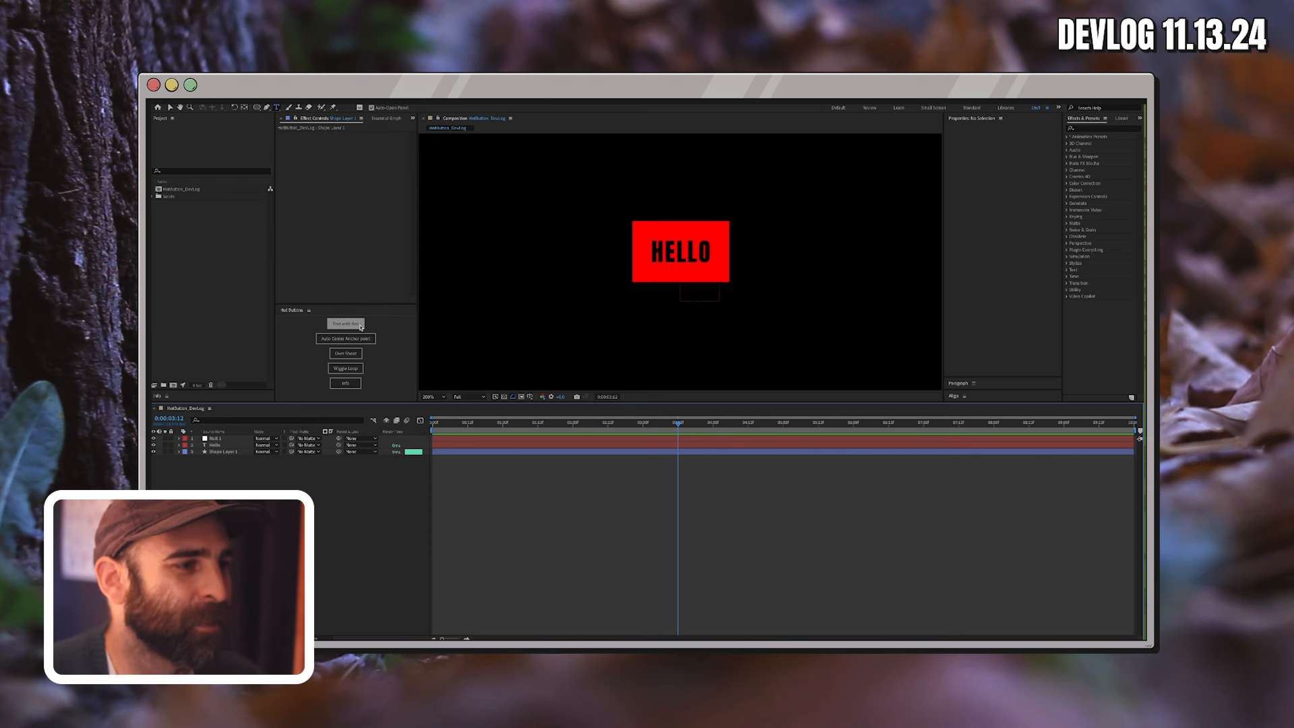
Reduce the box's margin with the null's slider and set the box shape's fill color to cyan.
left_click(205, 439)
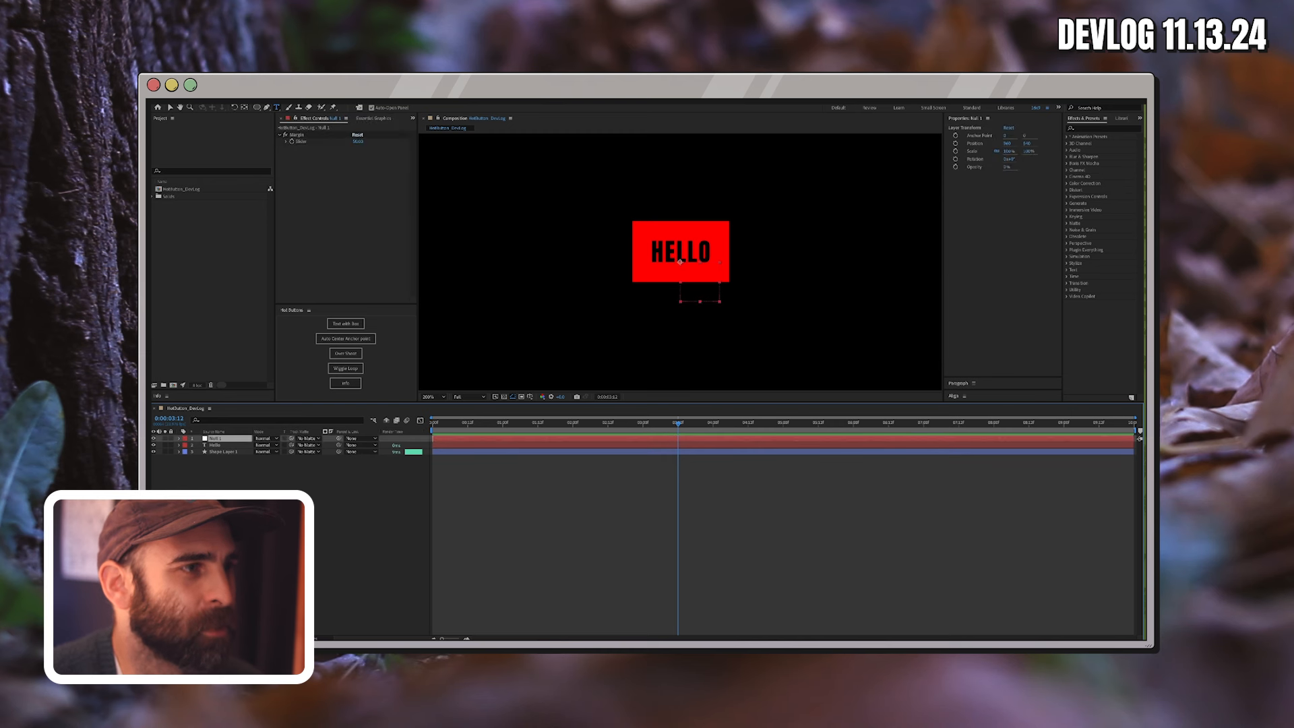
mouse_move(357, 142)
left_mouse_down()
mouse_move(342, 145)
mouse_move(356, 144)
left_mouse_up()
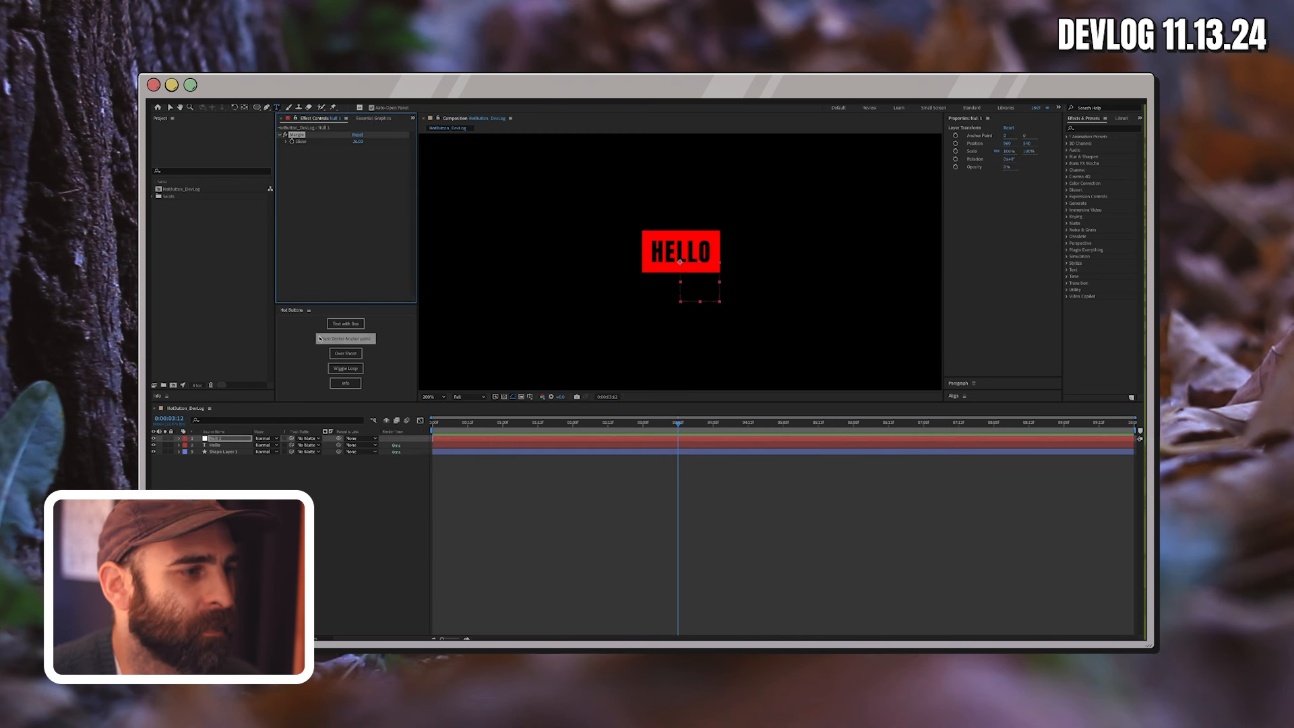
left_click(225, 453)
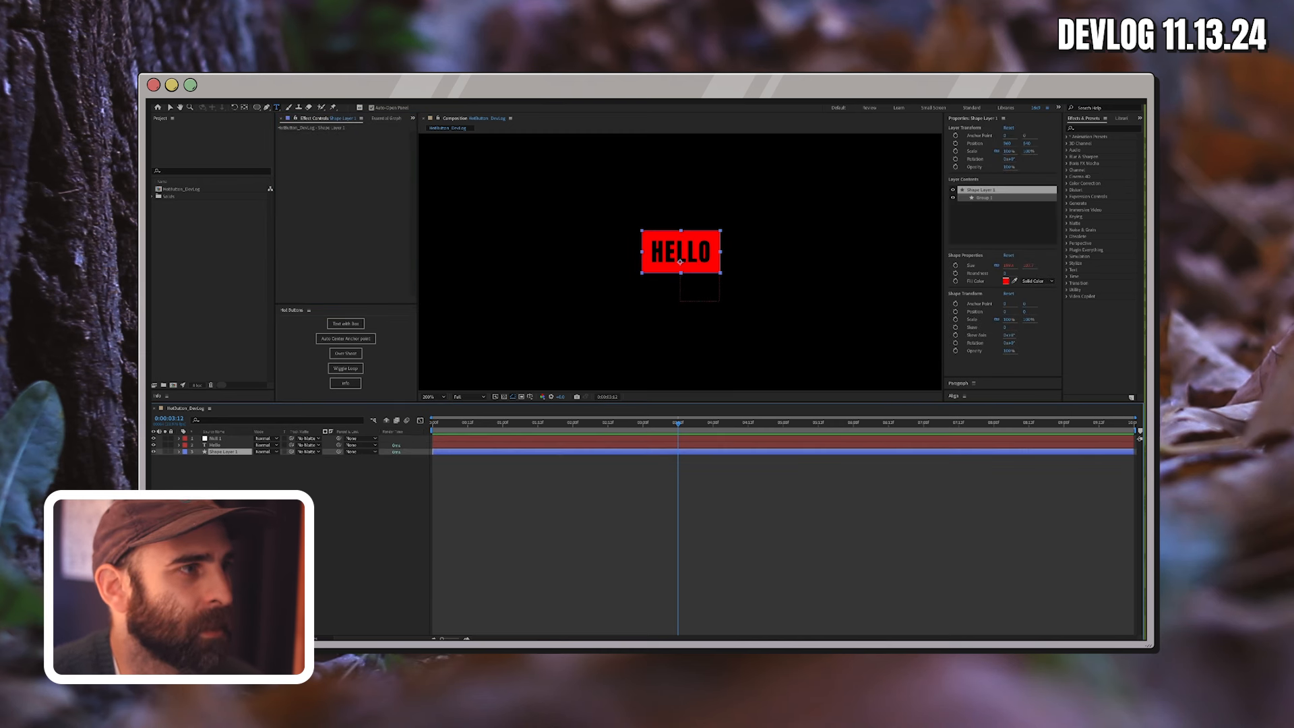
left_click(382, 119)
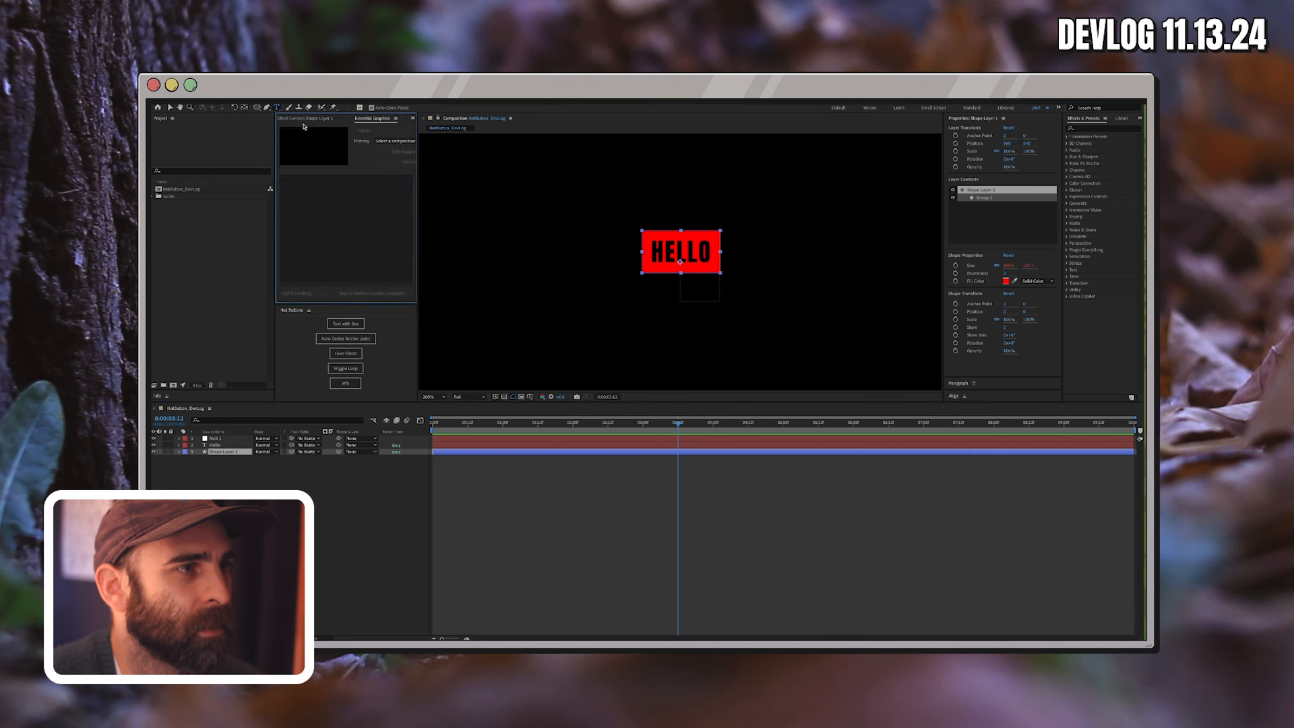
left_click(303, 120)
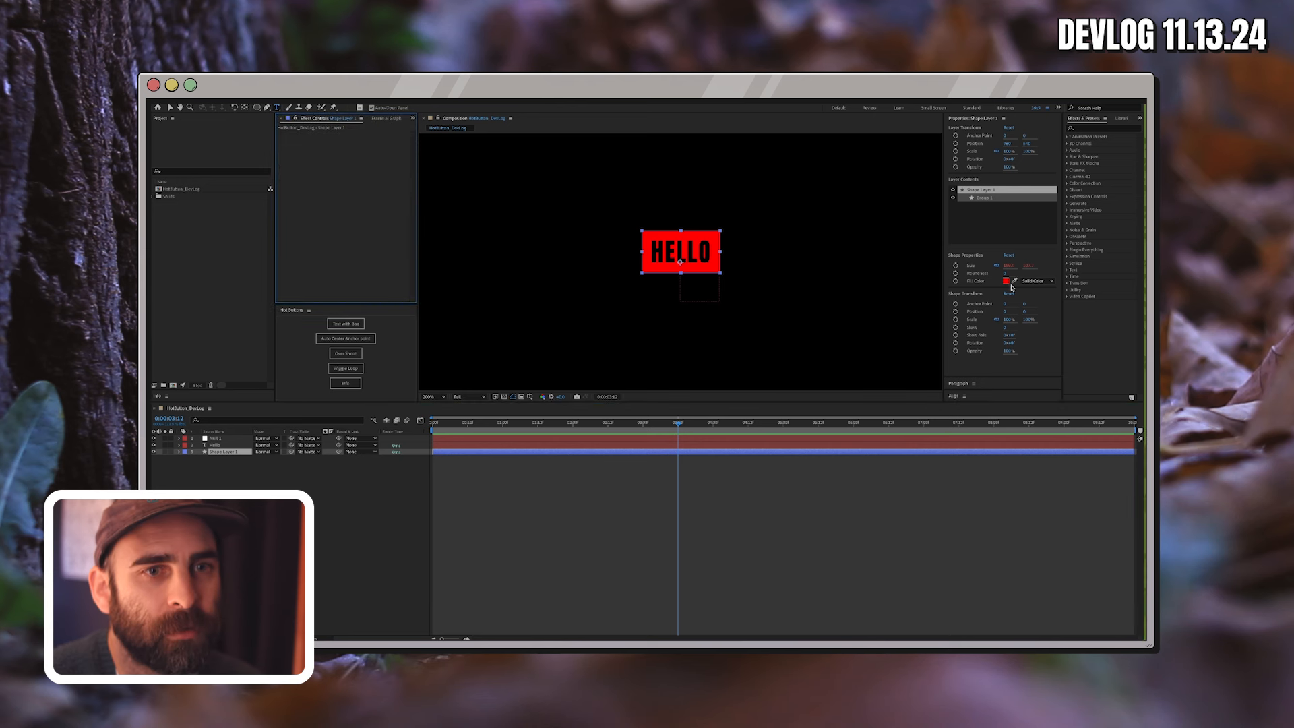
left_click(1005, 281)
left_click(365, 367)
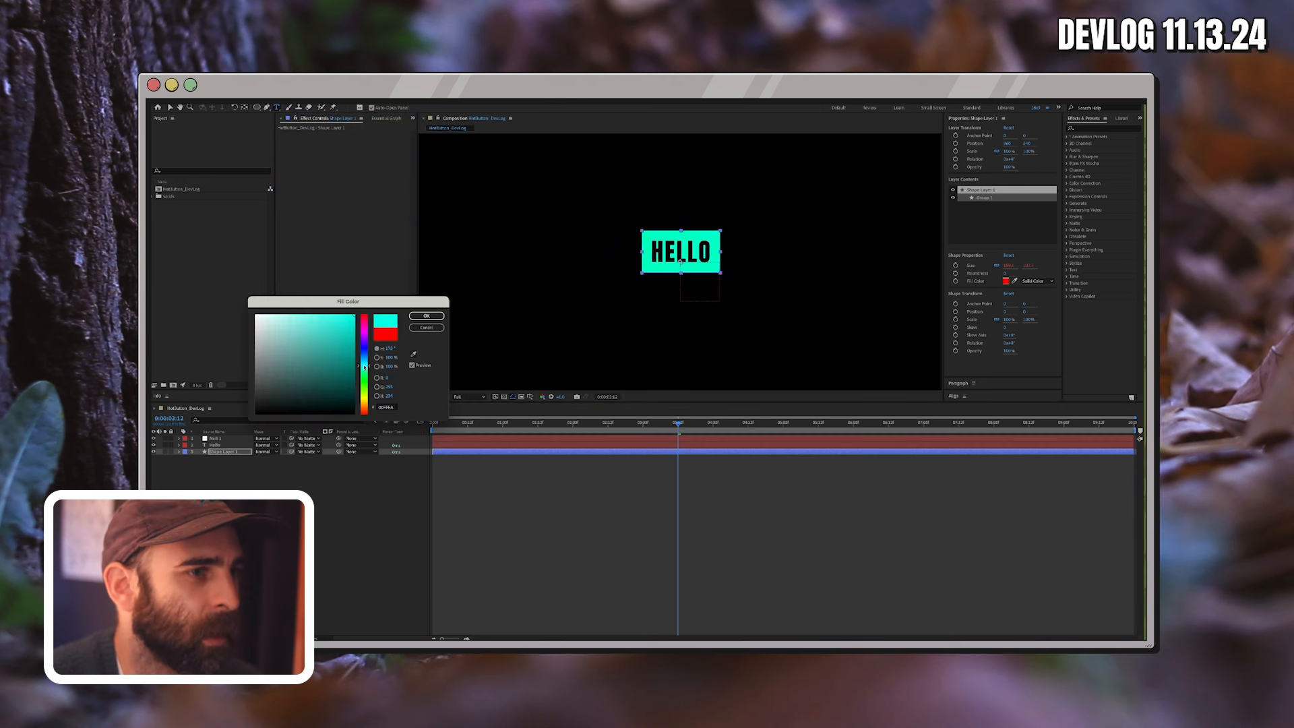
left_click(427, 316)
Set the HELLO text's fill to white and enable its black stroke.
left_click(681, 251)
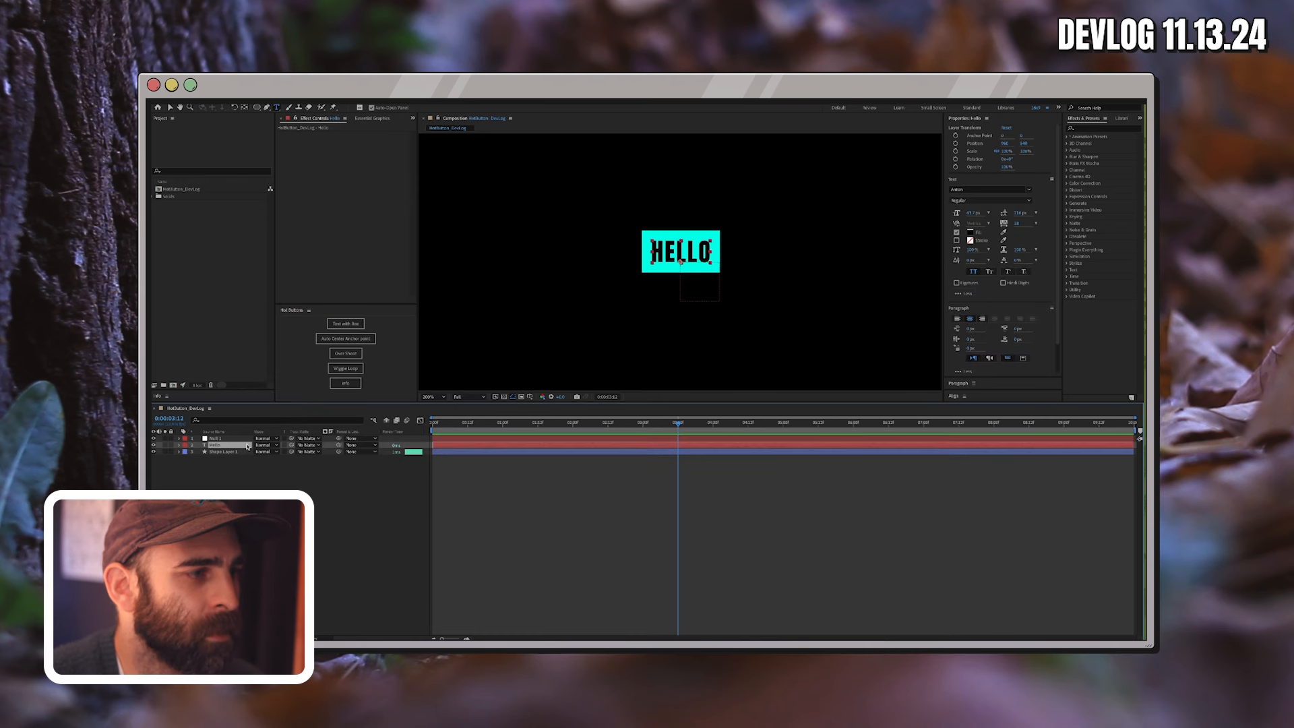
left_click(971, 232)
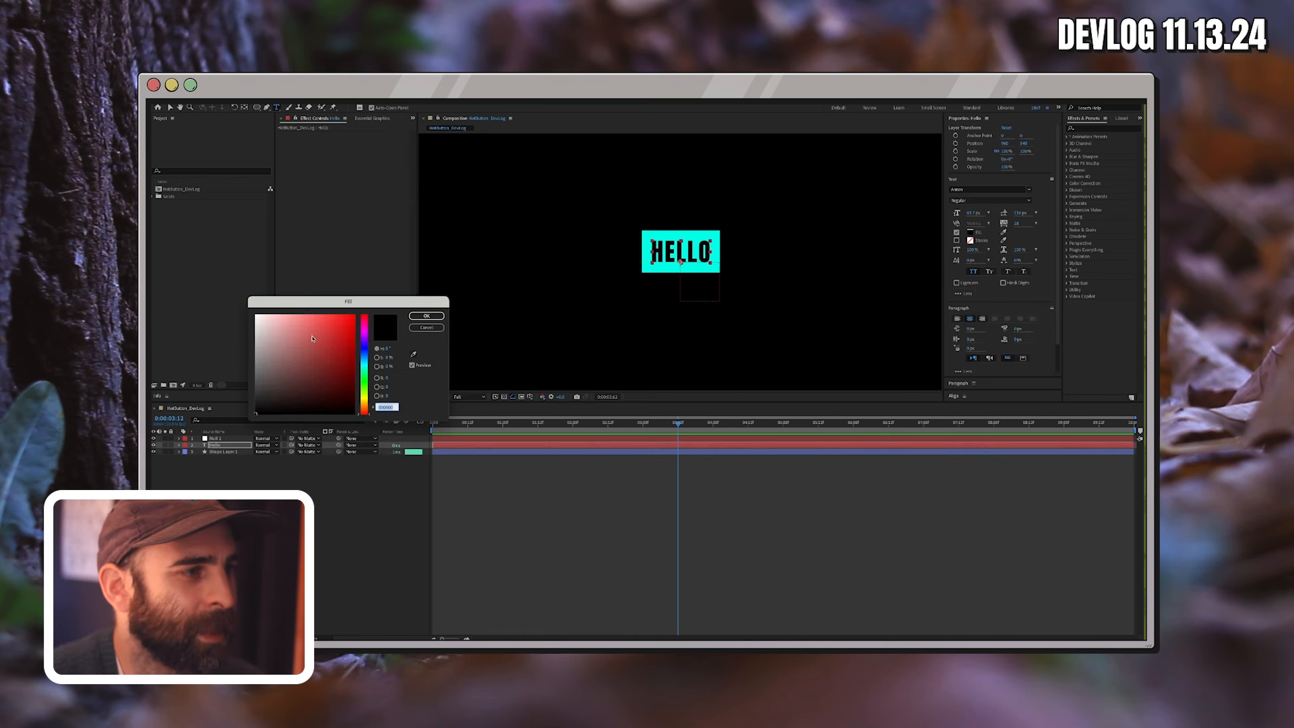
left_click_drag(312, 338, 210, 290)
left_click(427, 316)
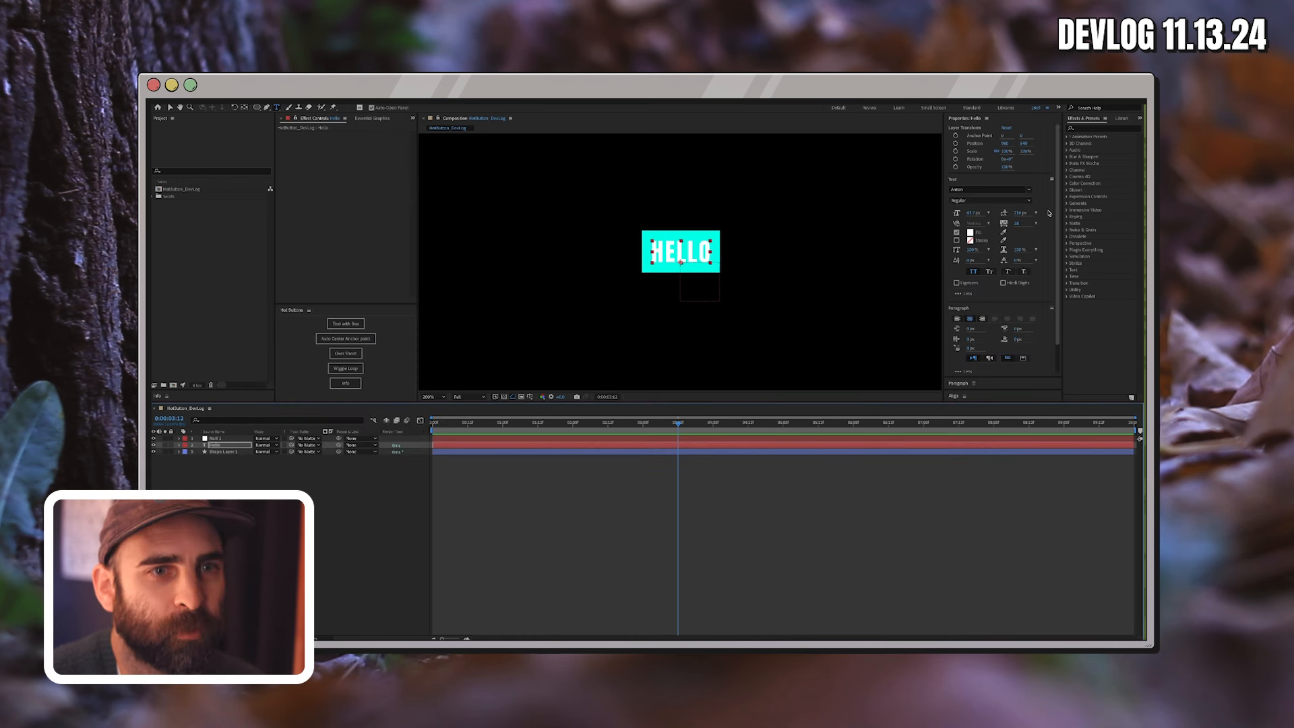
left_click(956, 241)
left_click(283, 522)
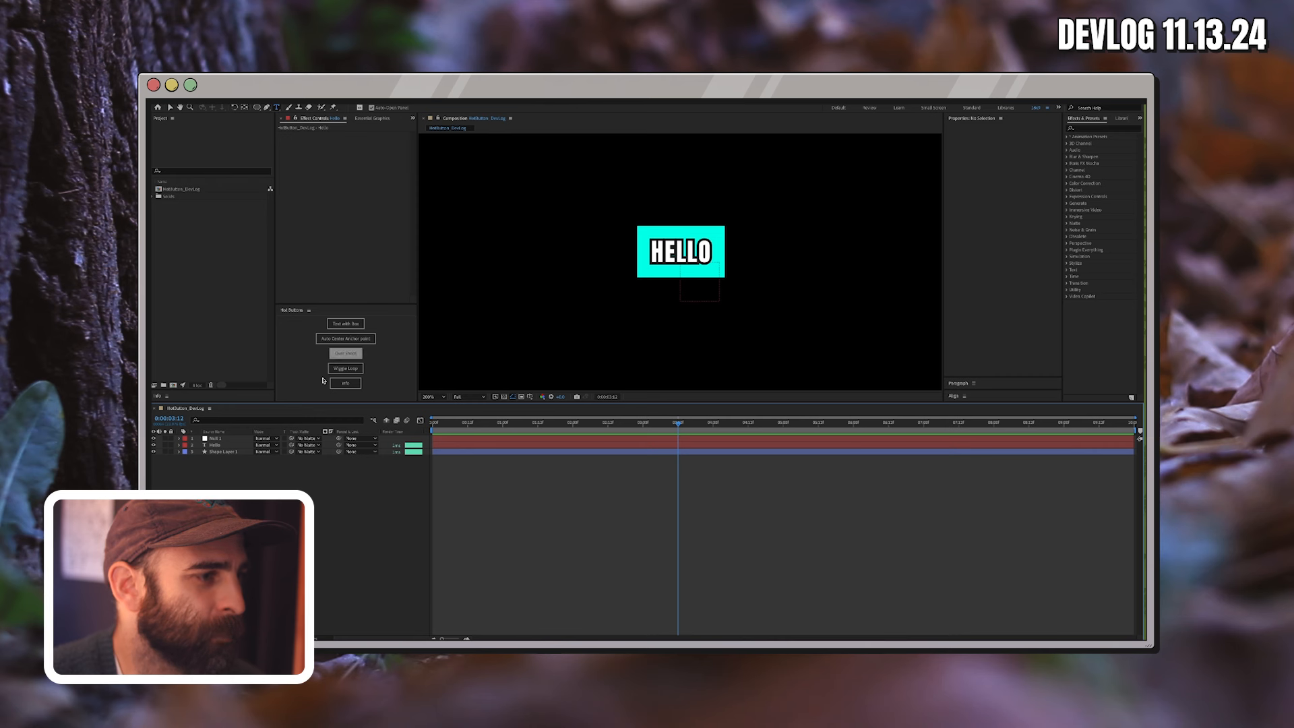
Center the anchor point of the HELLO text layer in its content.
left_click(225, 445)
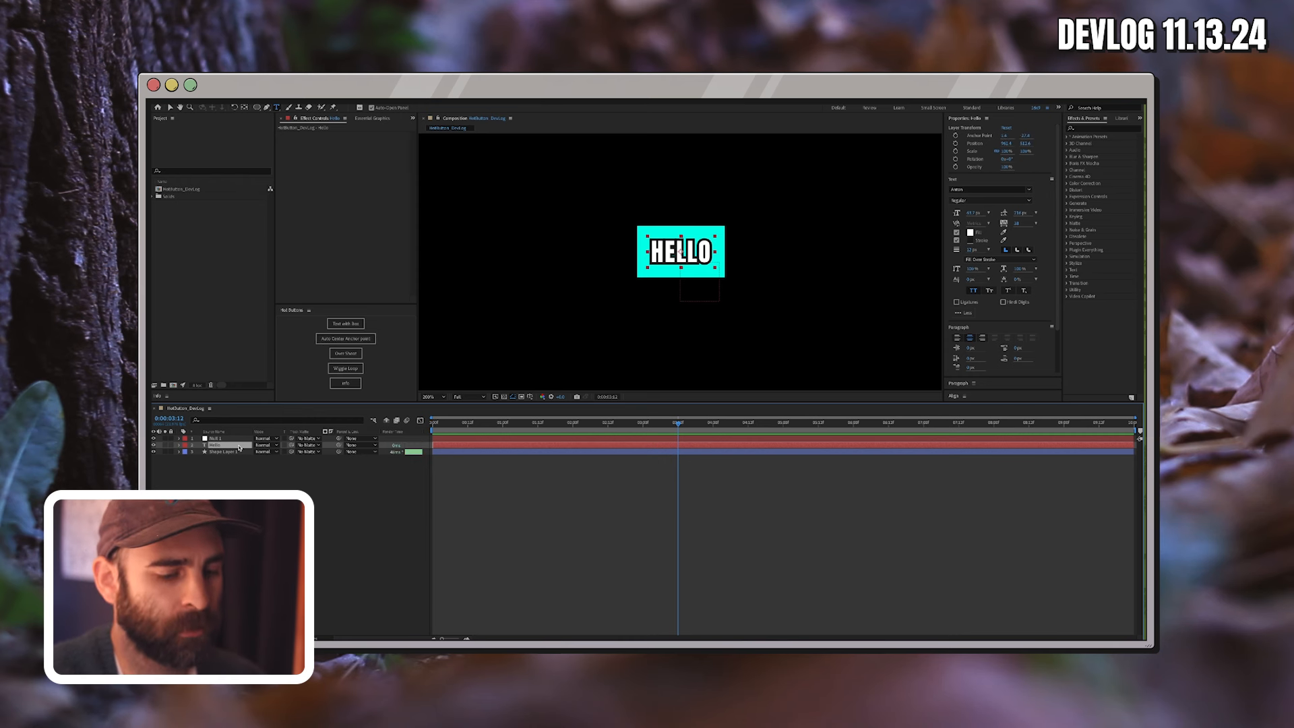
left_click(236, 516)
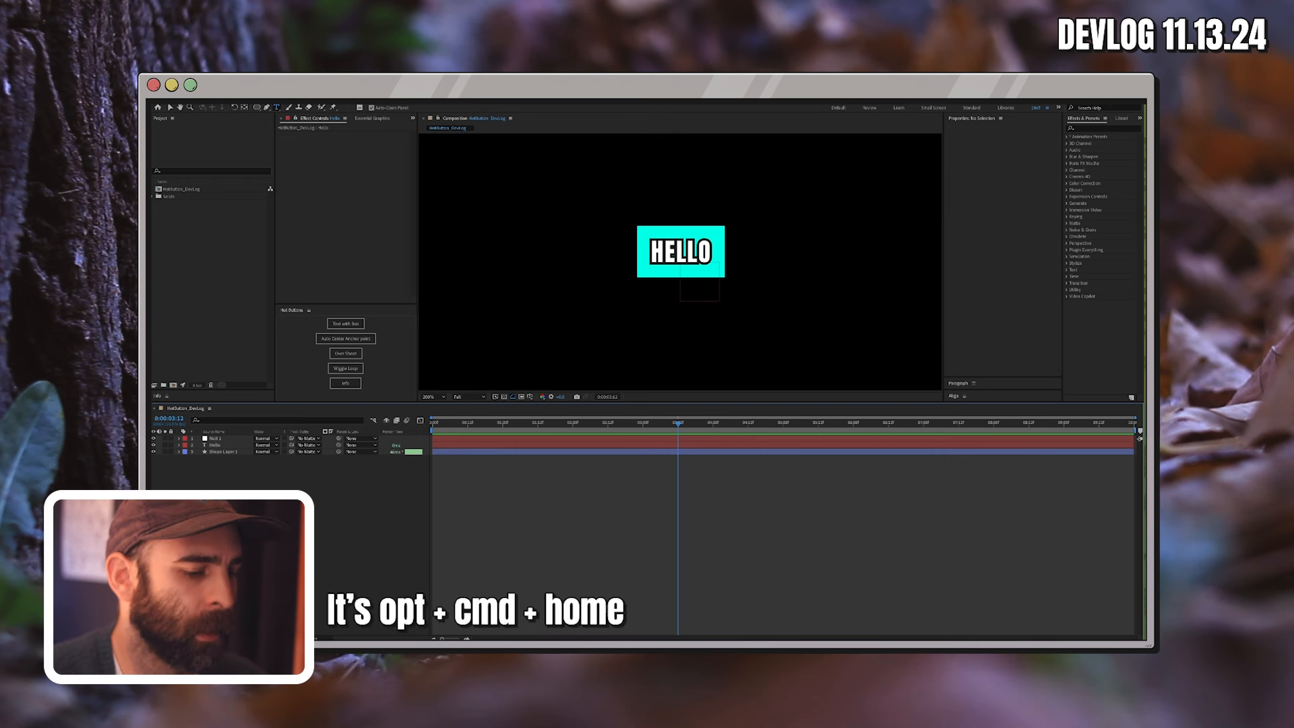
left_click(226, 444)
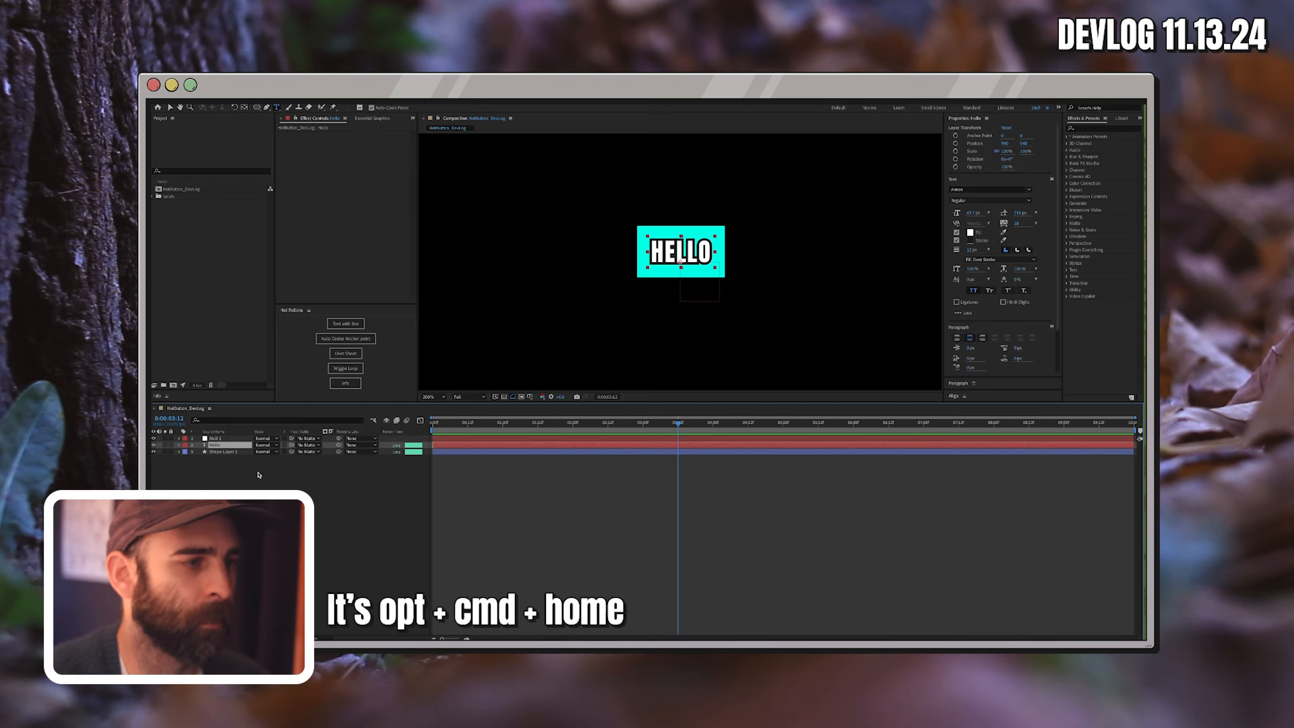
key("alt+super+Home")
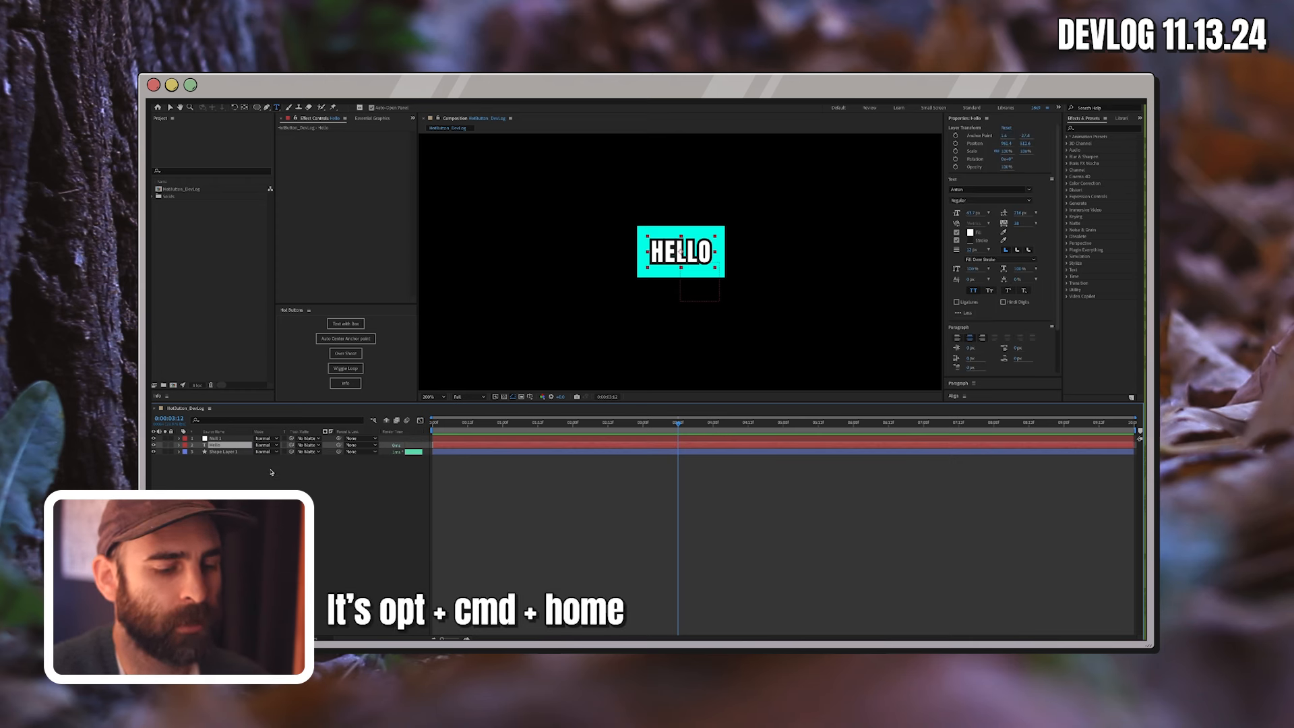
left_click(228, 468)
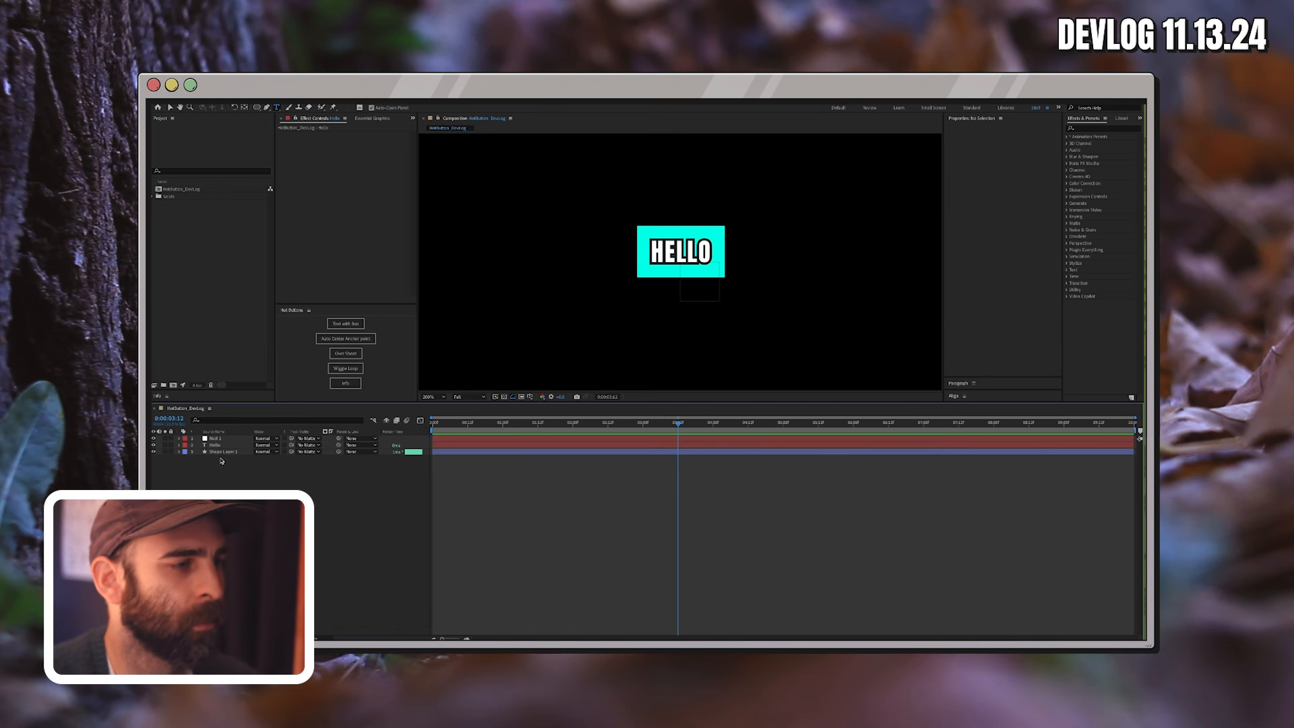
Undo and redo the HELLO layer's anchor point centering to compare both states.
left_click(219, 447)
key("super+z")
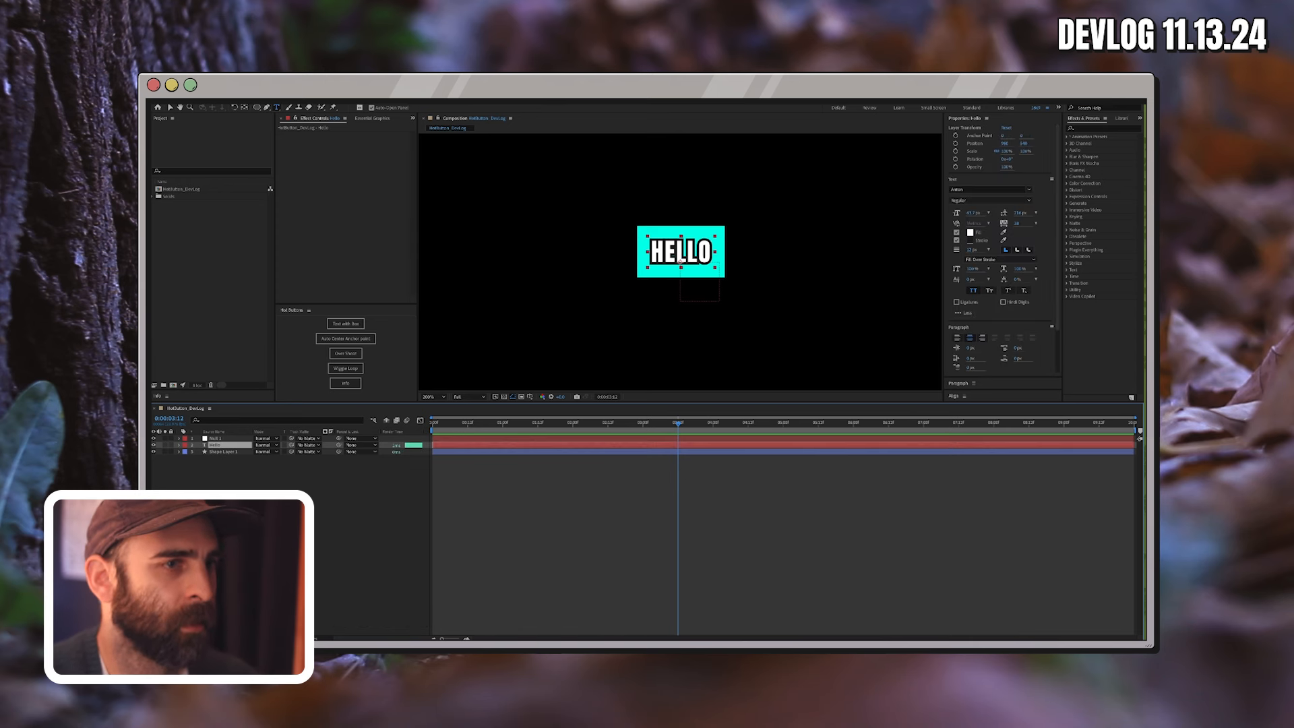
left_click(251, 483)
left_click(213, 446)
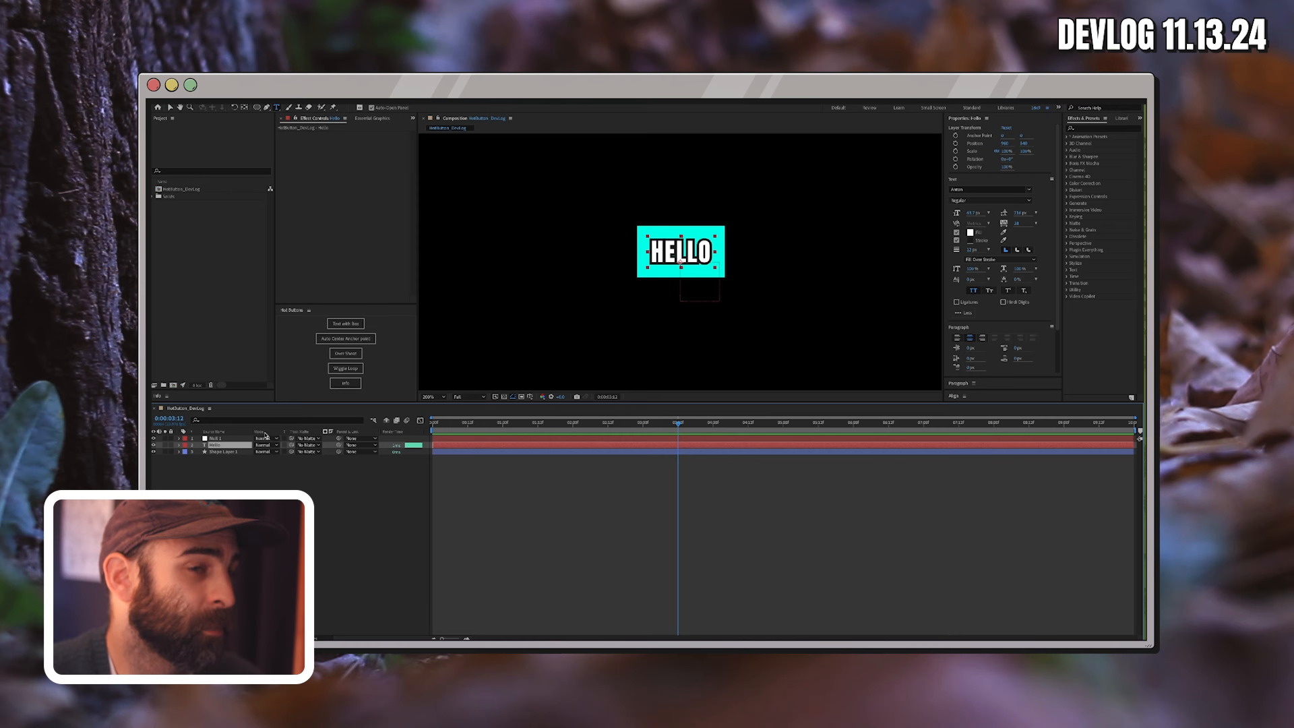
key("super+shift+z")
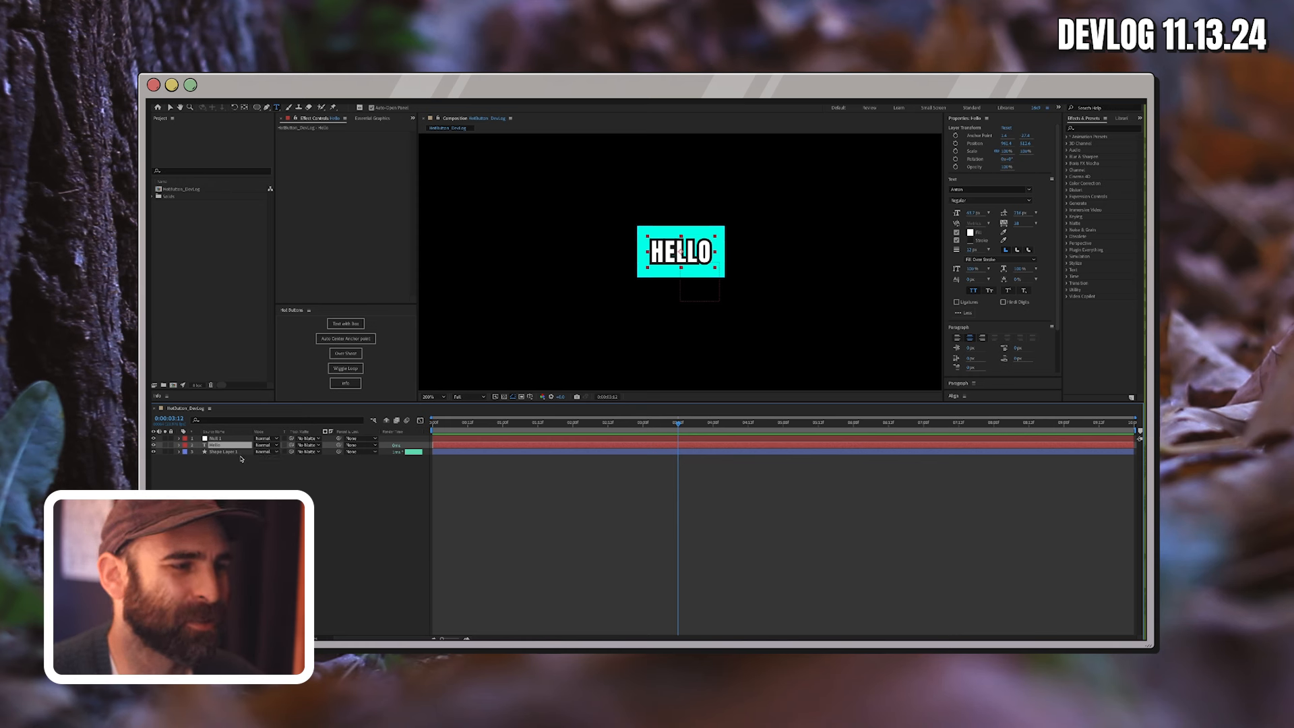
key("super+z")
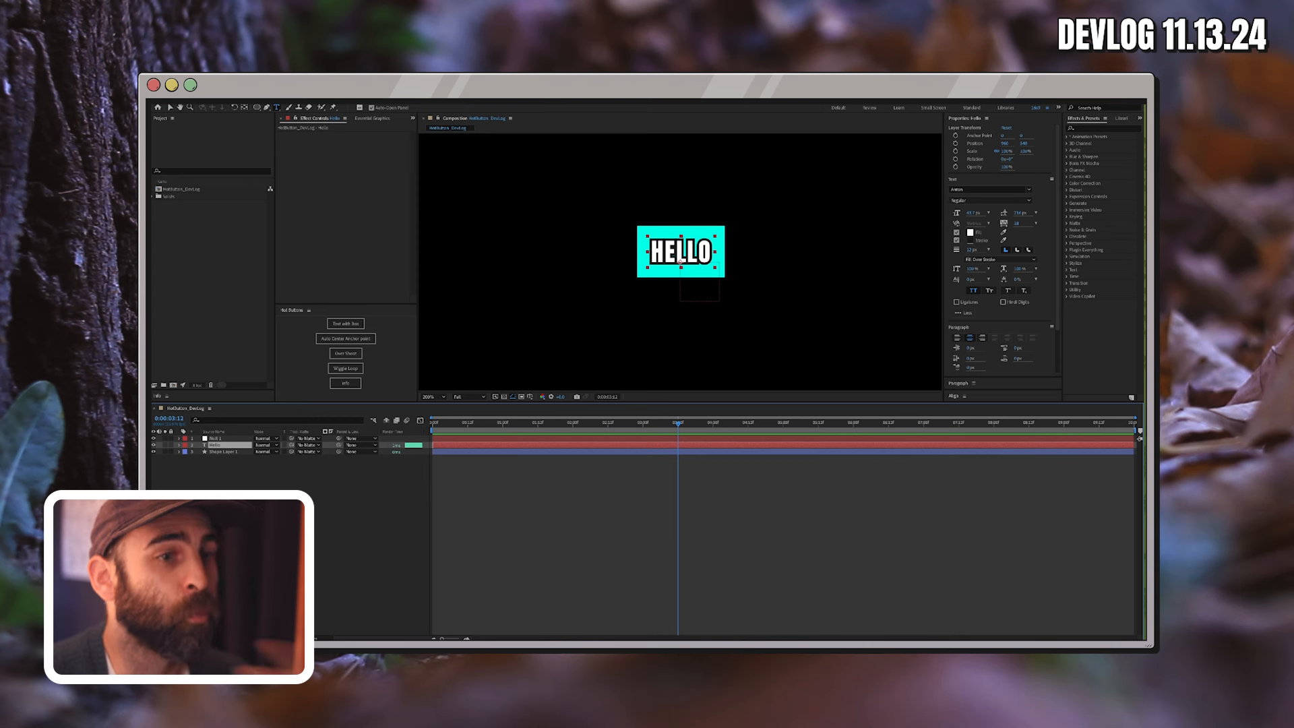
key("super+shift+z")
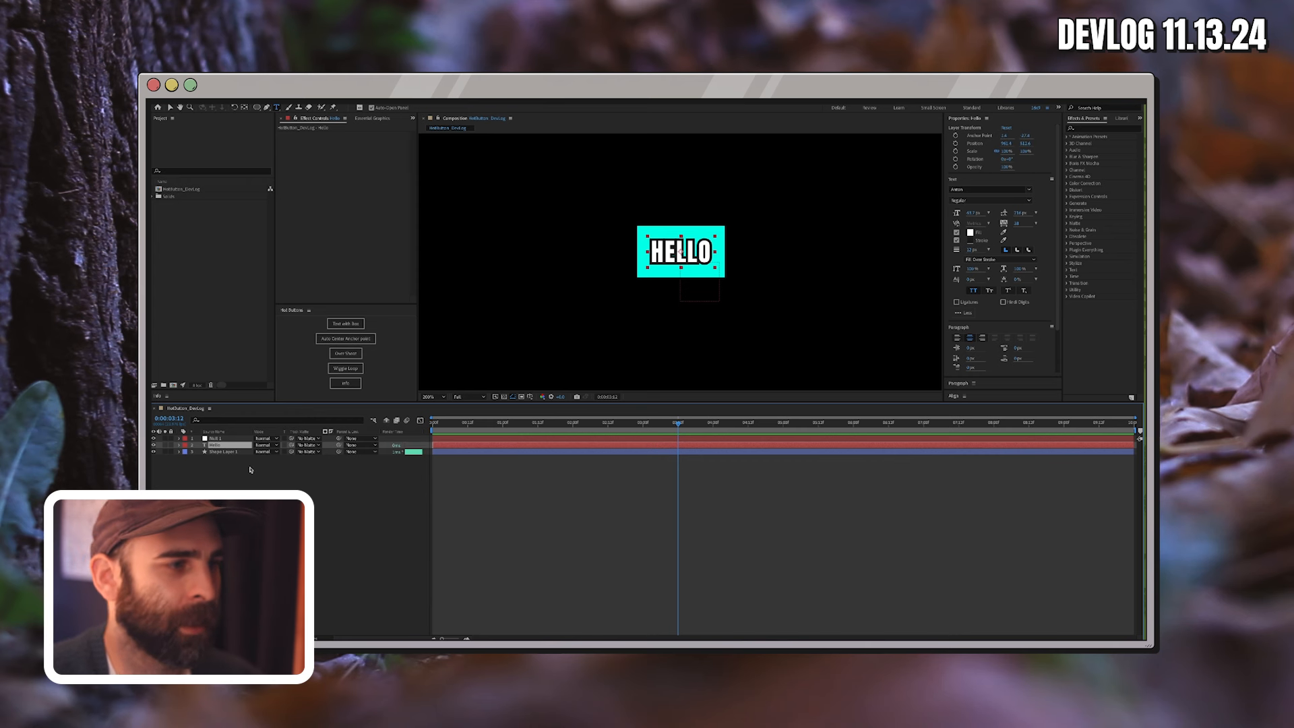
Add a second line reading ";lidfgbv;iqewbv" below HELLO in the text layer.
double_click(236, 448)
key("Right")
key("Return")
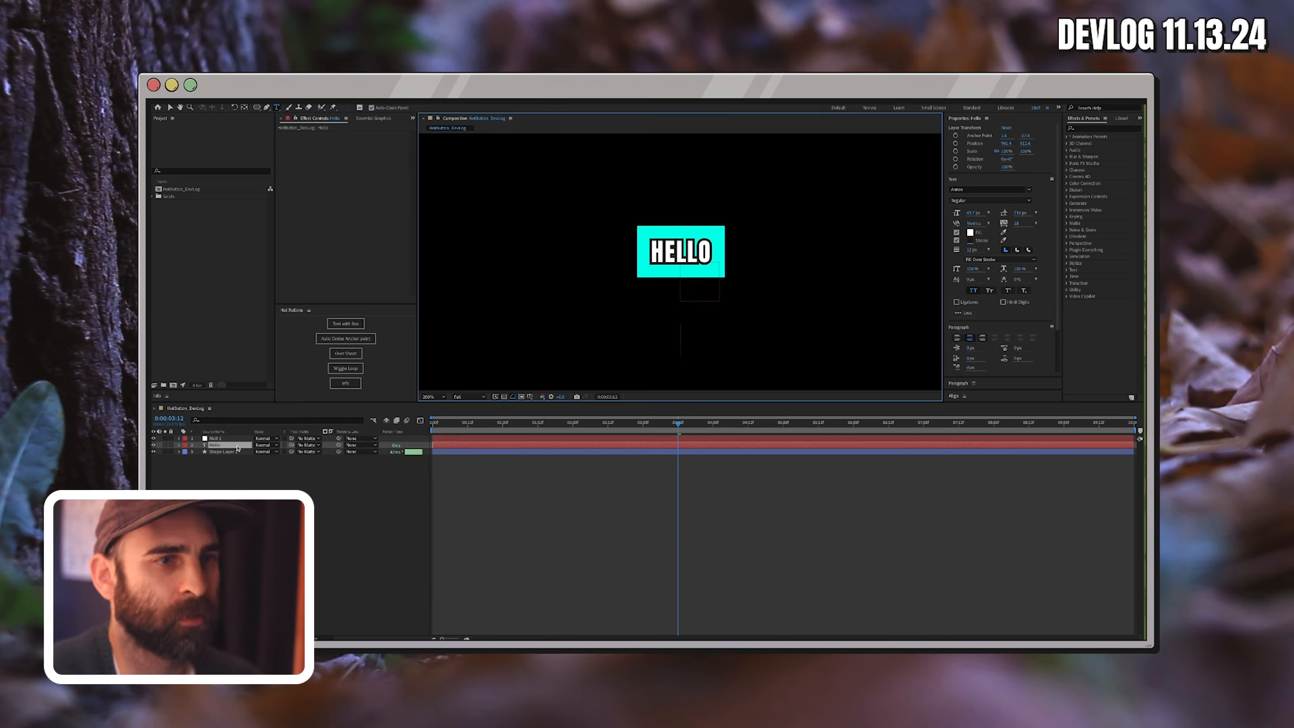
type(";lidfgbv;iqewbv")
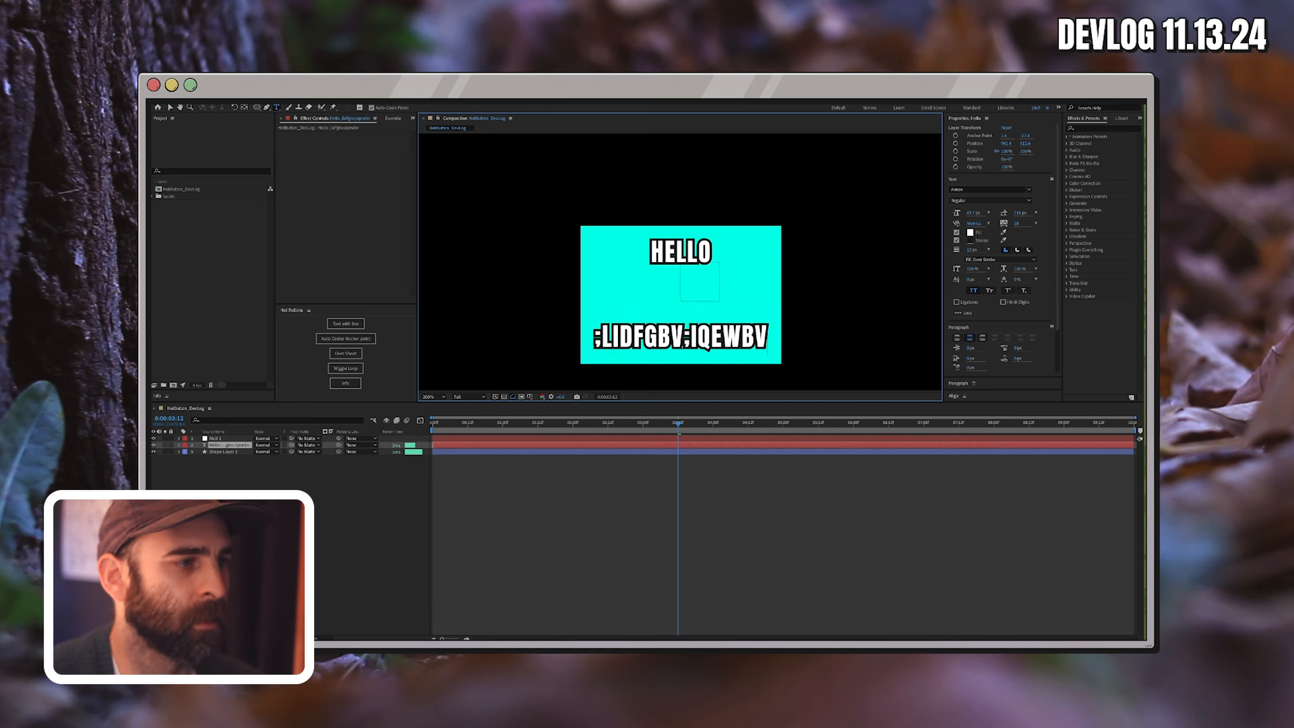
Center the two-line text layer's anchor point in its content, and undo back to the single HELLO line.
left_click(229, 446)
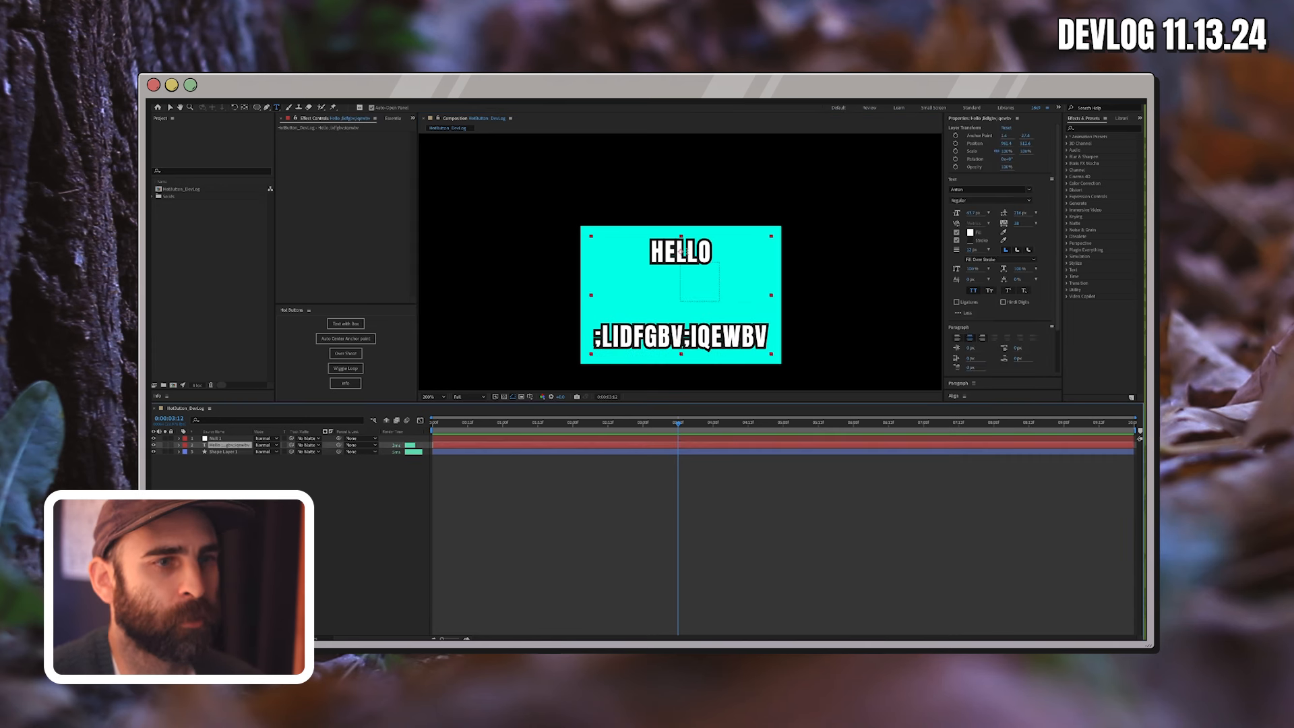
key("ctrl+alt+Home")
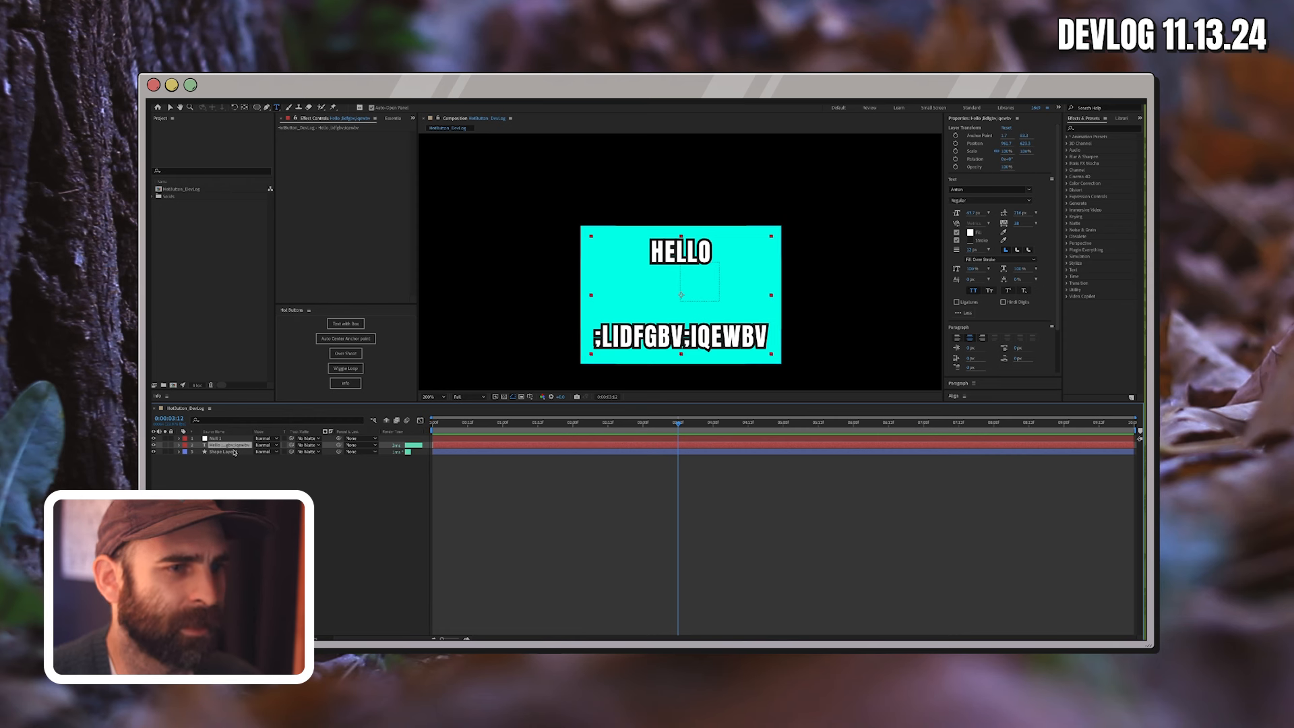
key("ctrl+z")
key("ctrl+z")
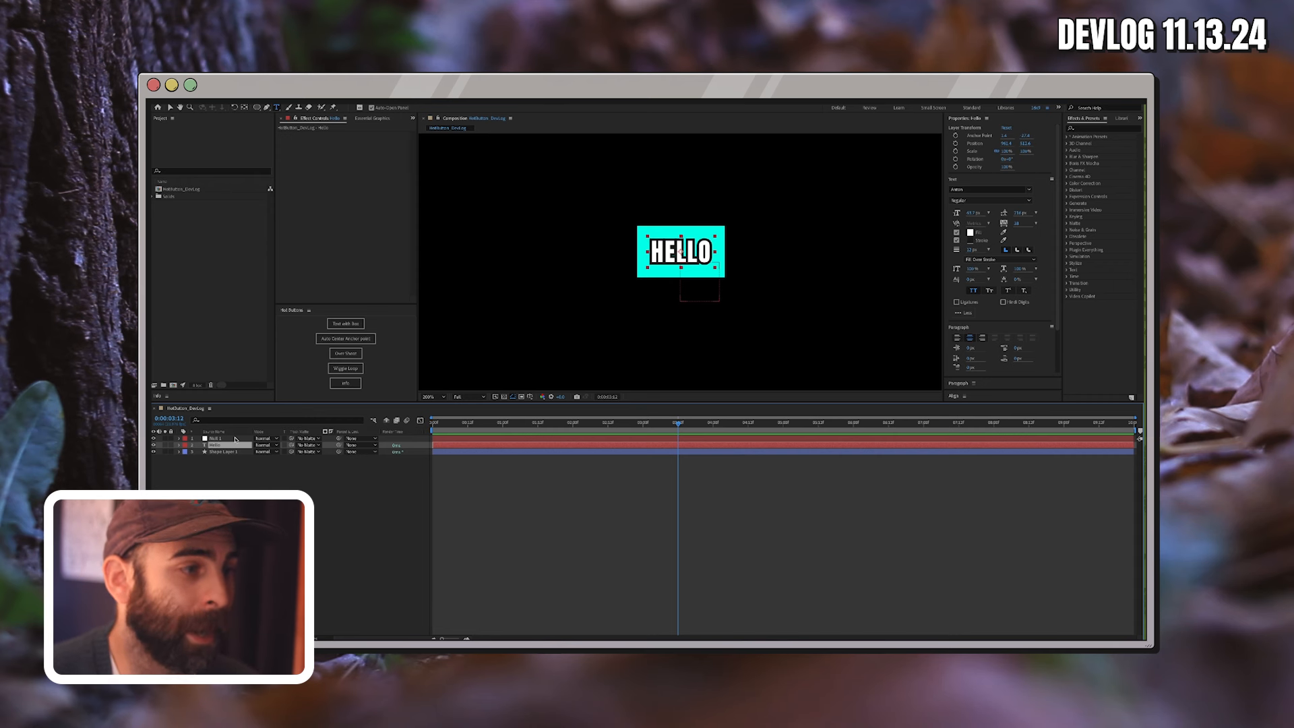
Apply the auto center anchor point script to the HELLO layer and reveal its full anchor point expression.
left_click(344, 339)
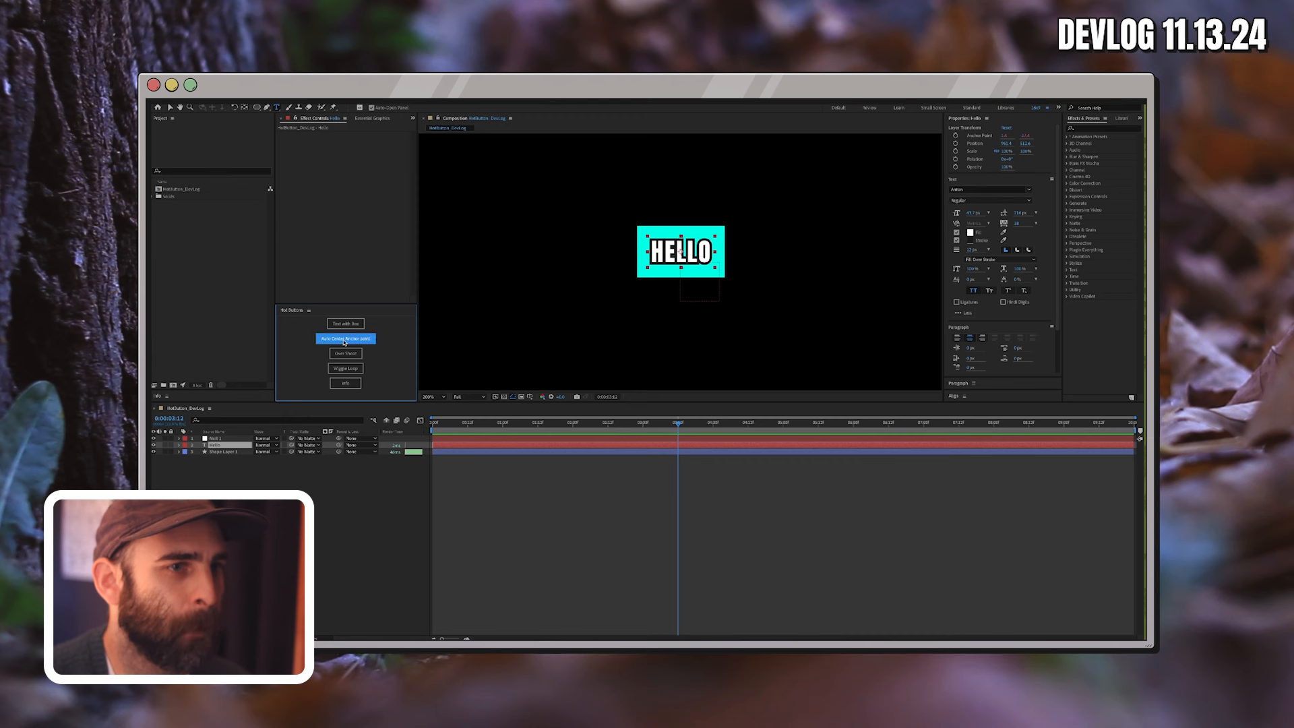
left_click(218, 446)
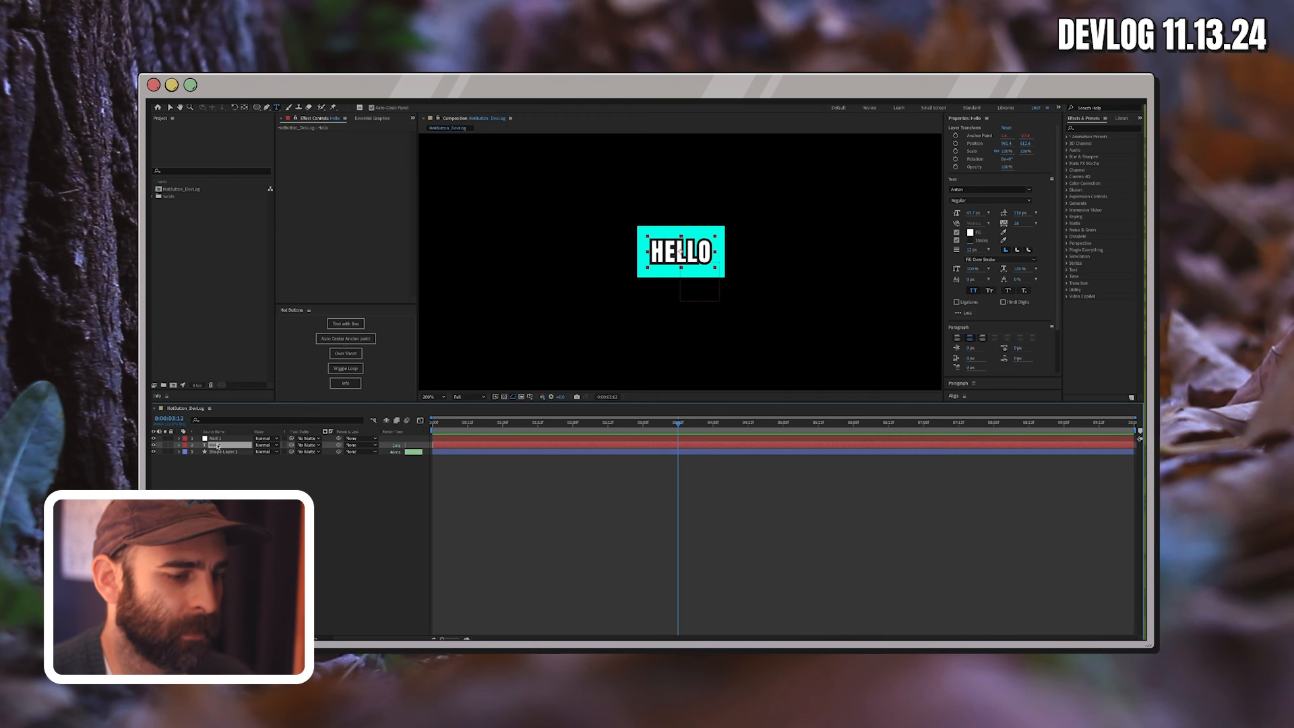
key("a")
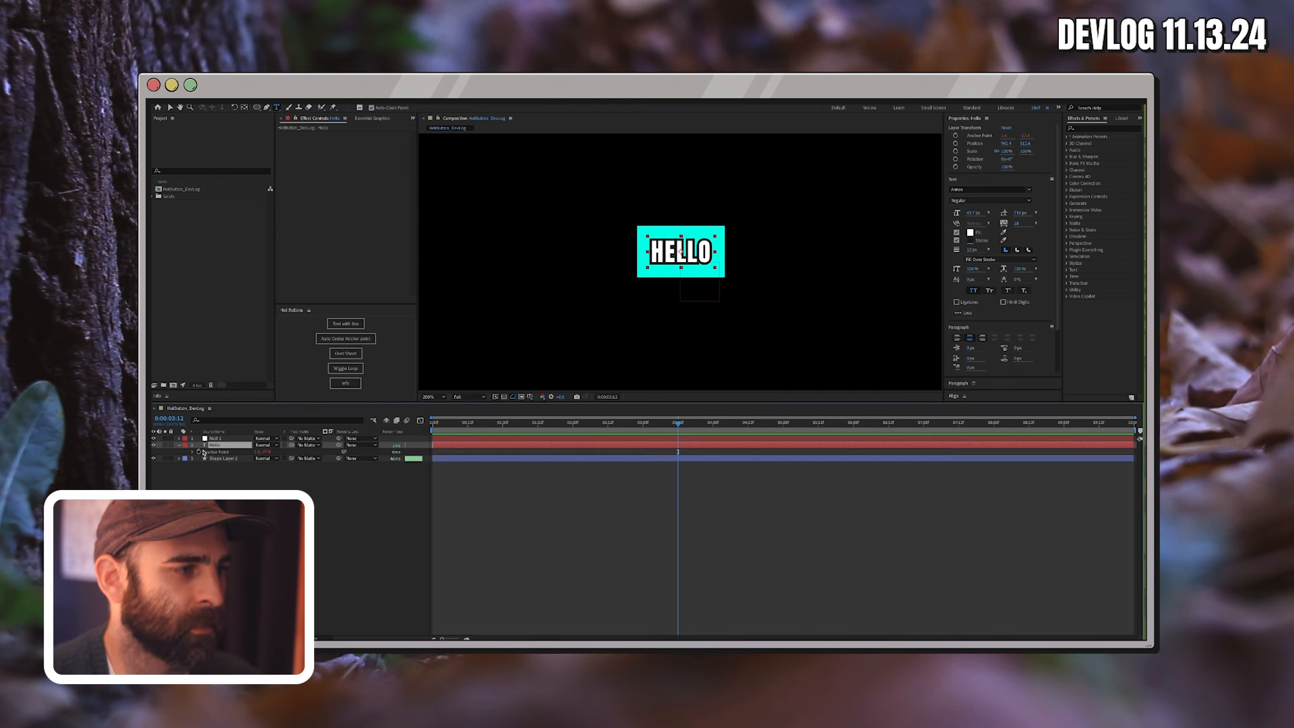
left_click(193, 452)
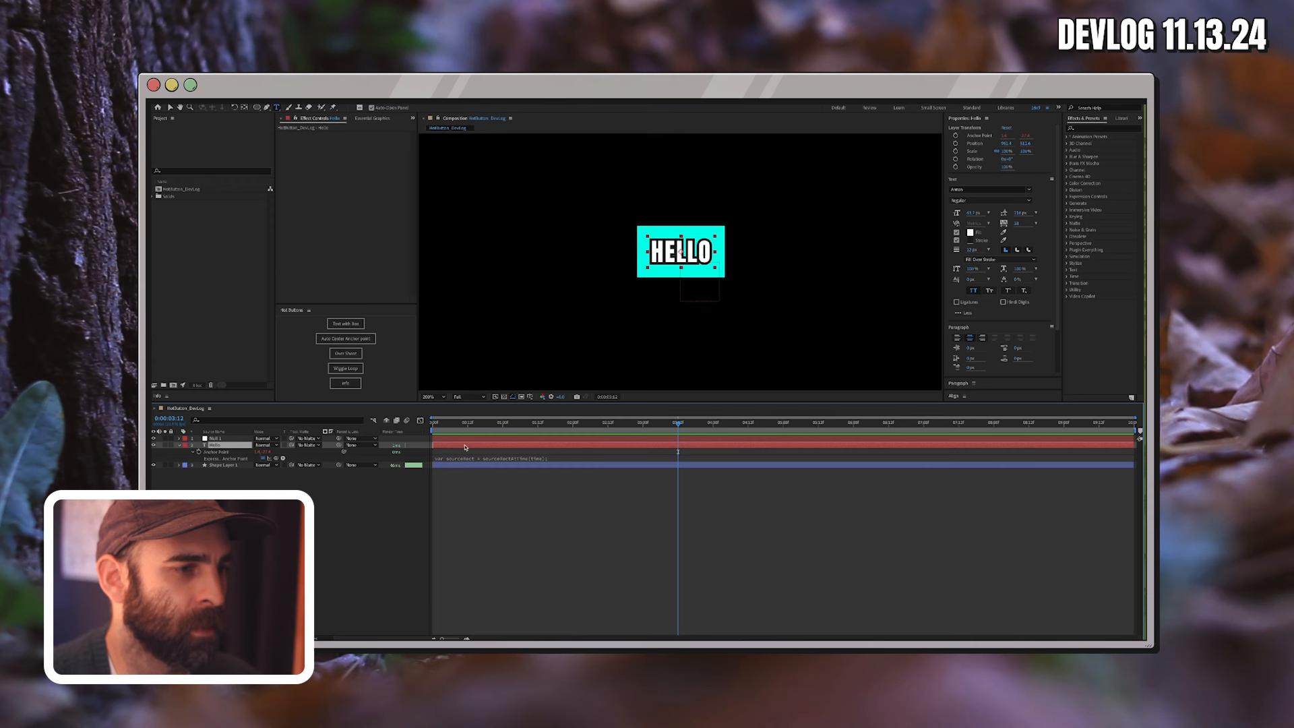
left_click(522, 458)
left_click(515, 510)
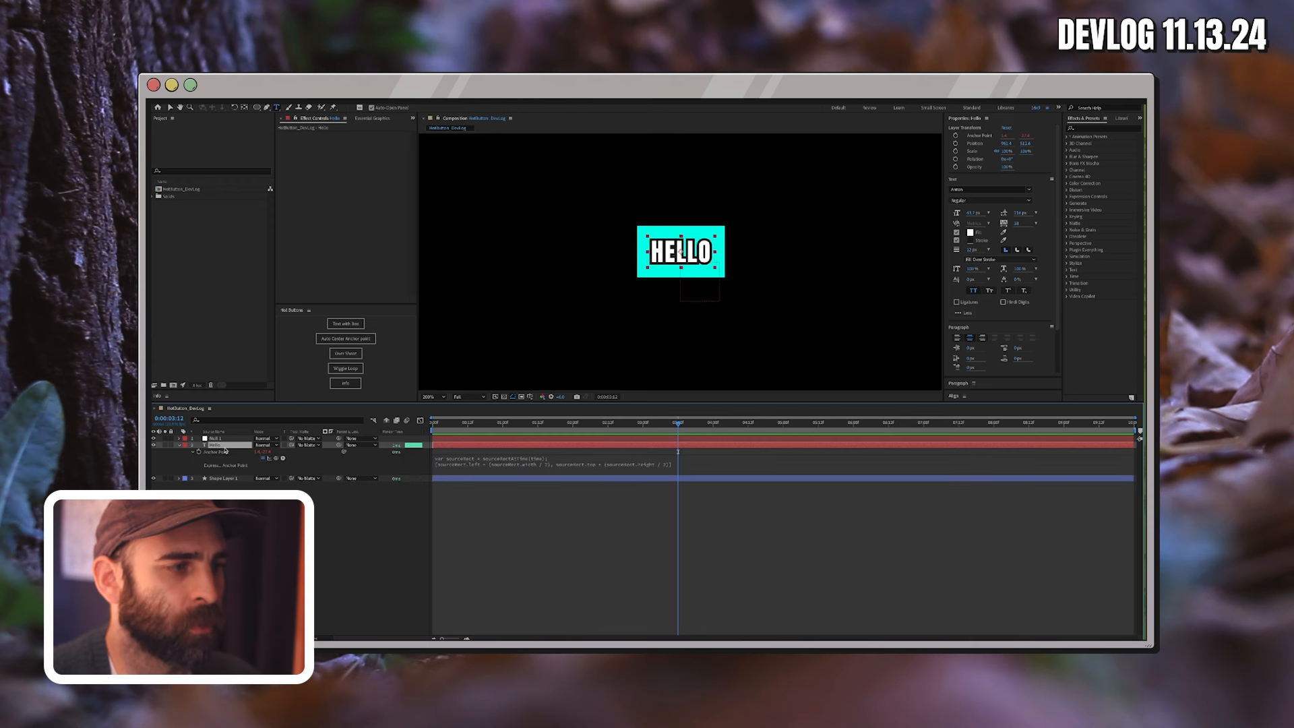
Add a second line reading "uldyhfvbgdwequr" below HELLO to test the auto-centered anchor point, and undo the added text.
double_click(225, 446)
key("Right")
key("Return")
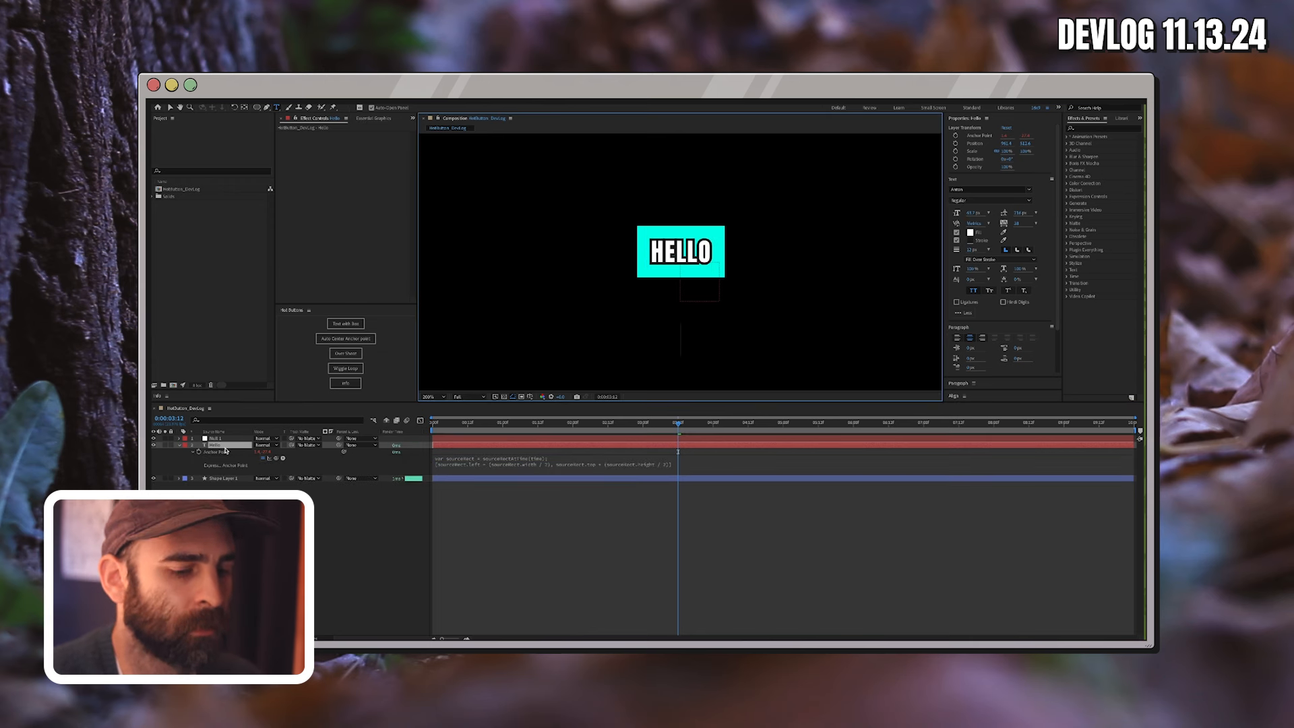
type("uldyhfvbgdwequr")
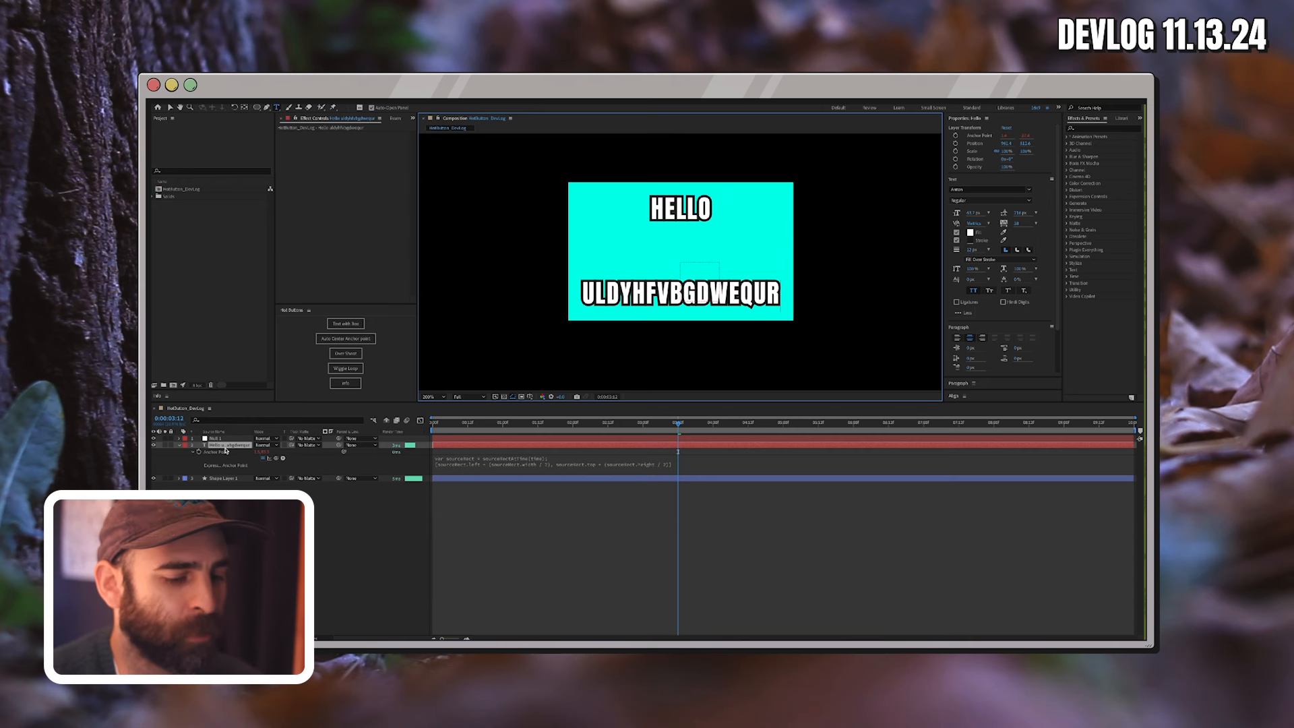
key("super+z")
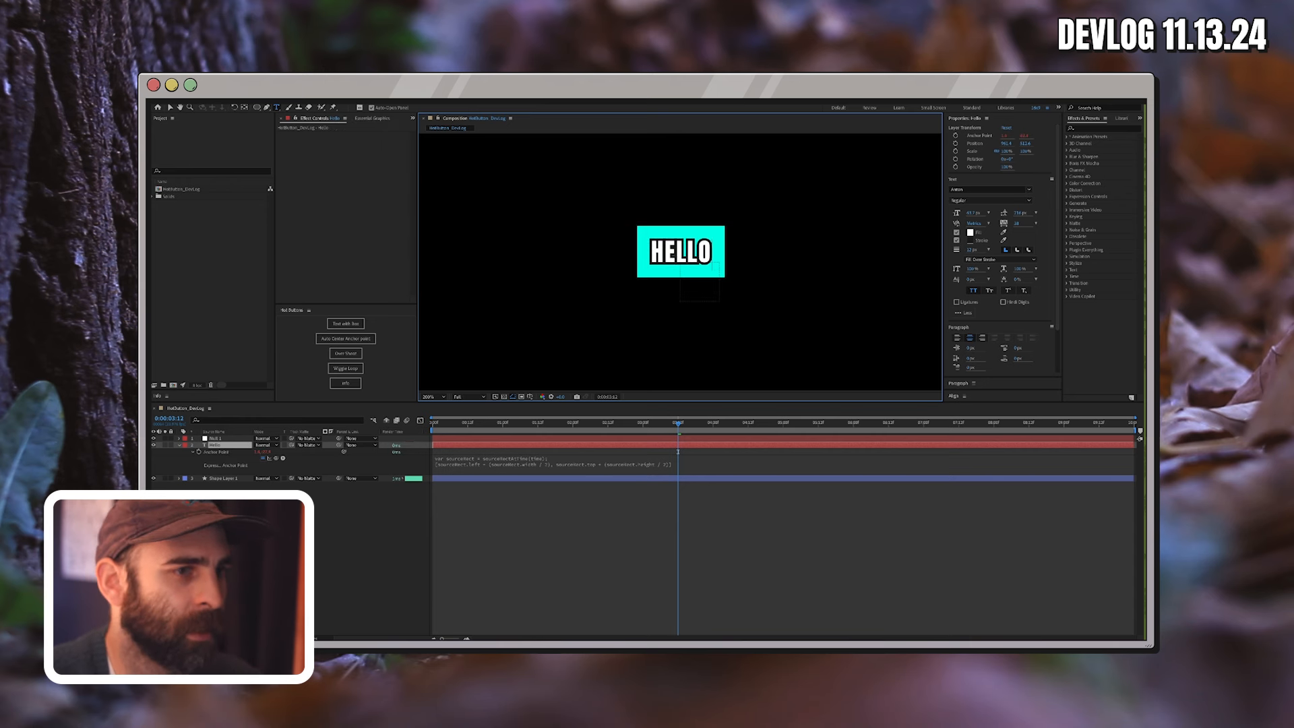
Draw a cyan ellipse on a new shape layer in the composition's upper-left area and center its anchor point.
left_click(233, 518)
left_click(257, 108)
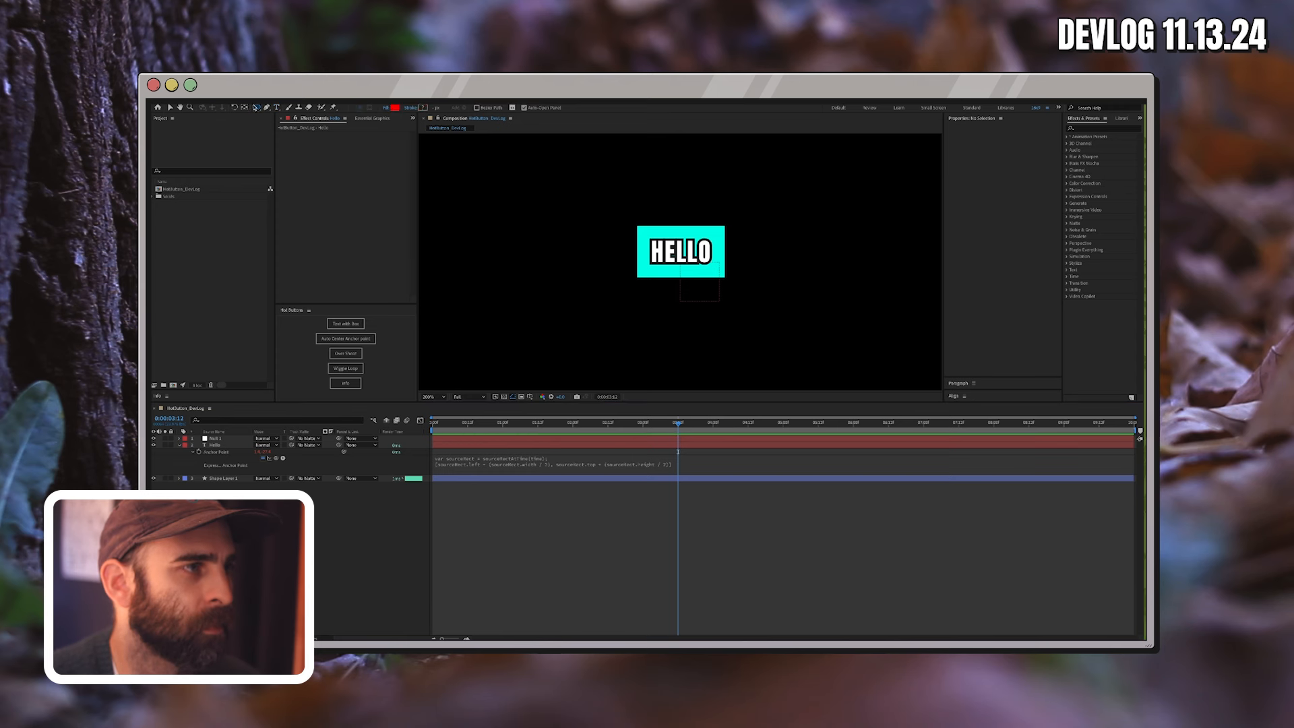
left_click_drag(485, 185, 523, 227)
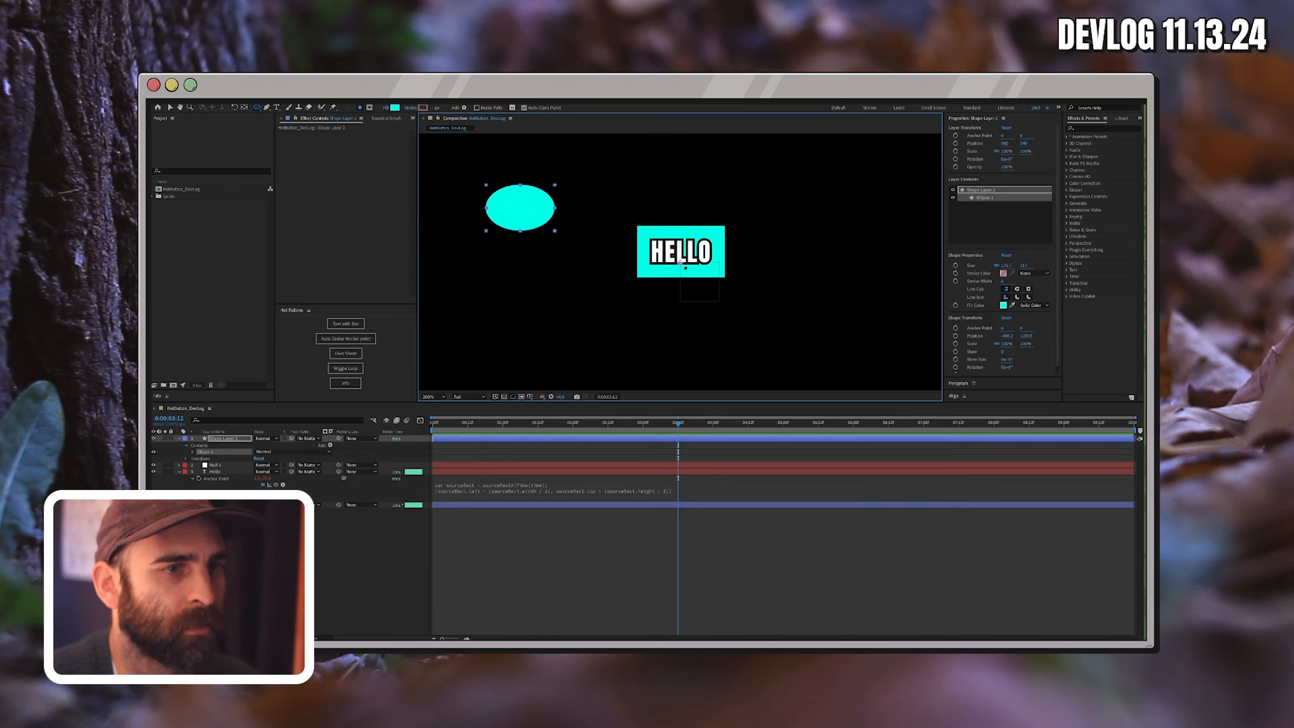
left_click(231, 439)
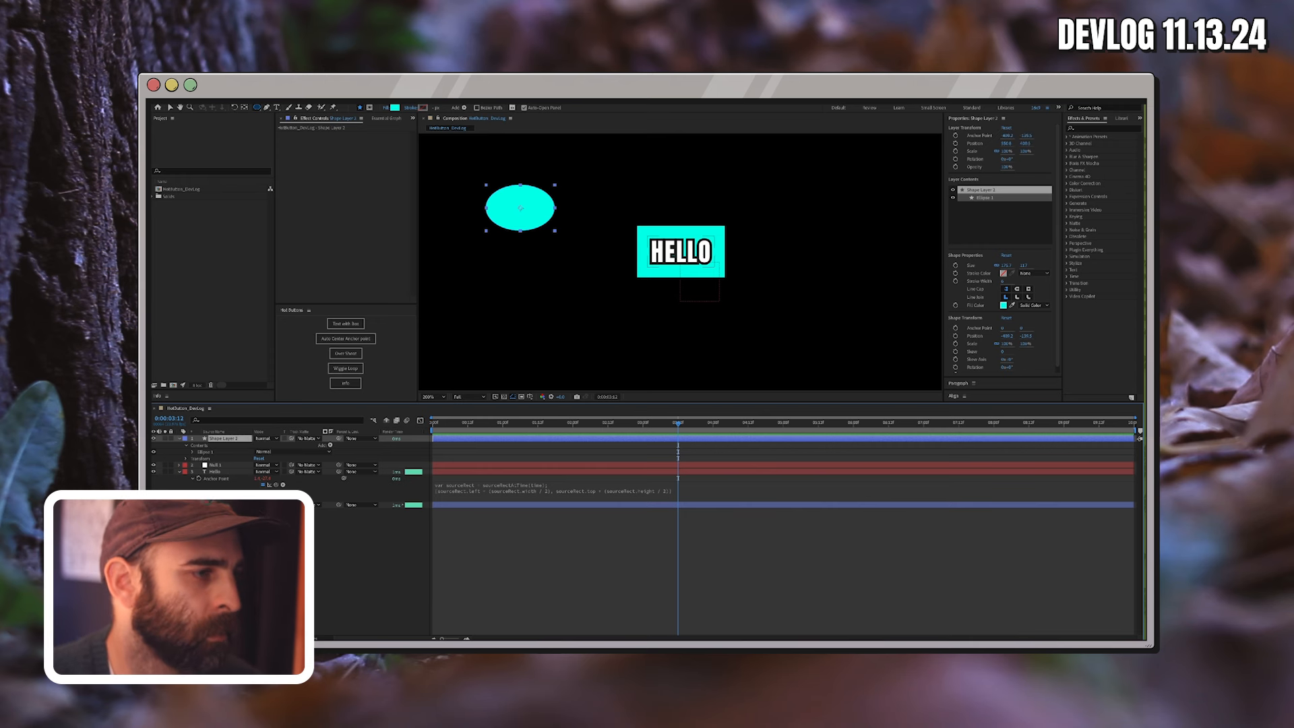
Test-rotate the ellipse layer around its anchor point and undo the rotation.
key("r")
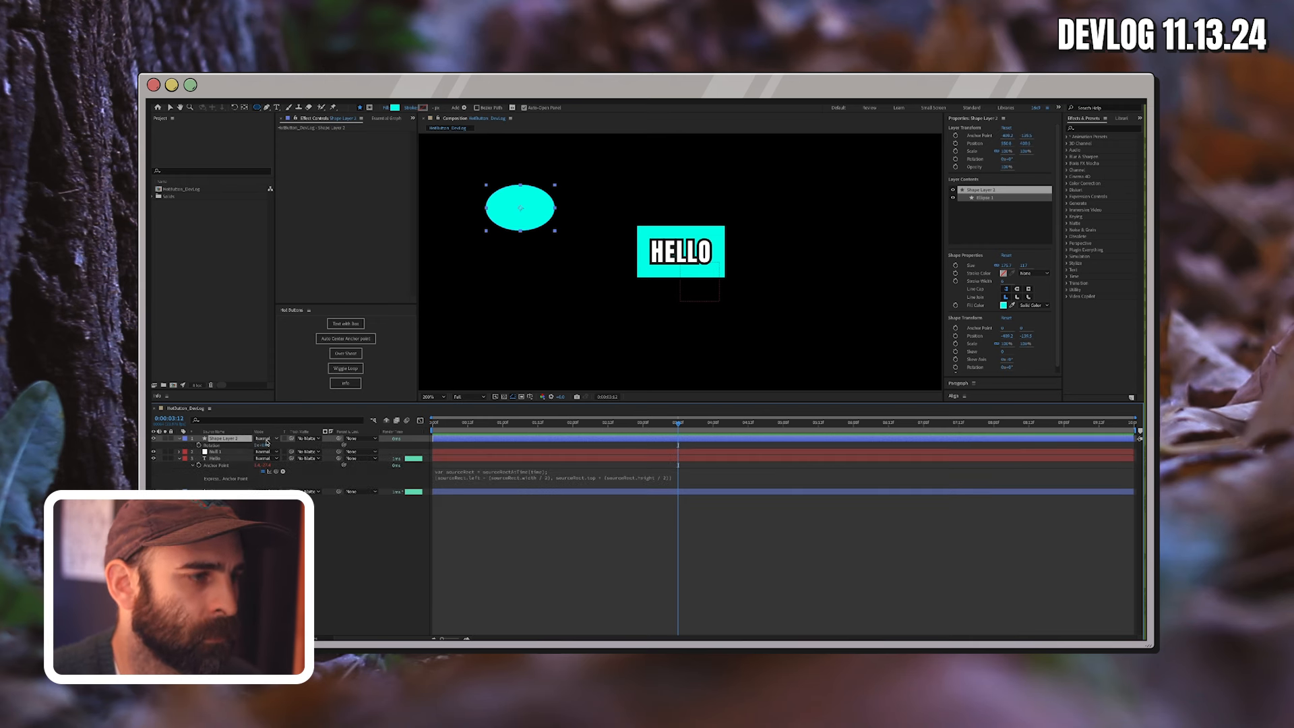
left_click_drag(262, 445, 280, 442)
key("ctrl+z")
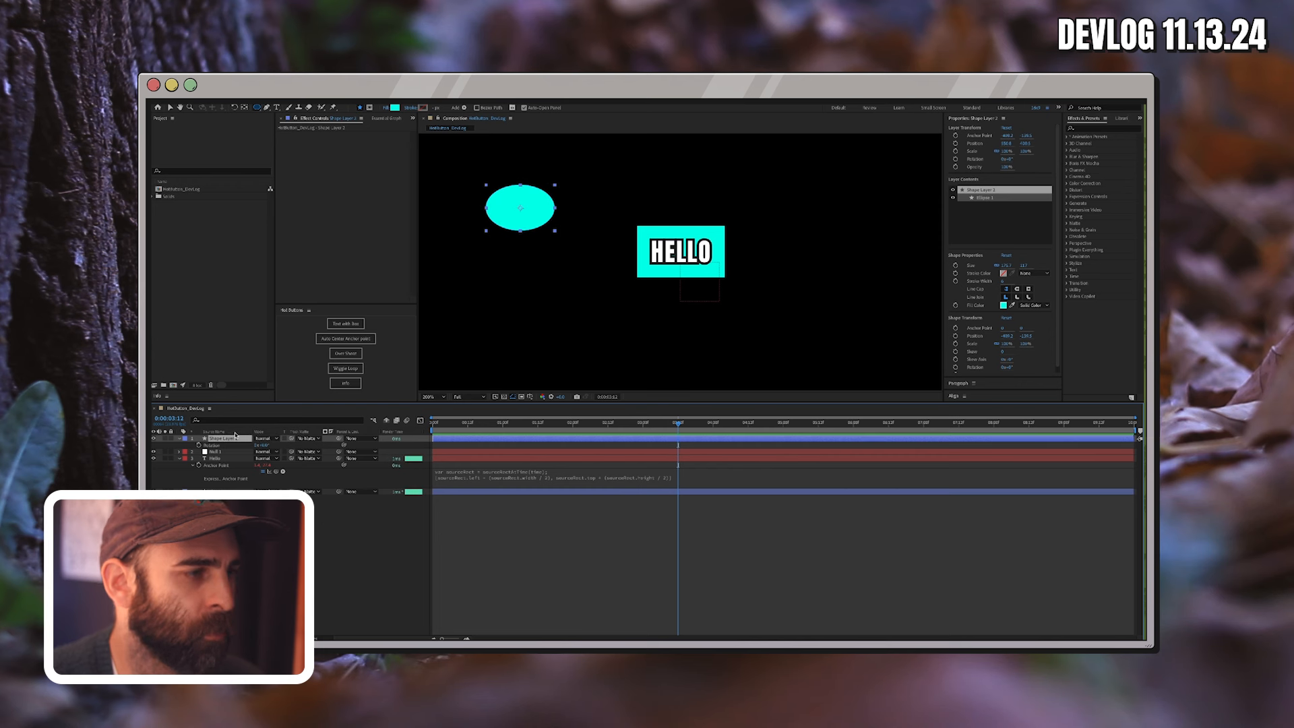
Apply the auto center anchor point script to the ellipse layer and reveal its anchor point expression.
key("a")
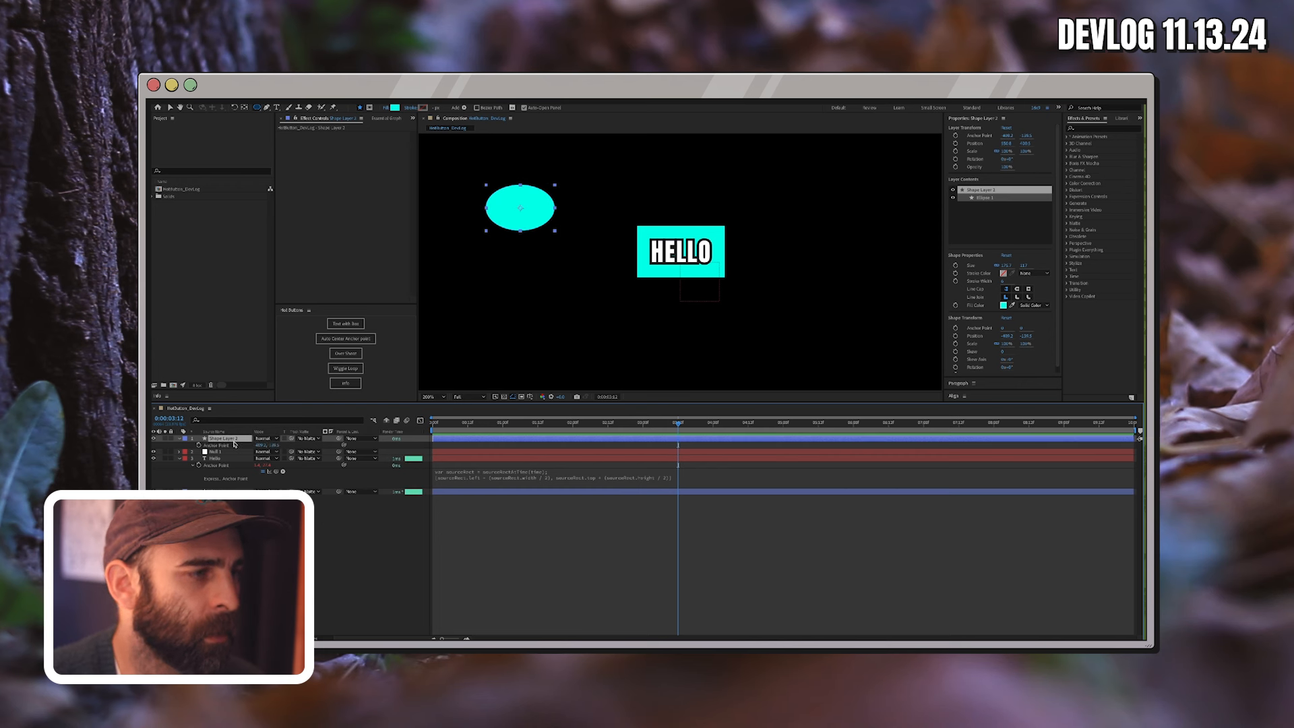
left_click(364, 340)
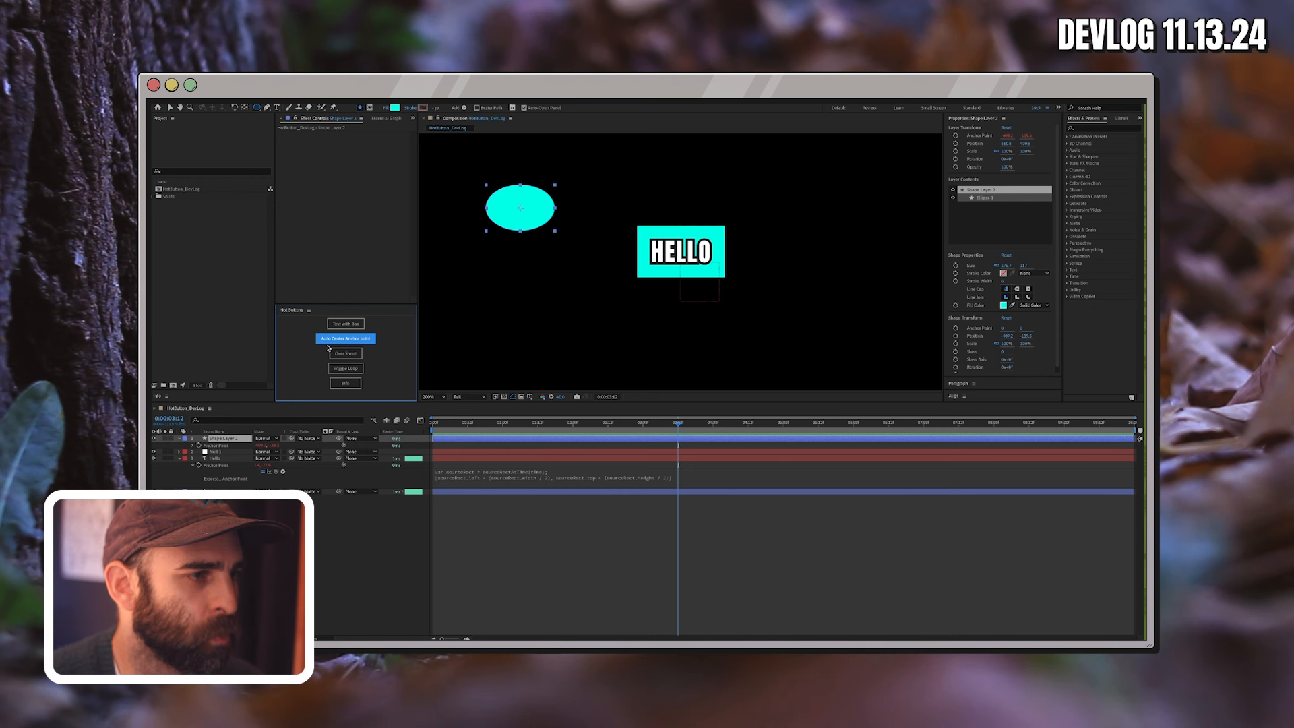
left_click(193, 446)
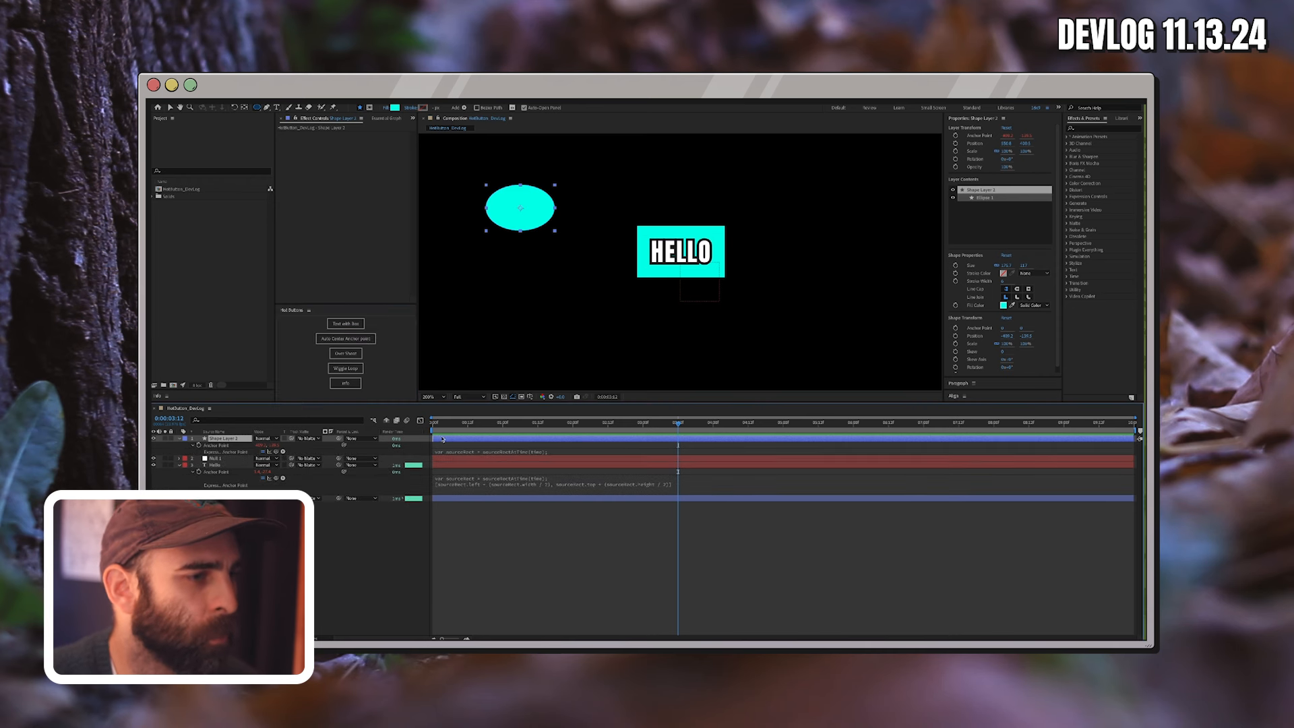
Set the width and height divisors in the ellipse's anchor point expression to 1, and delete the ellipse layer.
left_click(491, 452)
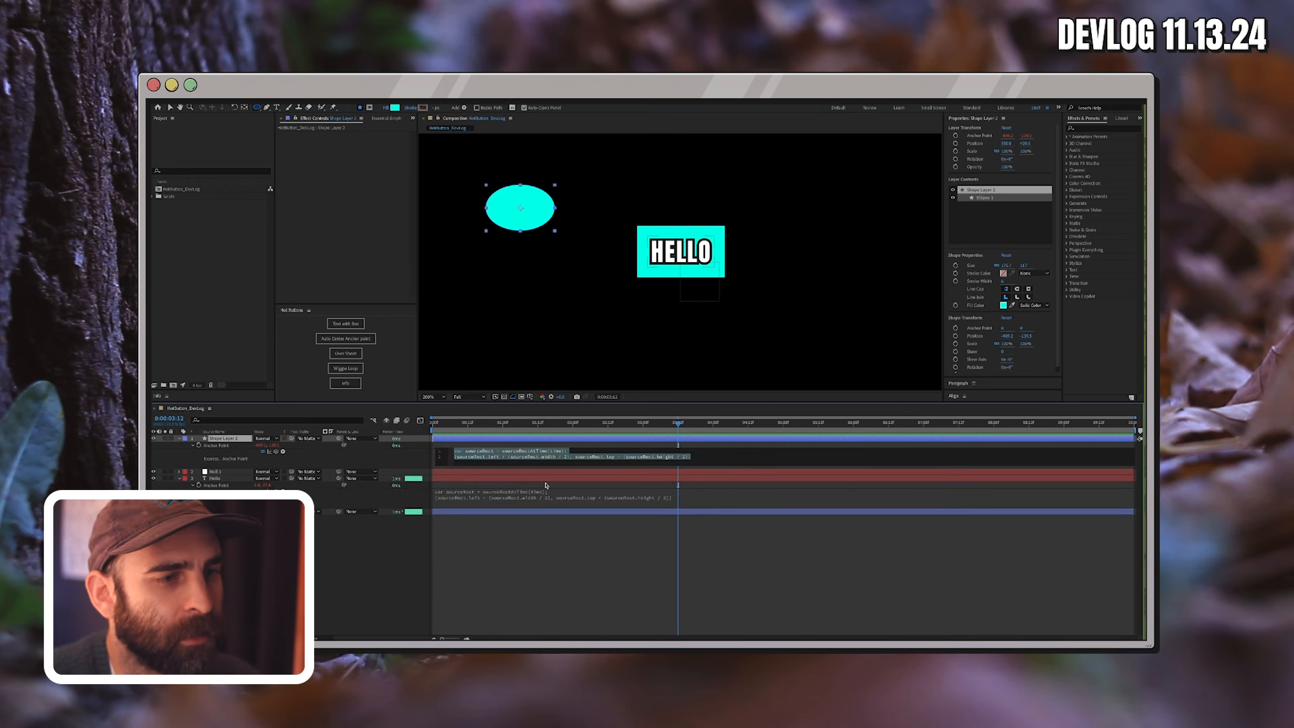
left_click(564, 461)
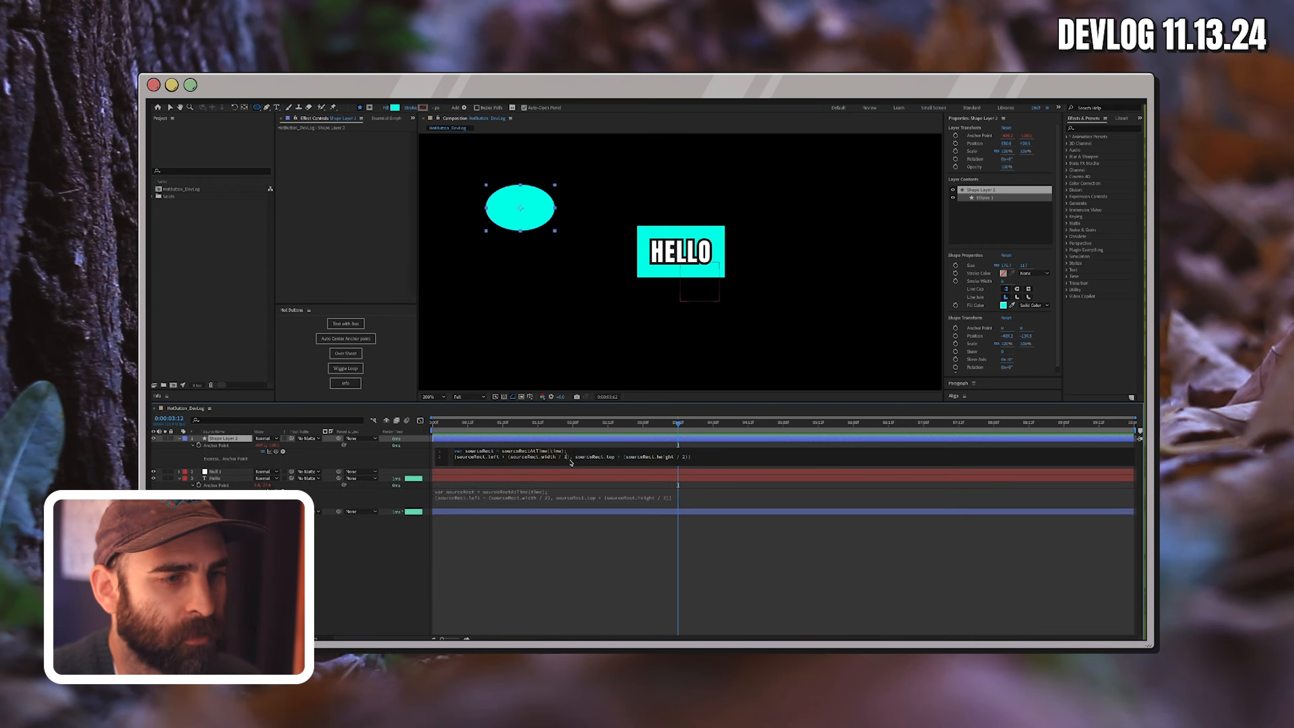
left_click_drag(687, 457, 680, 458)
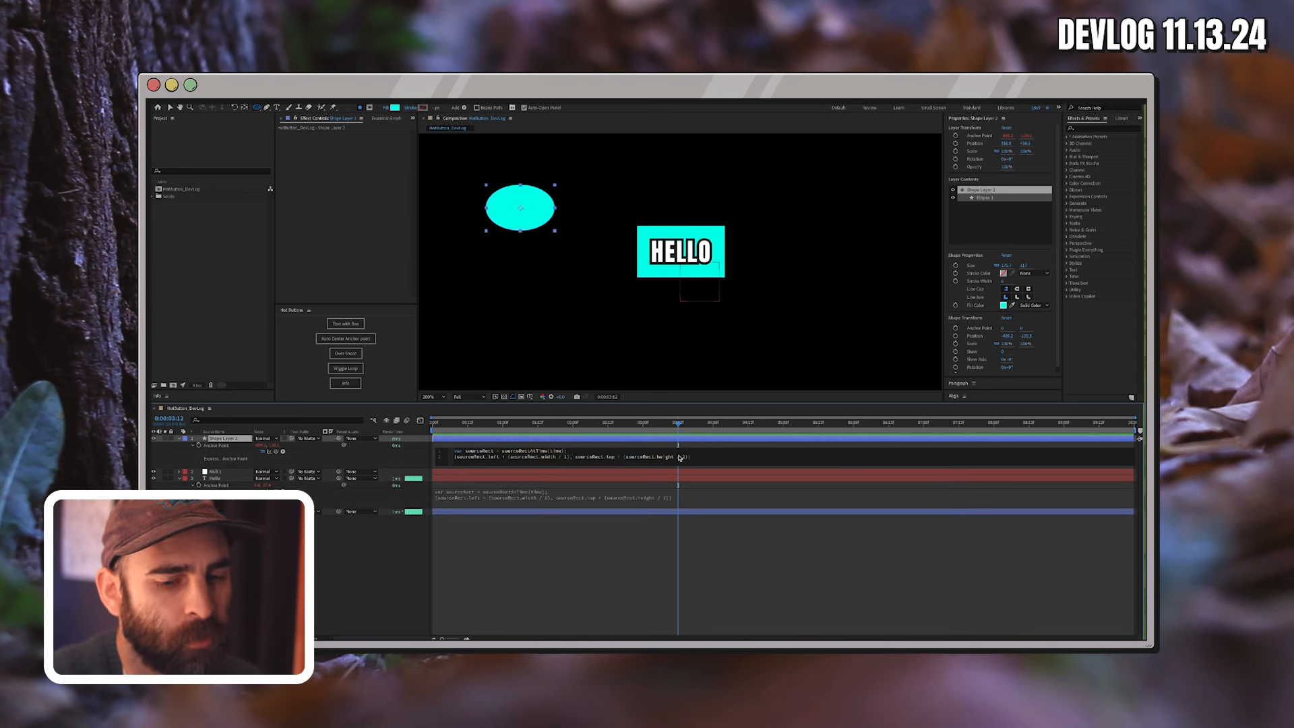
left_click(664, 546)
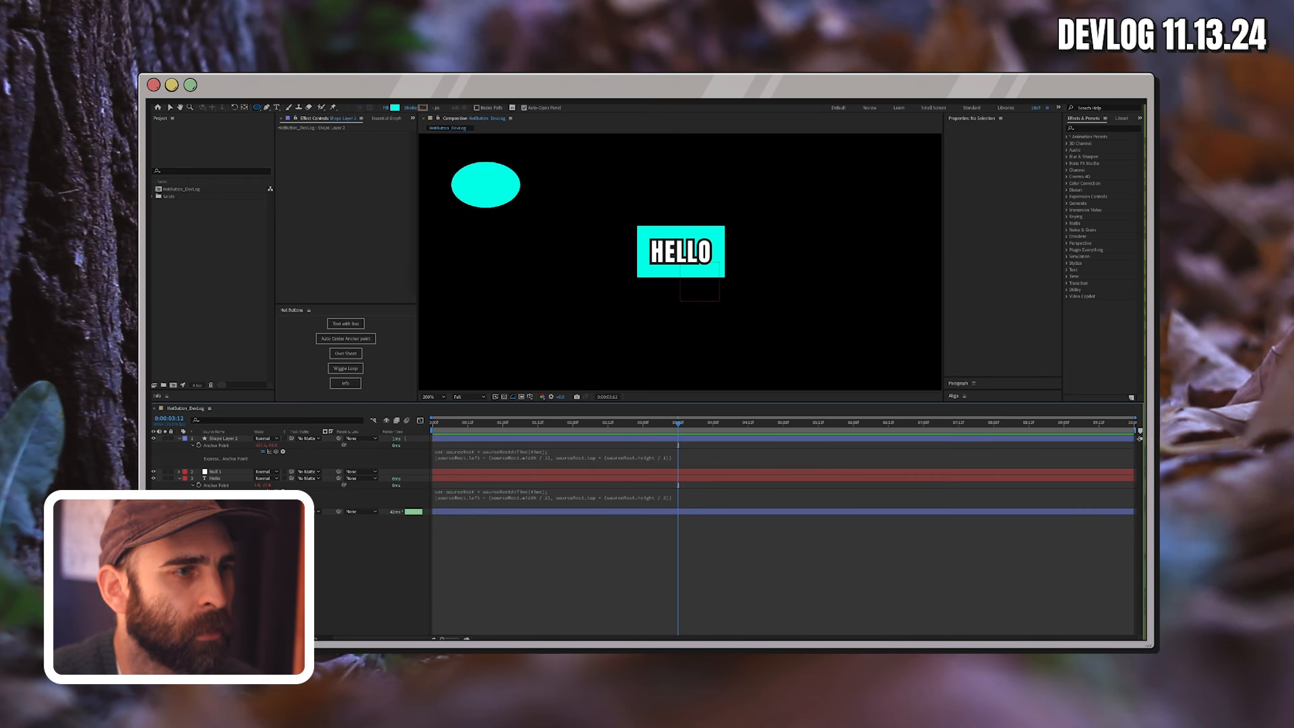
left_click(221, 439)
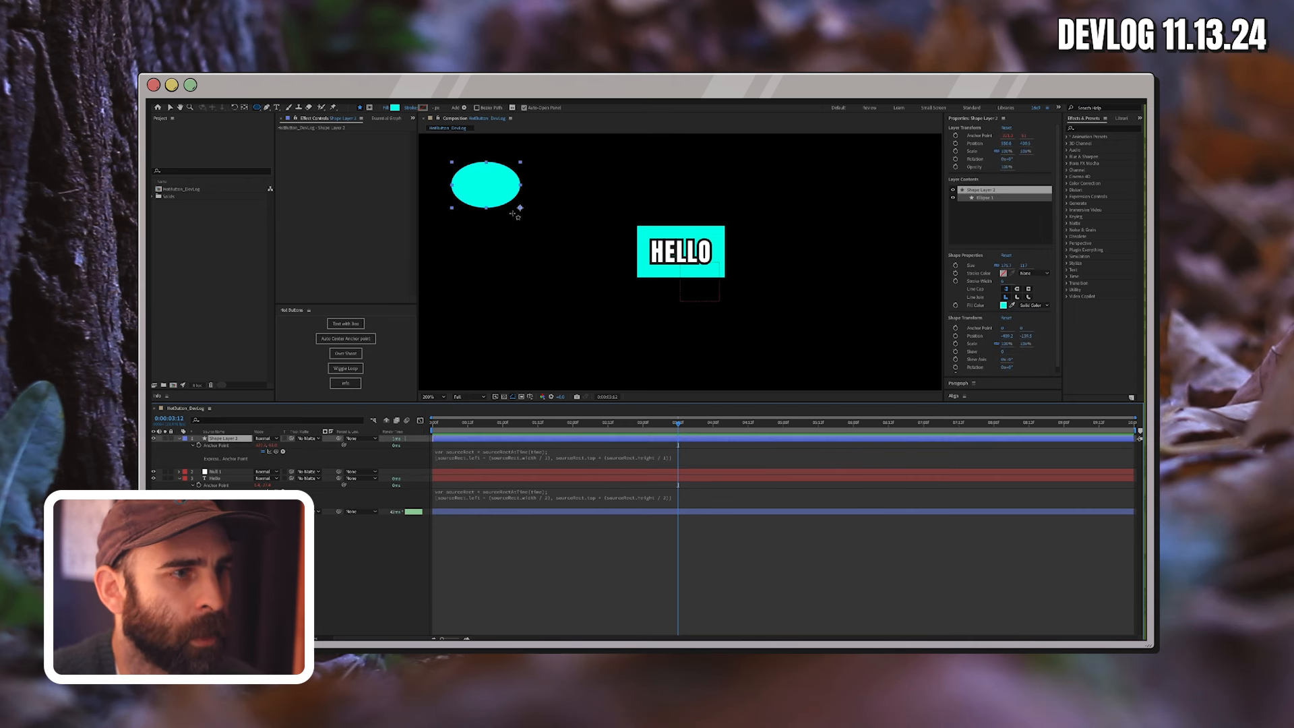
key("Delete")
Set the width divisor in the HELLO layer's anchor point expression to 1.
left_click(229, 444)
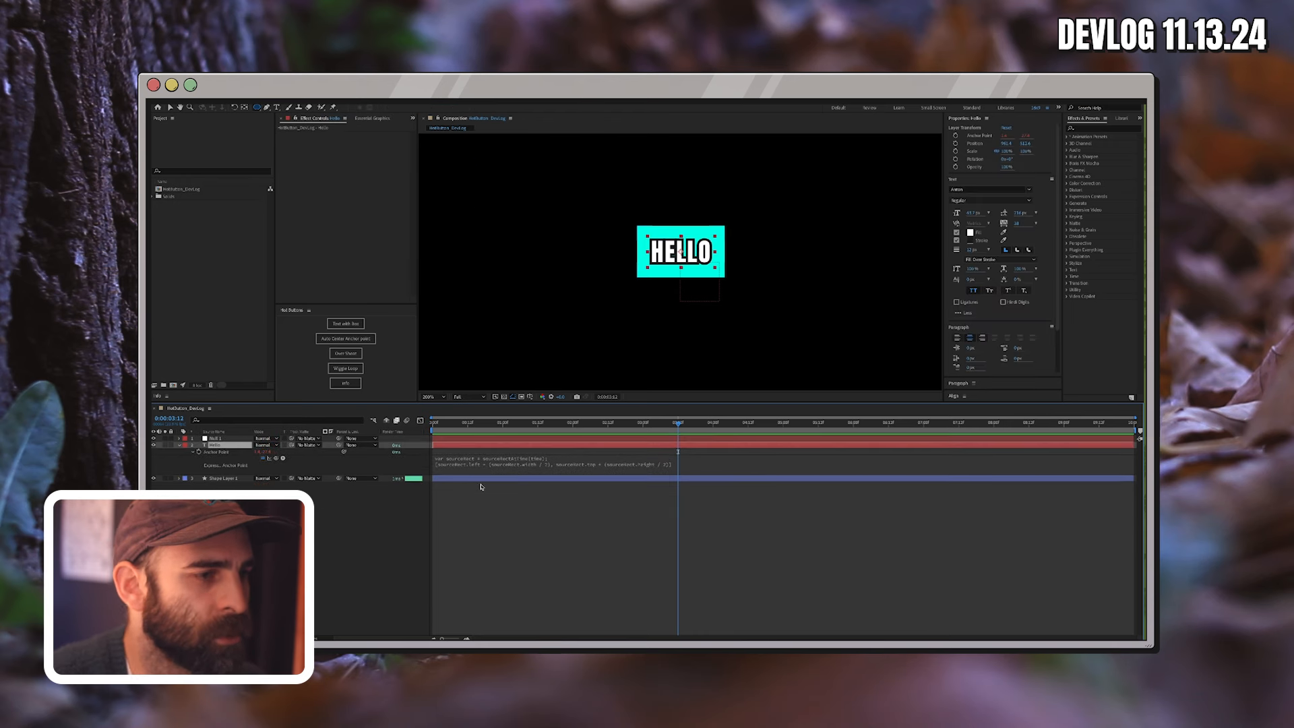
left_click(535, 467)
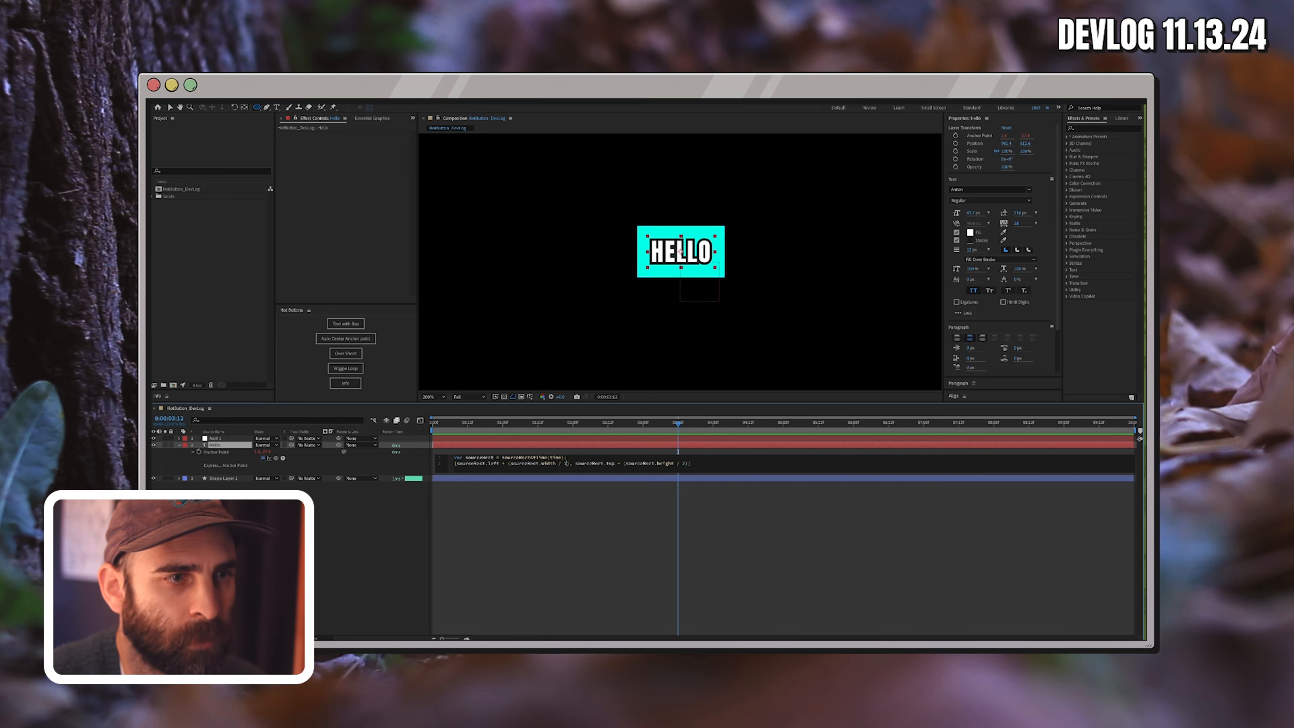
left_click(678, 451)
left_click(219, 446)
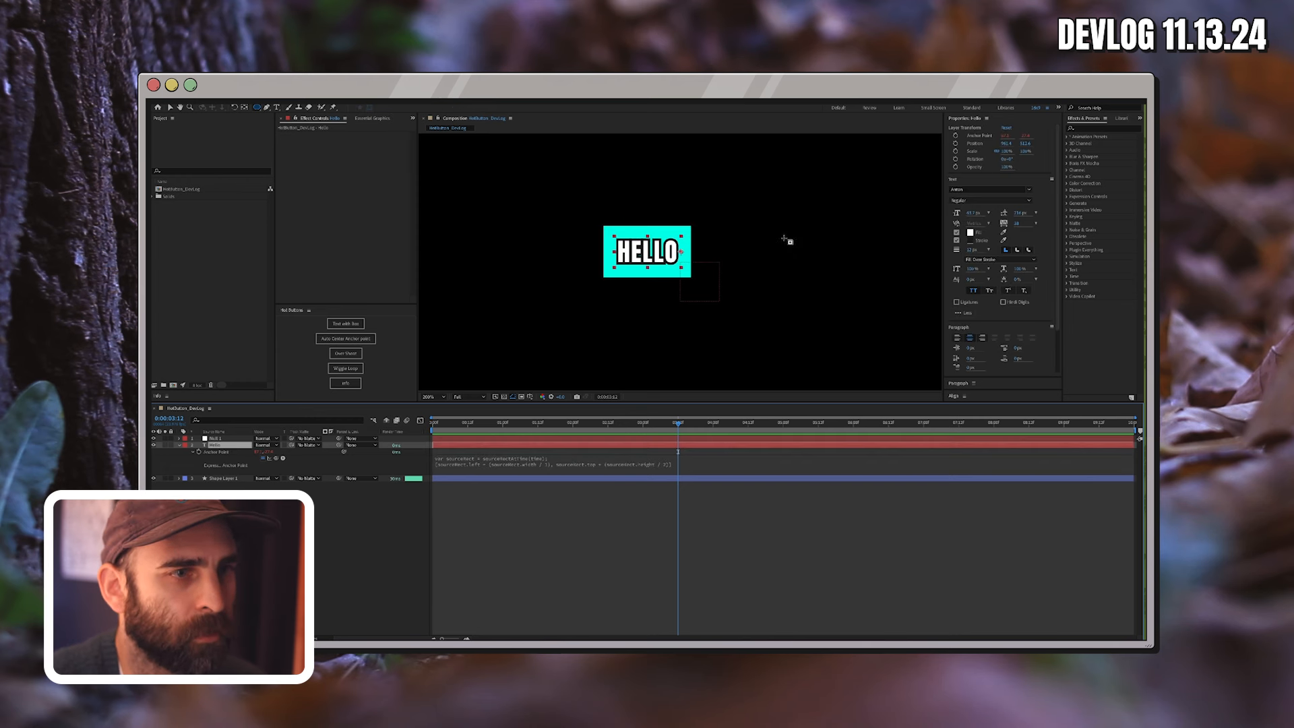
Add a second line reading "luyfluytf" below HELLO, and undo both the text and the expression change.
key("ctrl+t")
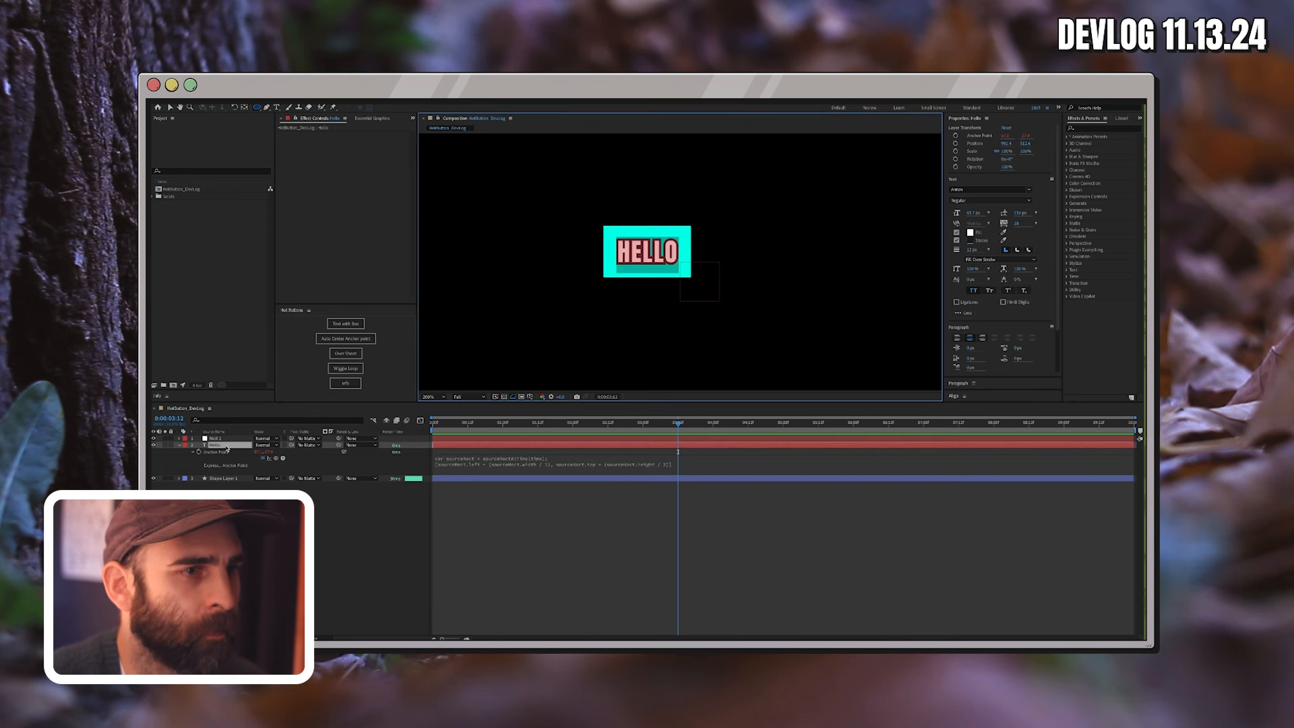
type("luyfluytf")
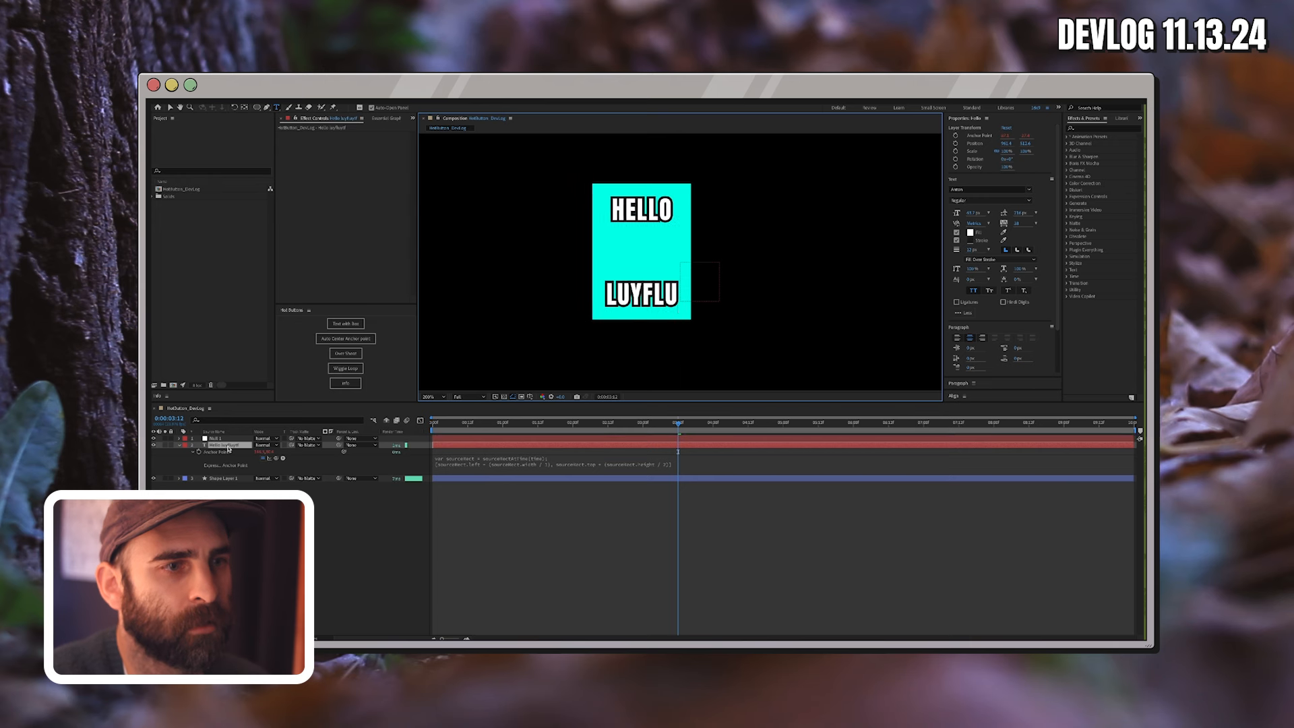
key("Escape")
left_click(238, 445)
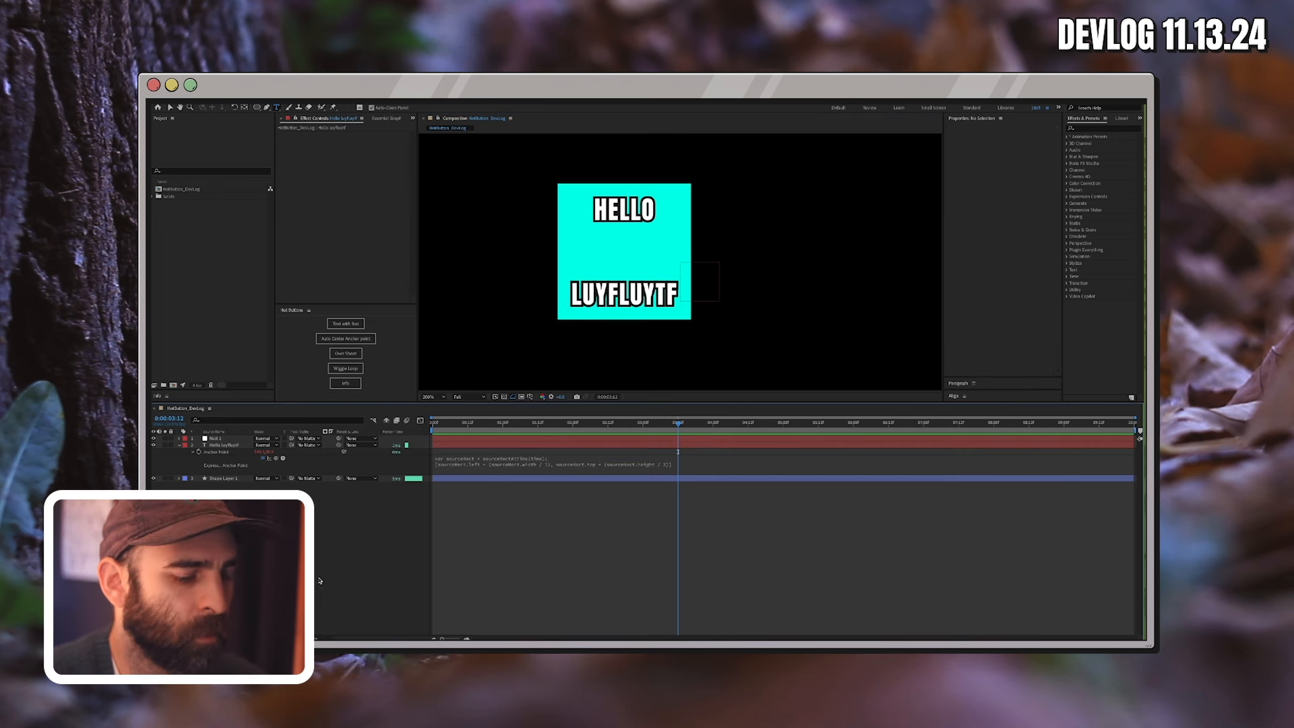
key("ctrl+z")
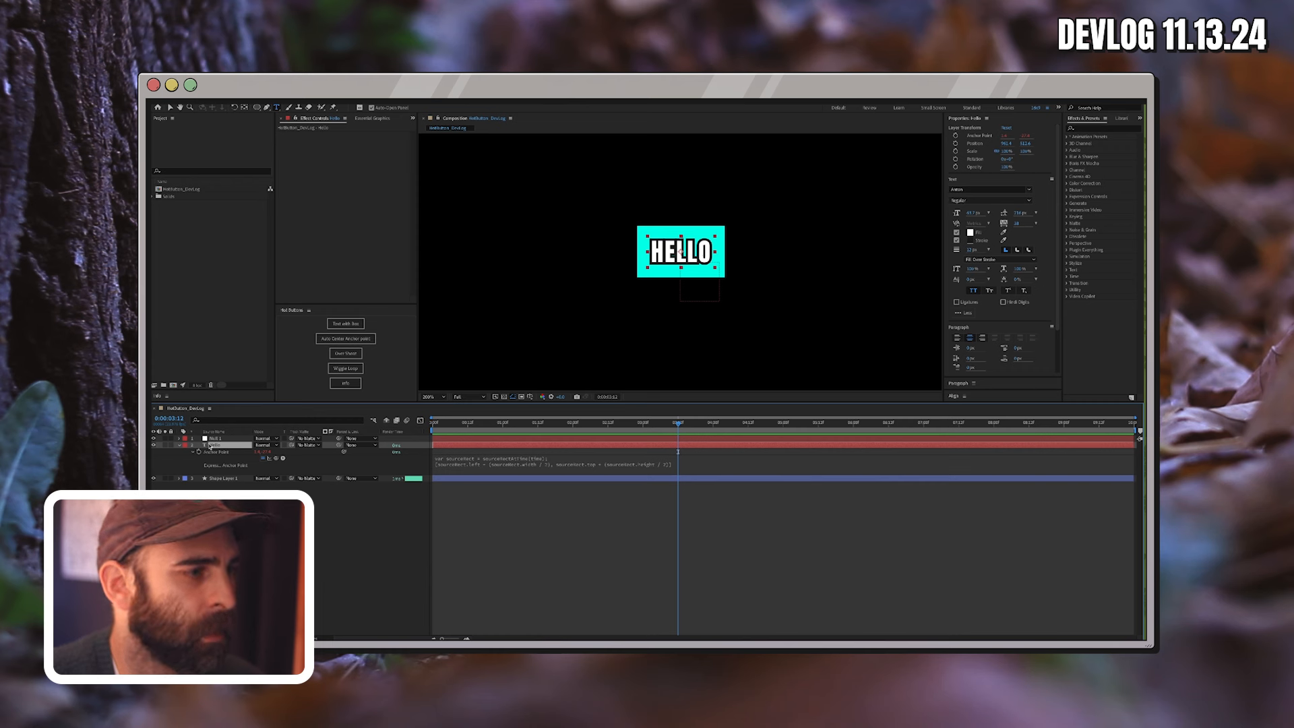
Collapse the HELLO layer's anchor point expression, move to frame 5 from the start, and reveal the layer's Scale property.
left_click(177, 445)
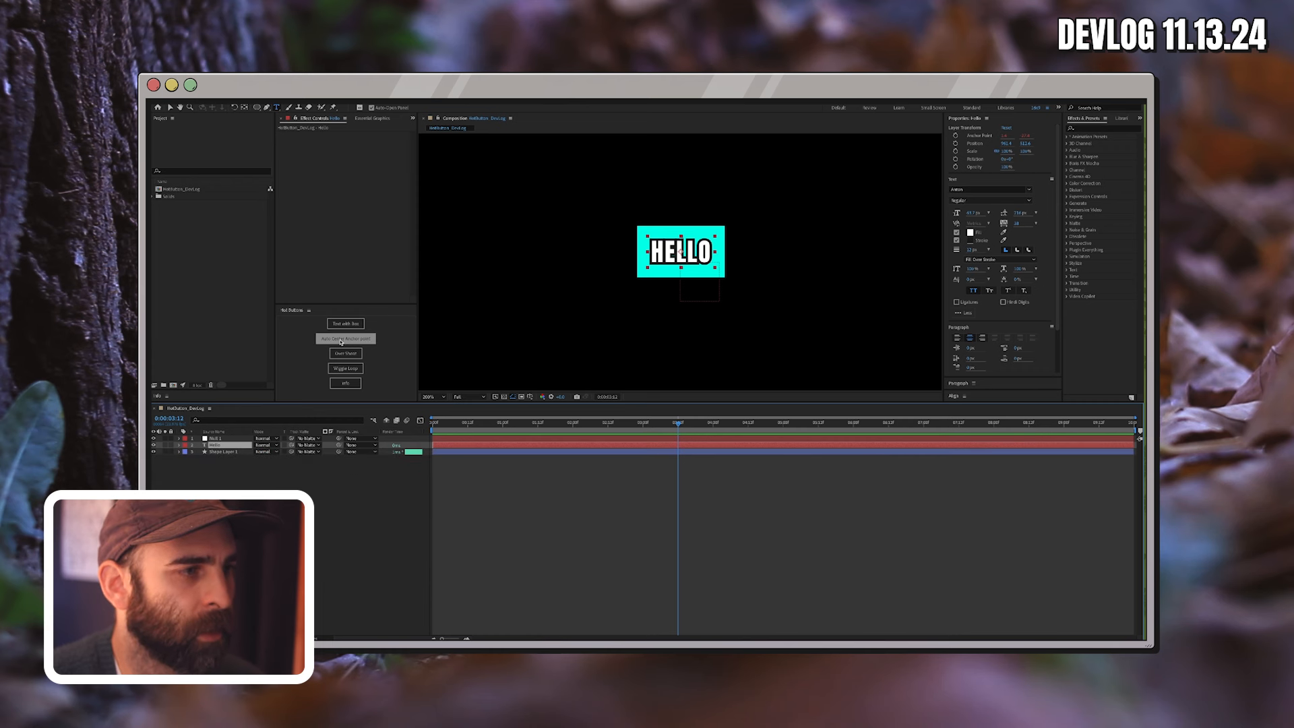
left_click(305, 473)
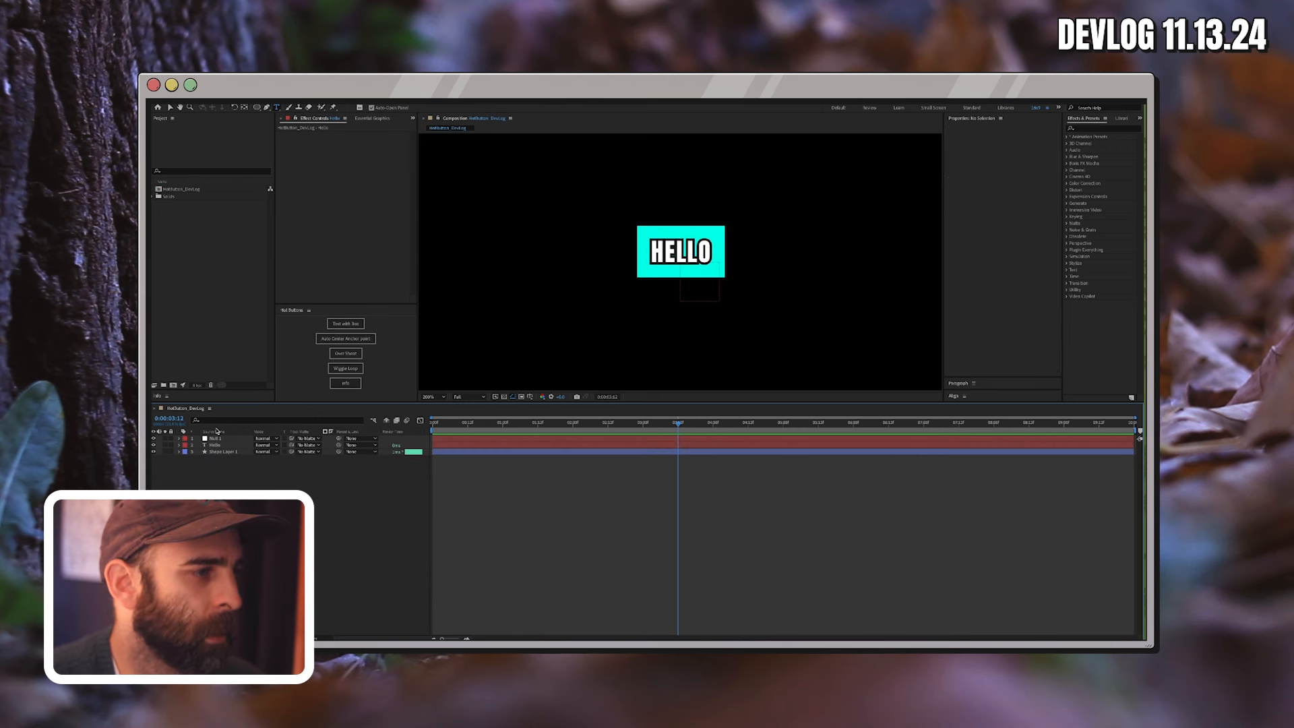
left_click(214, 445)
left_click_drag(488, 423, 411, 451)
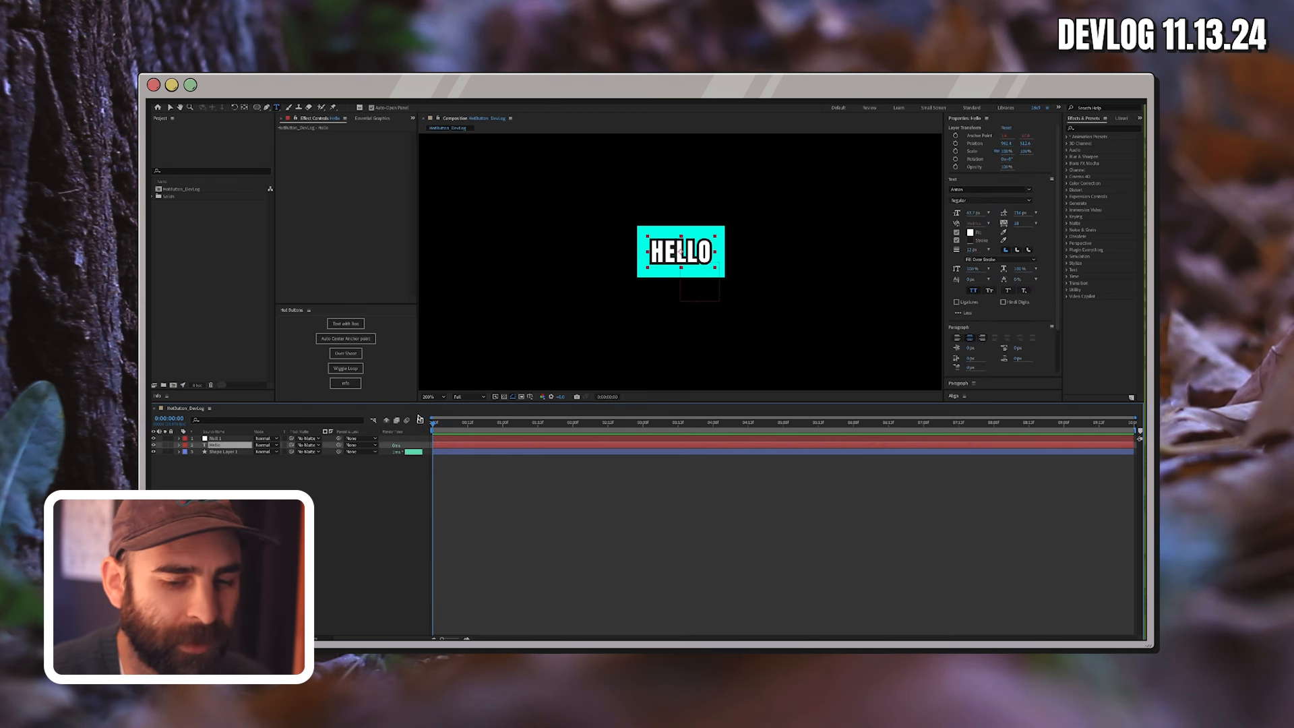
key("Page_Down")
key("Page_Down")
key("Page_Down")
key("Page_Down")
key("Page_Down")
key("s")
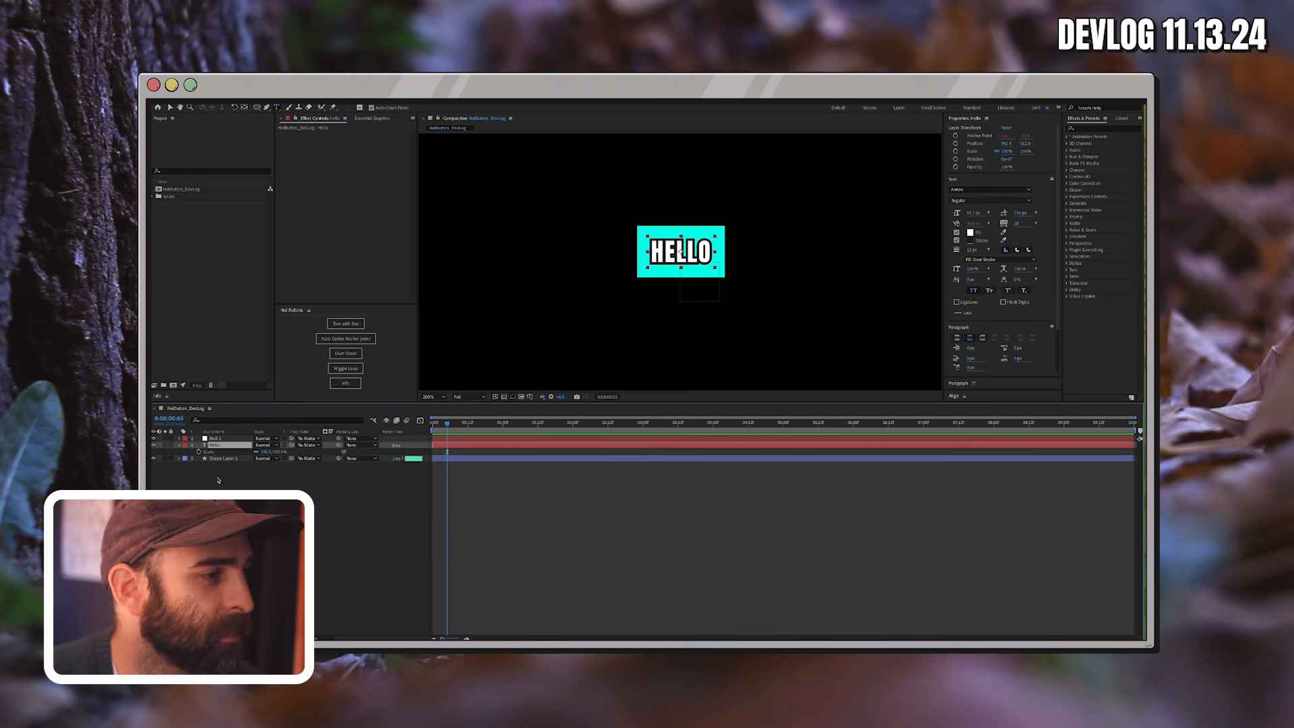
Try to animate the HELLO layer's scale from smaller at frame 0 to full size at frame 5, and undo it.
left_click(198, 451)
left_click_drag(447, 422, 414, 458)
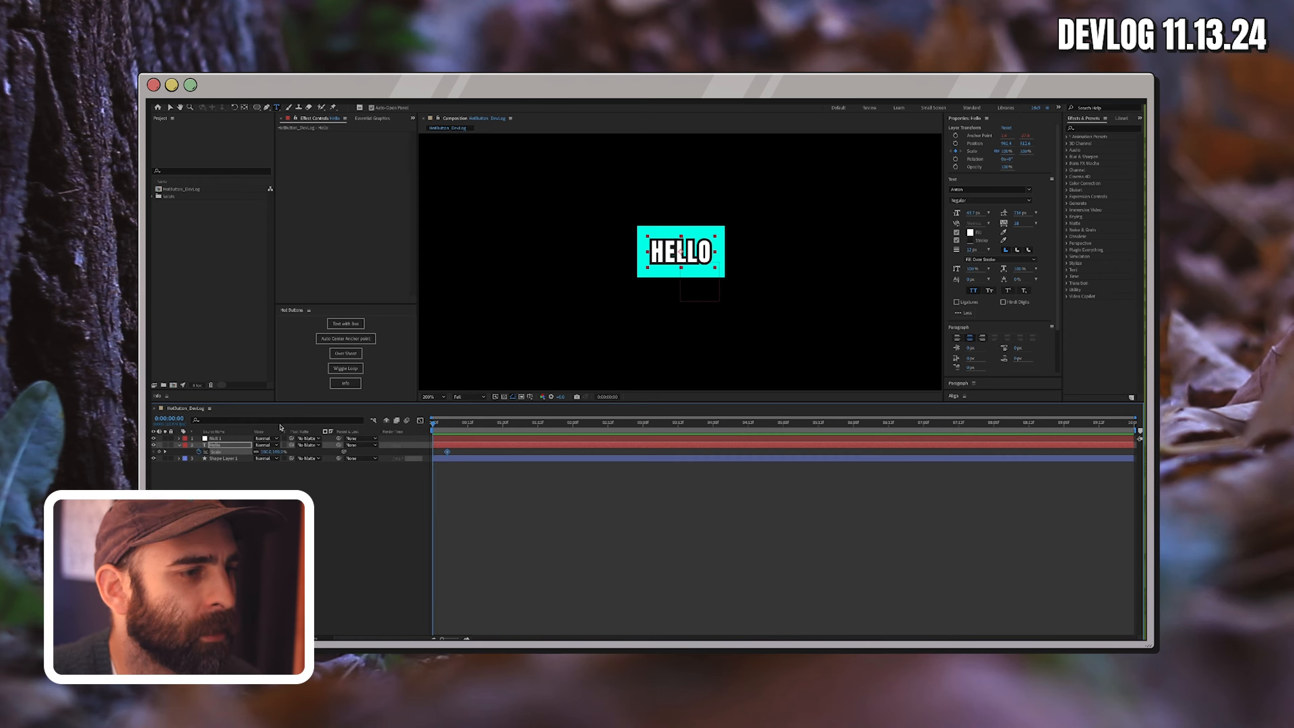
left_click_drag(266, 454, 243, 456)
left_click(316, 473)
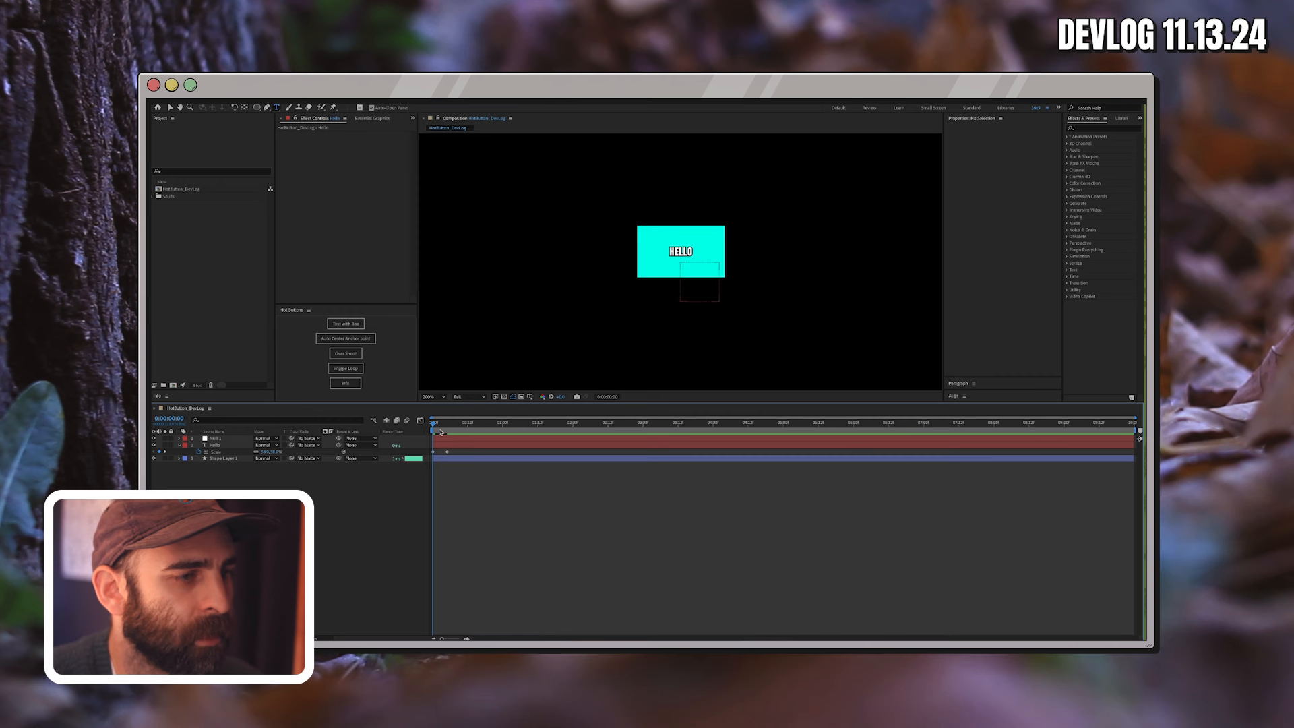
mouse_move(433, 424)
left_mouse_down()
mouse_move(471, 426)
mouse_move(432, 430)
left_mouse_up()
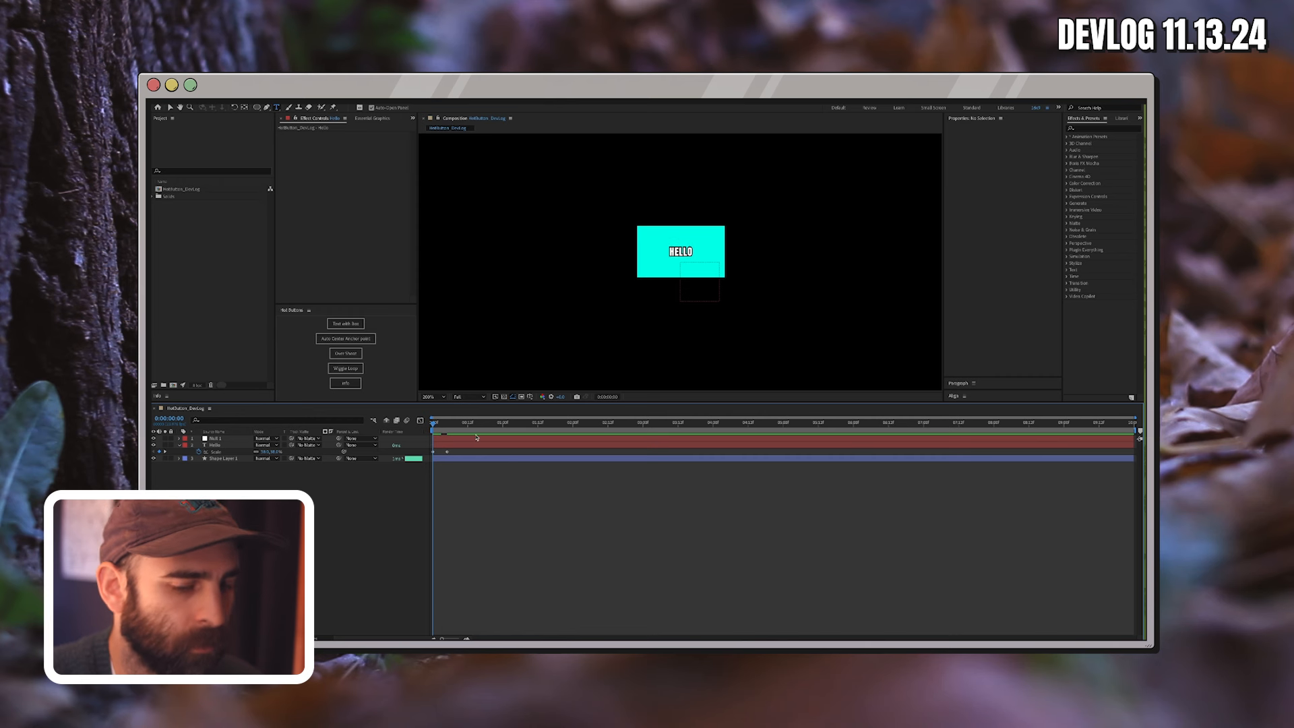
key("ctrl+z")
key("ctrl+z")
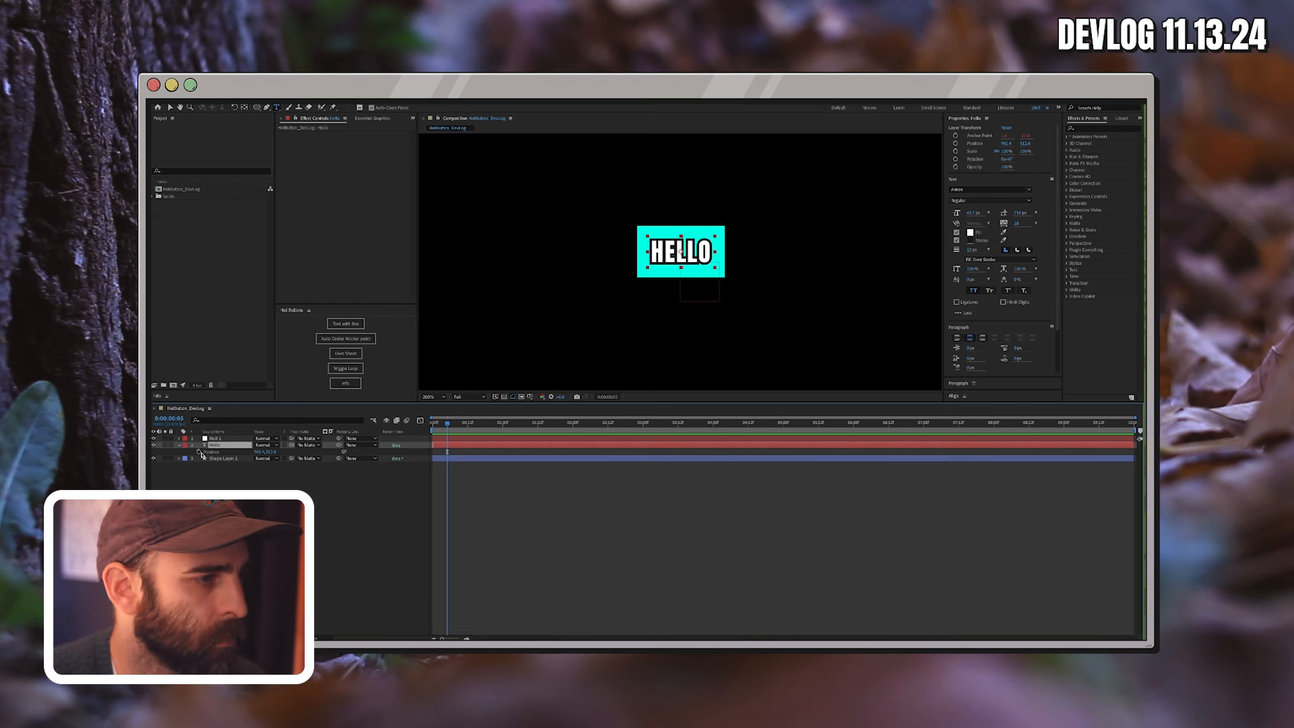
Keyframe the HELLO layer's position at frame 5, shift the text toward the composition's left edge at frame 0, and play the animation.
key("alt+shift+p")
left_click(453, 424)
key("Home")
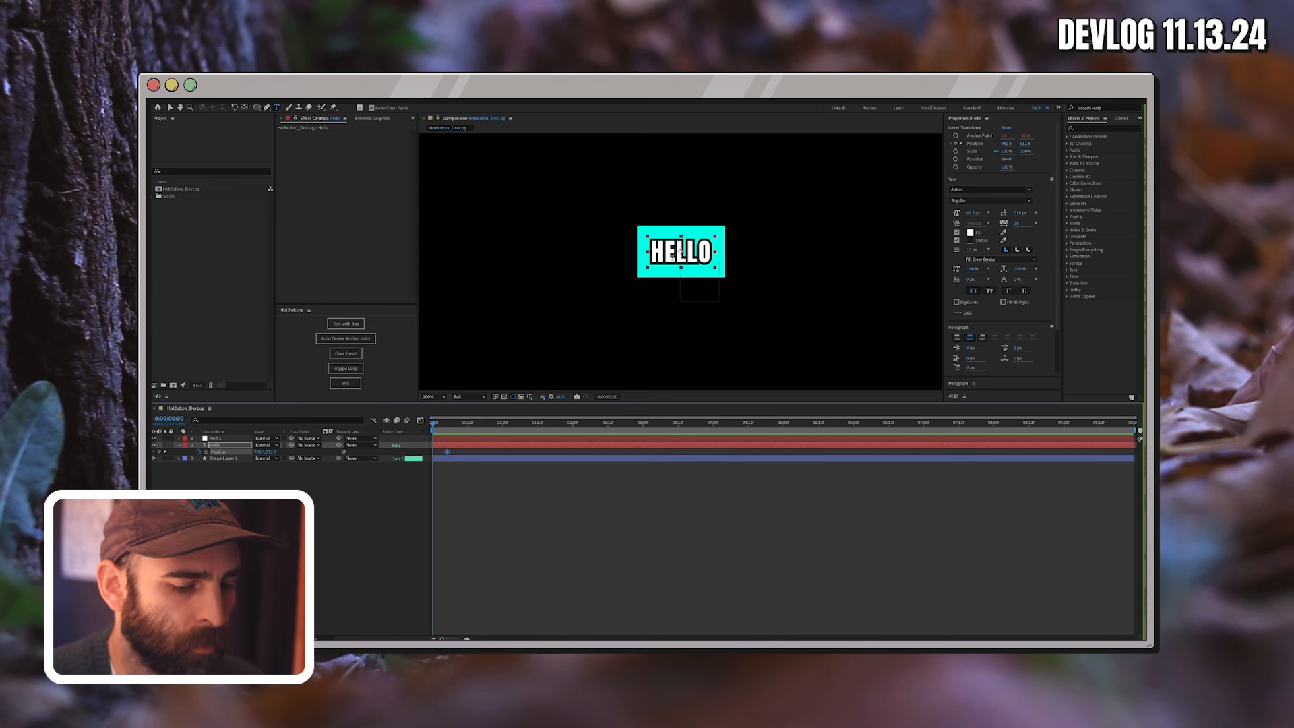
key("v")
left_click_drag(672, 260, 493, 259)
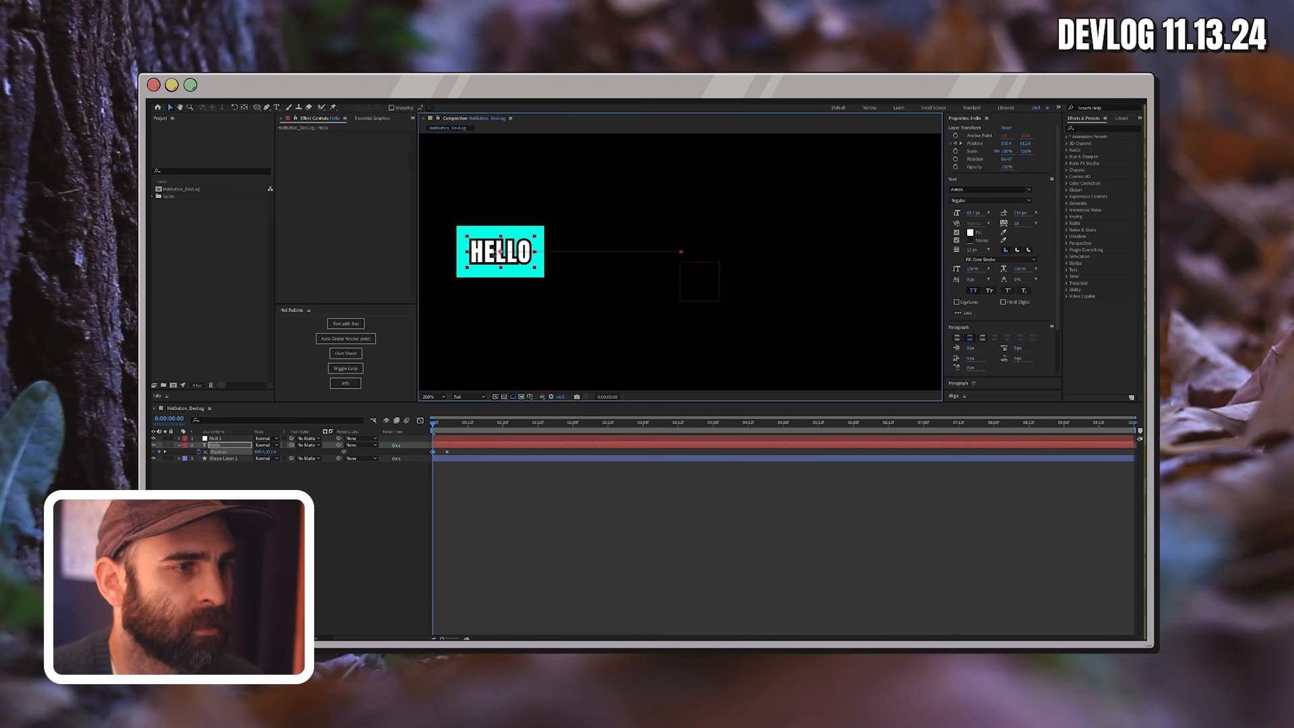
left_click(450, 484)
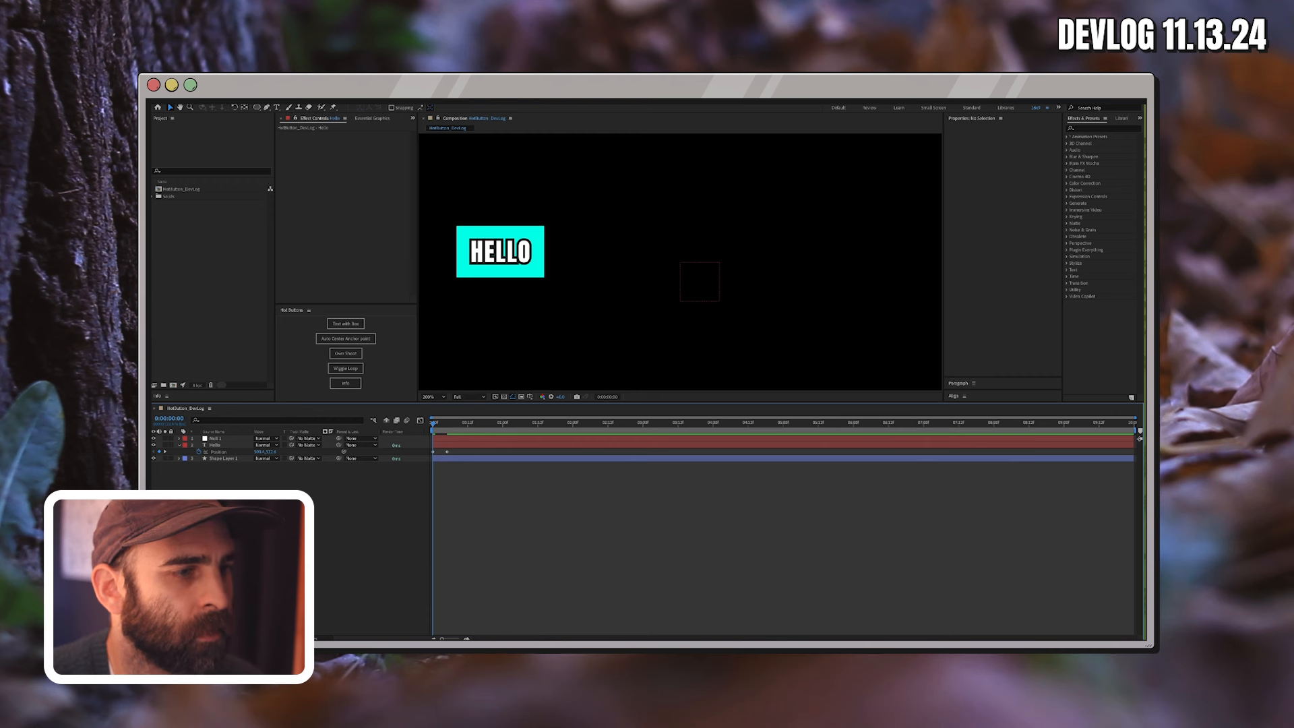
key("space")
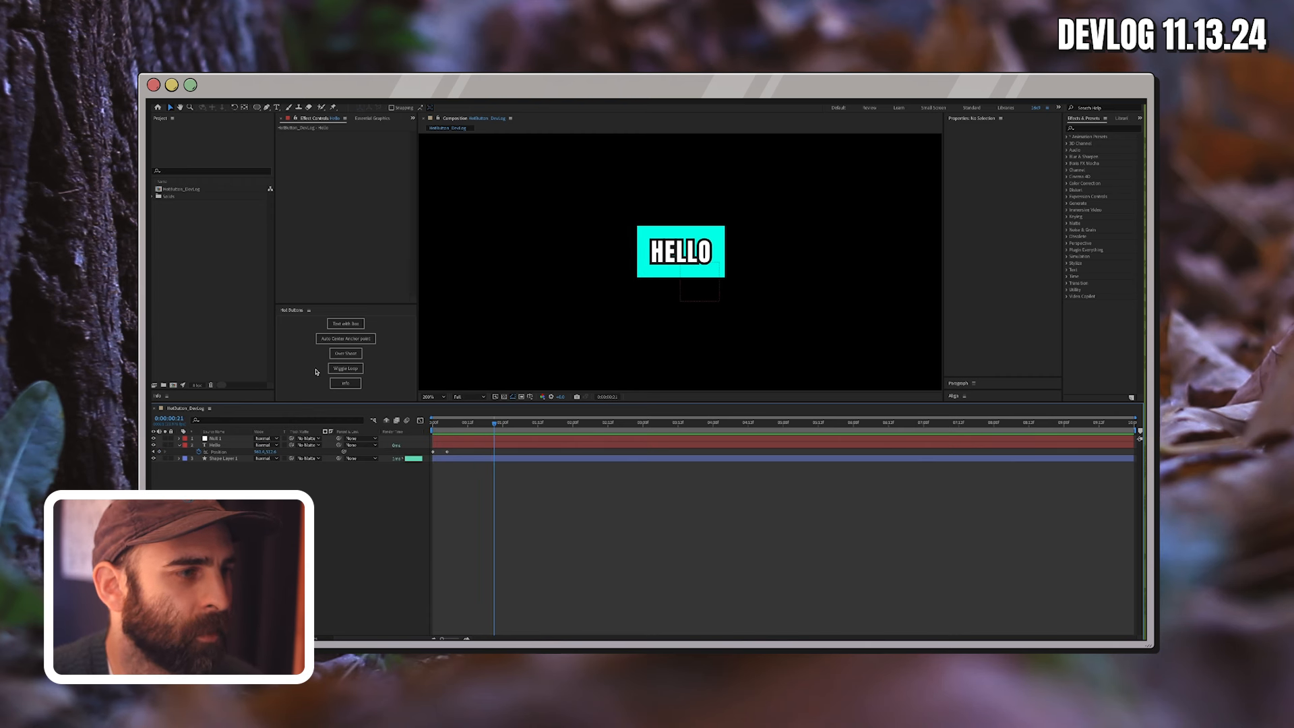
Apply the Over Shoot script to the HELLO layer's two position keyframes, select the new control null, and preview the motion from the start.
left_click_drag(463, 450, 429, 457)
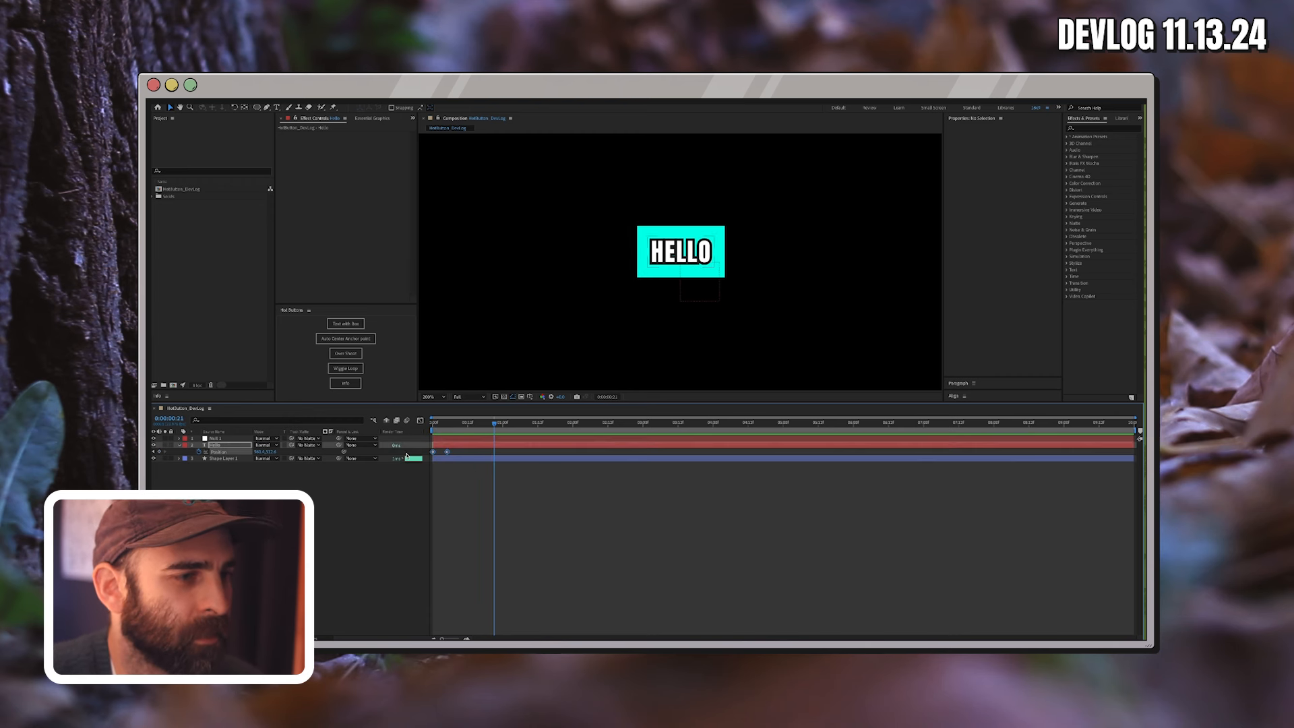
left_click(361, 353)
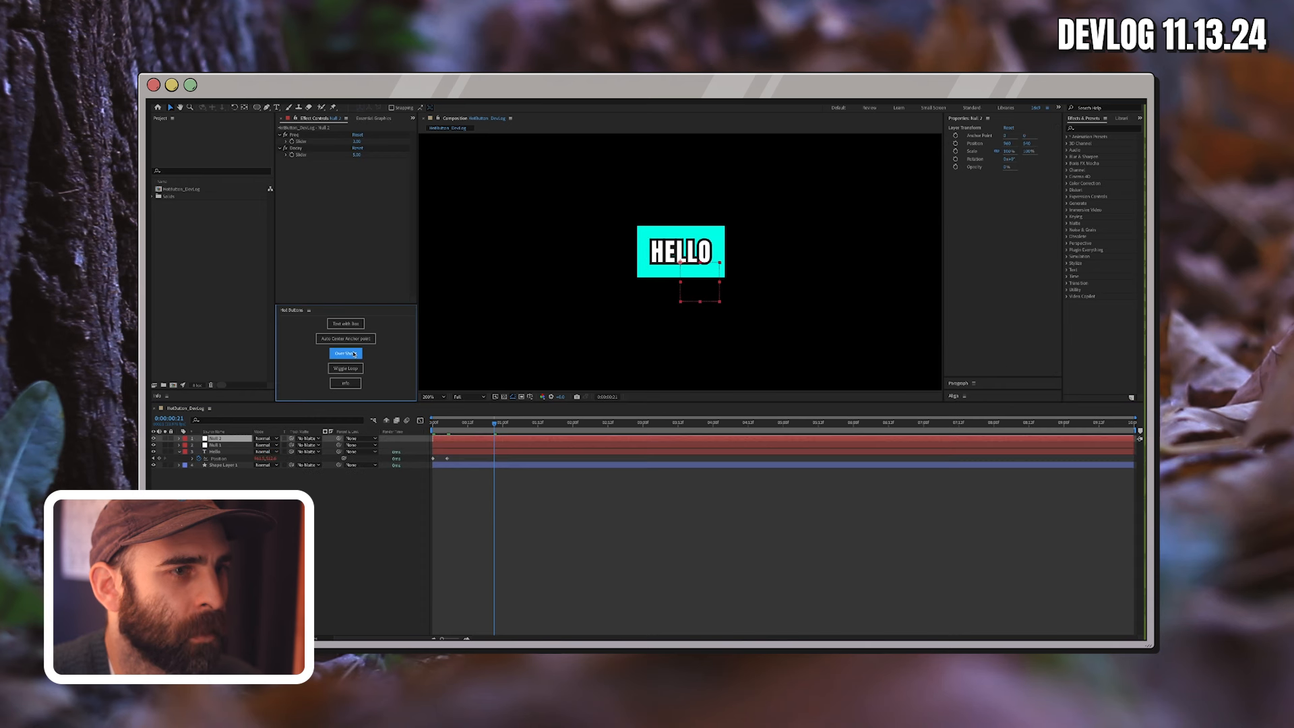
left_click(219, 446)
left_click(218, 440)
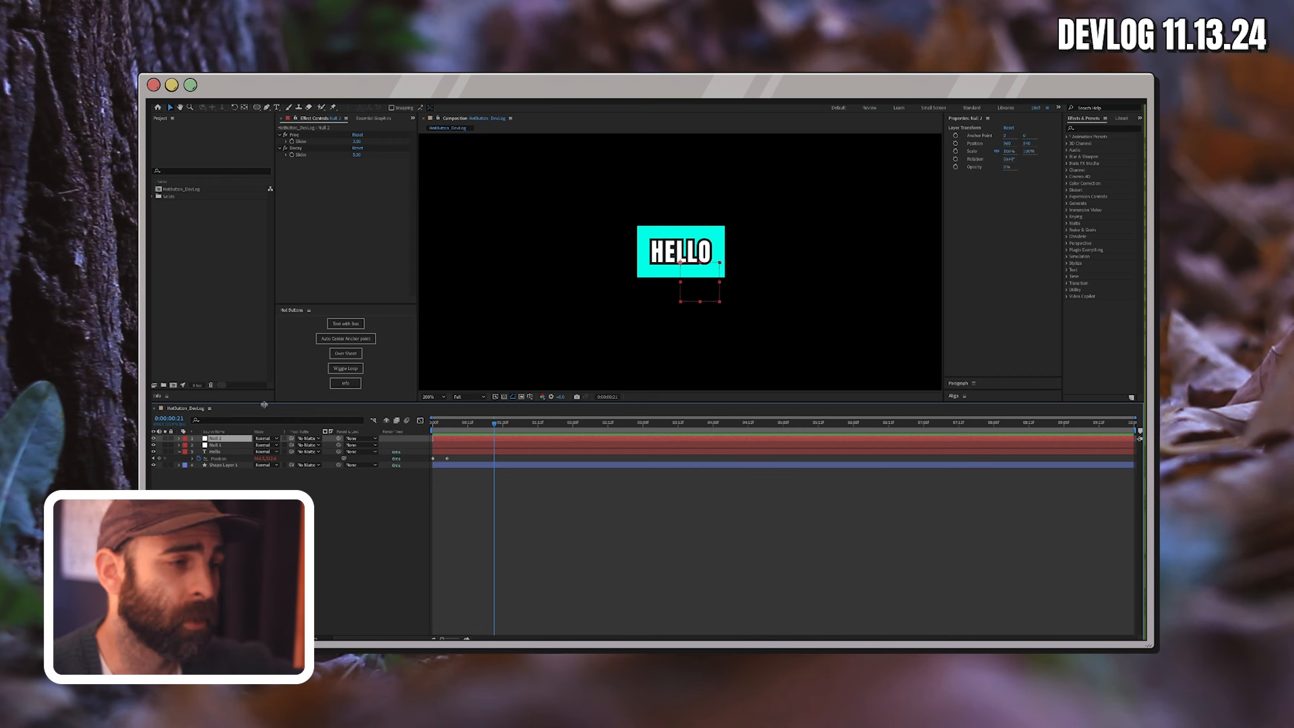
left_click_drag(449, 425, 388, 417)
key("space")
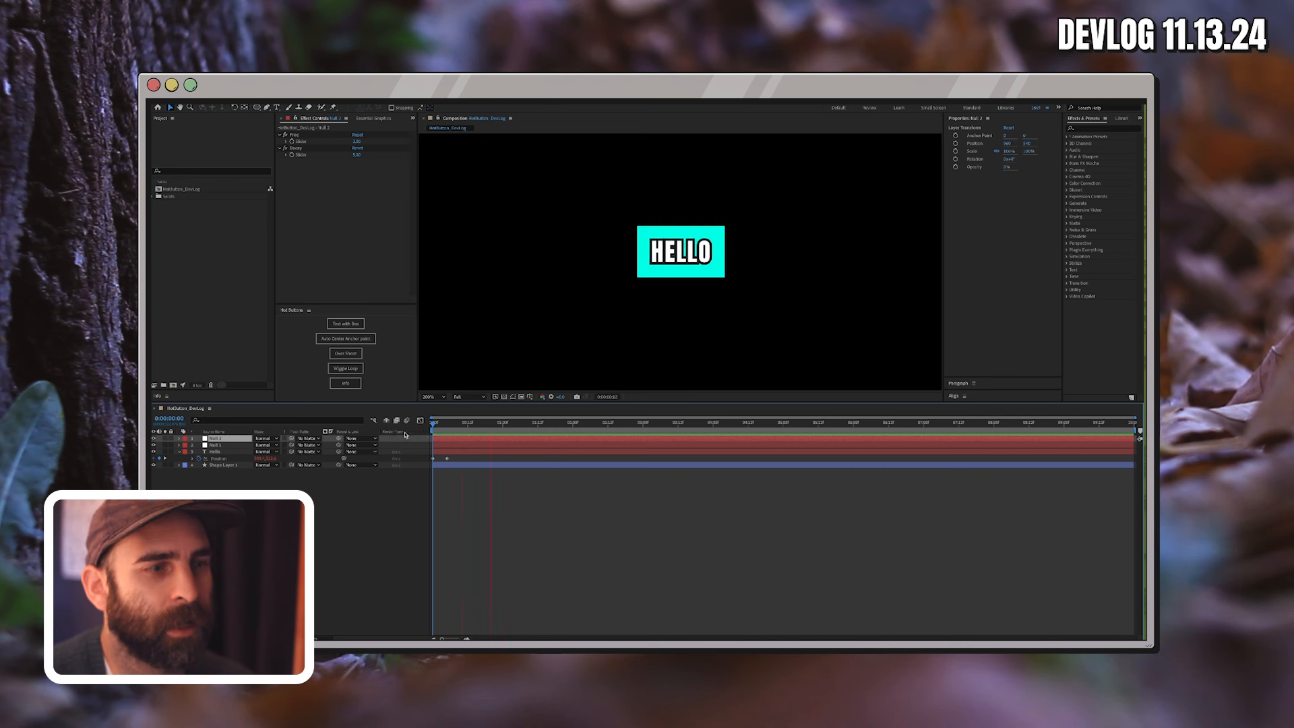
key("space")
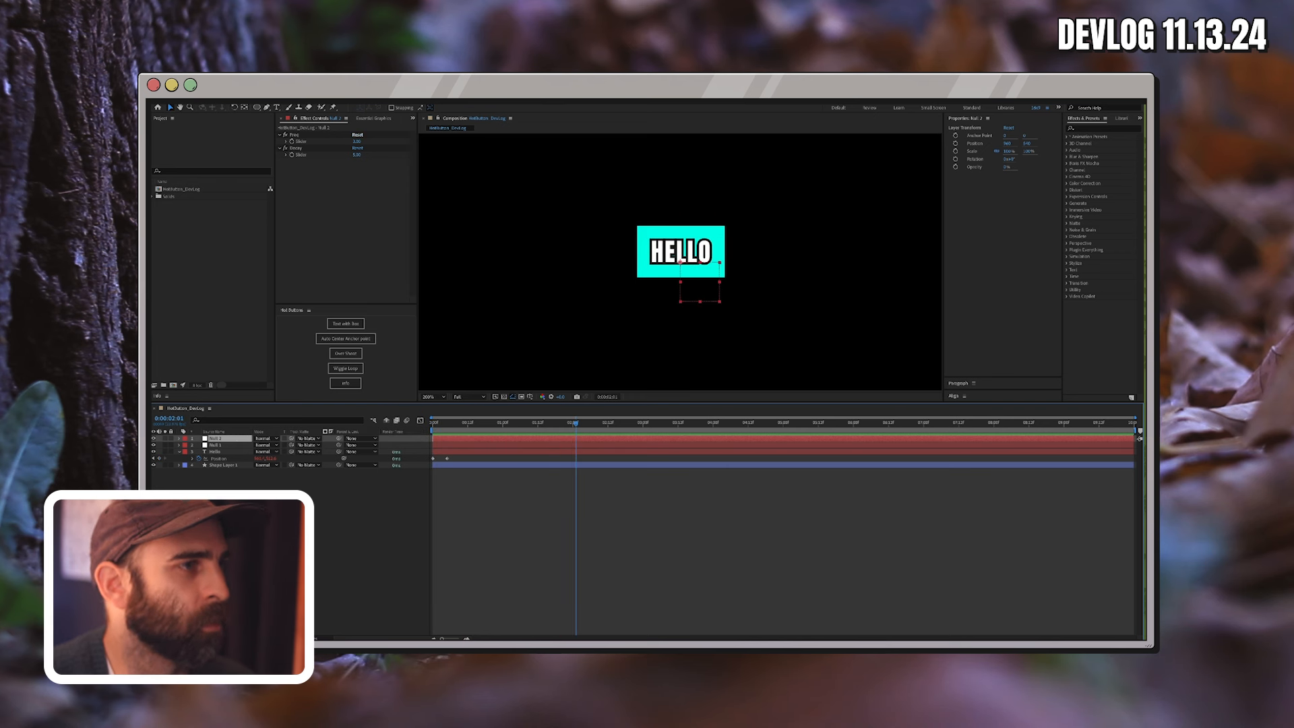
Set the overshoot control null's Freq slider to 1 and its Decay slider to 8.
left_click(358, 141)
type("1")
left_click(353, 173)
left_click(356, 155)
type("8")
left_click(357, 233)
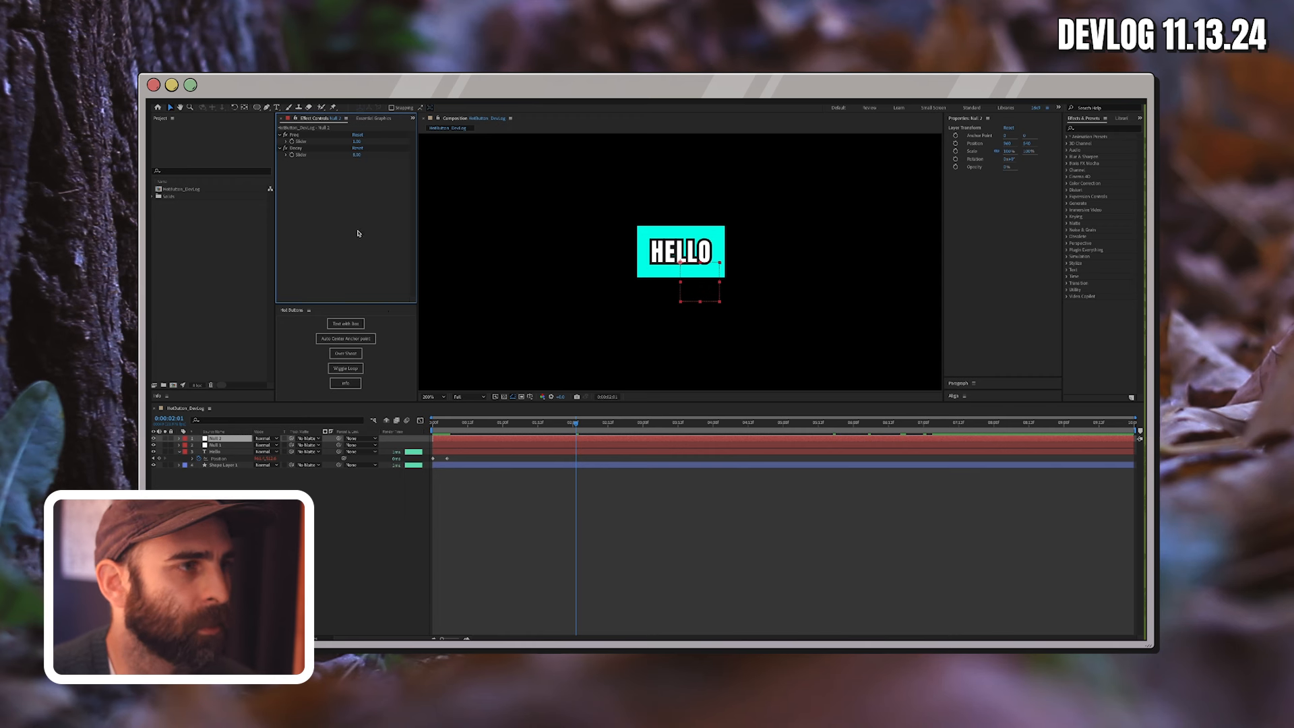
Preview the overshoot animation from the start with the adjusted sliders.
left_click(208, 407)
key("Home")
key("space")
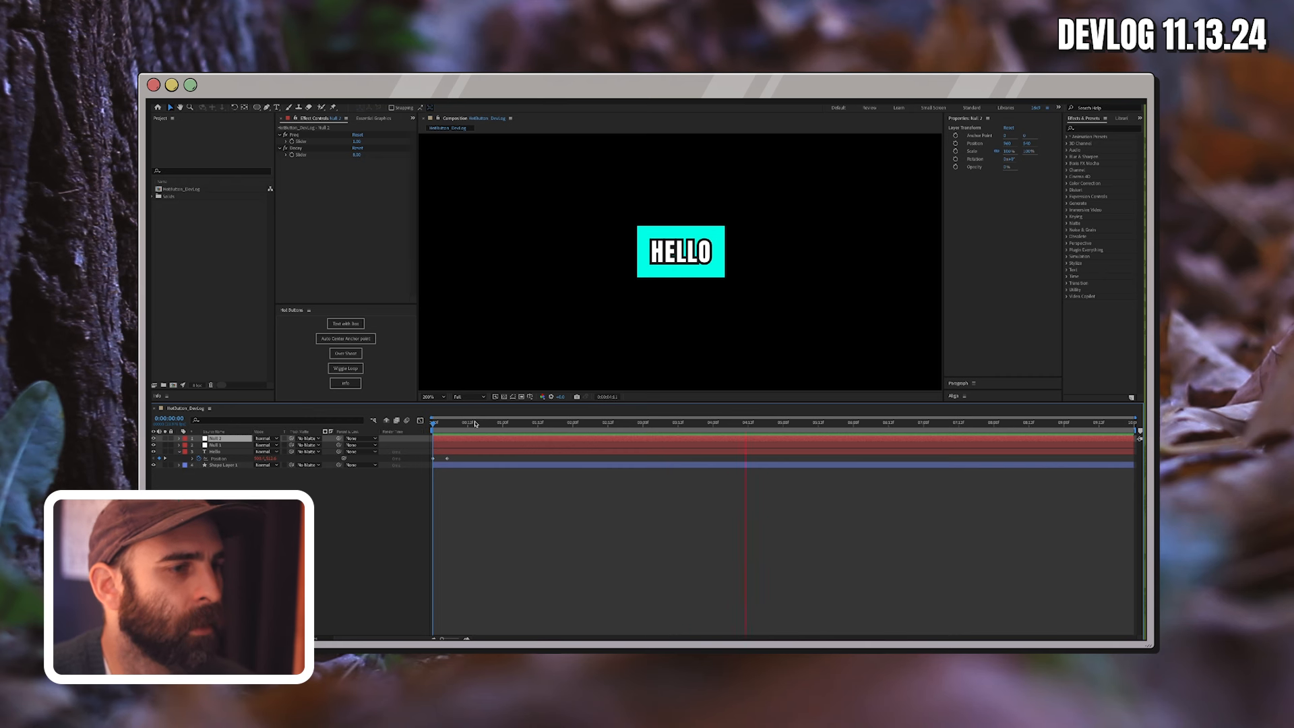
key("space")
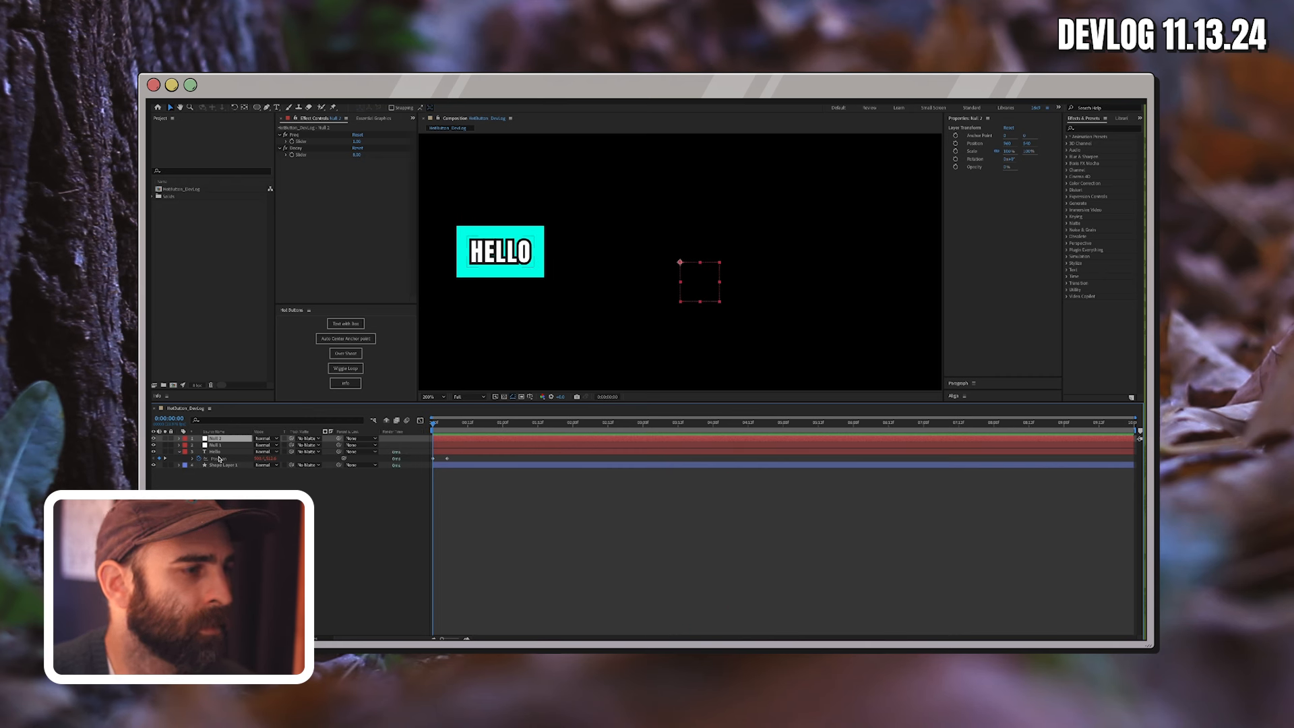
Reveal the HELLO layer's expressions, examine the overshoot code on its Position property, and collapse the layer.
left_click(215, 452)
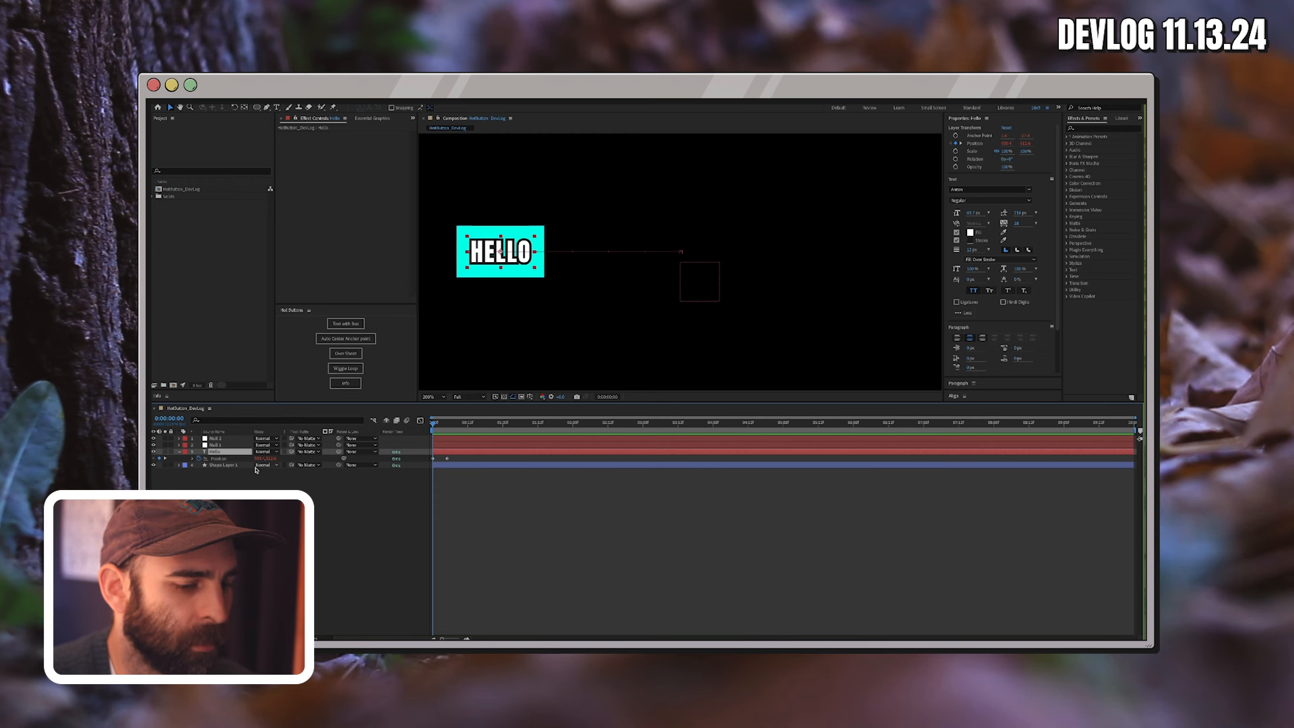
left_click(226, 459)
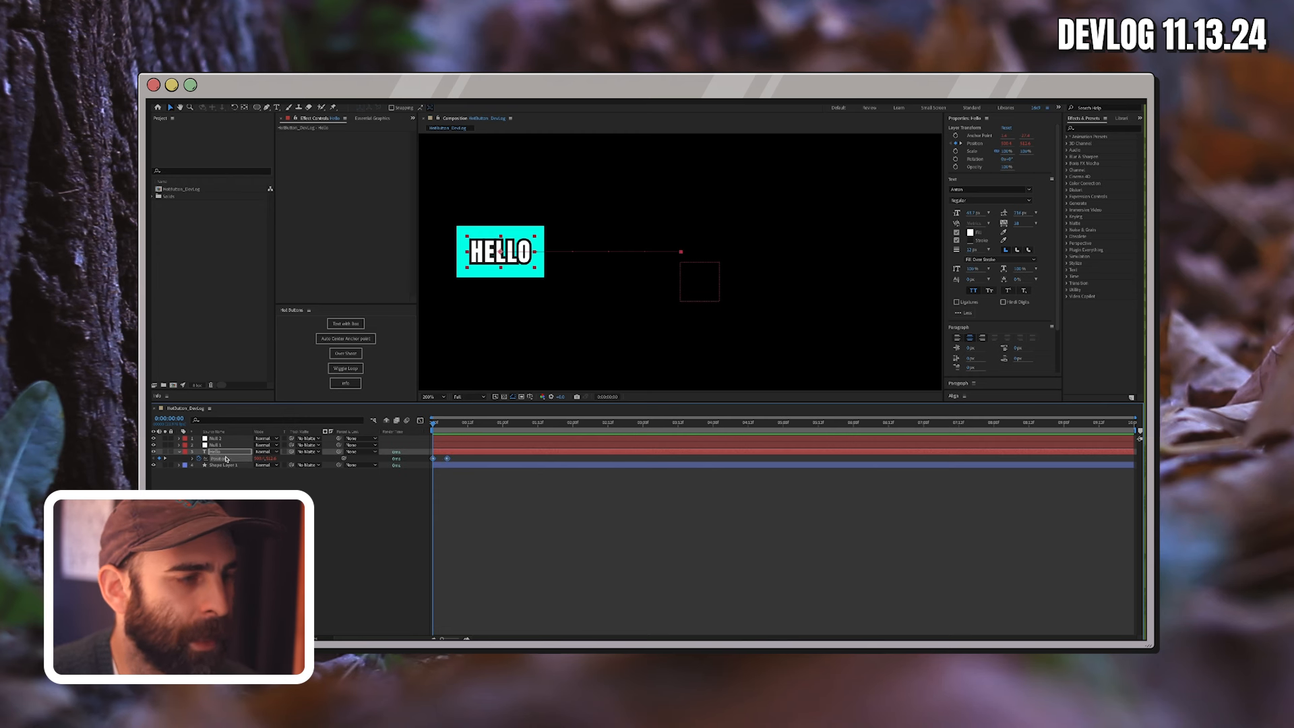
key("e")
key("e")
left_click(342, 559)
left_click(513, 510)
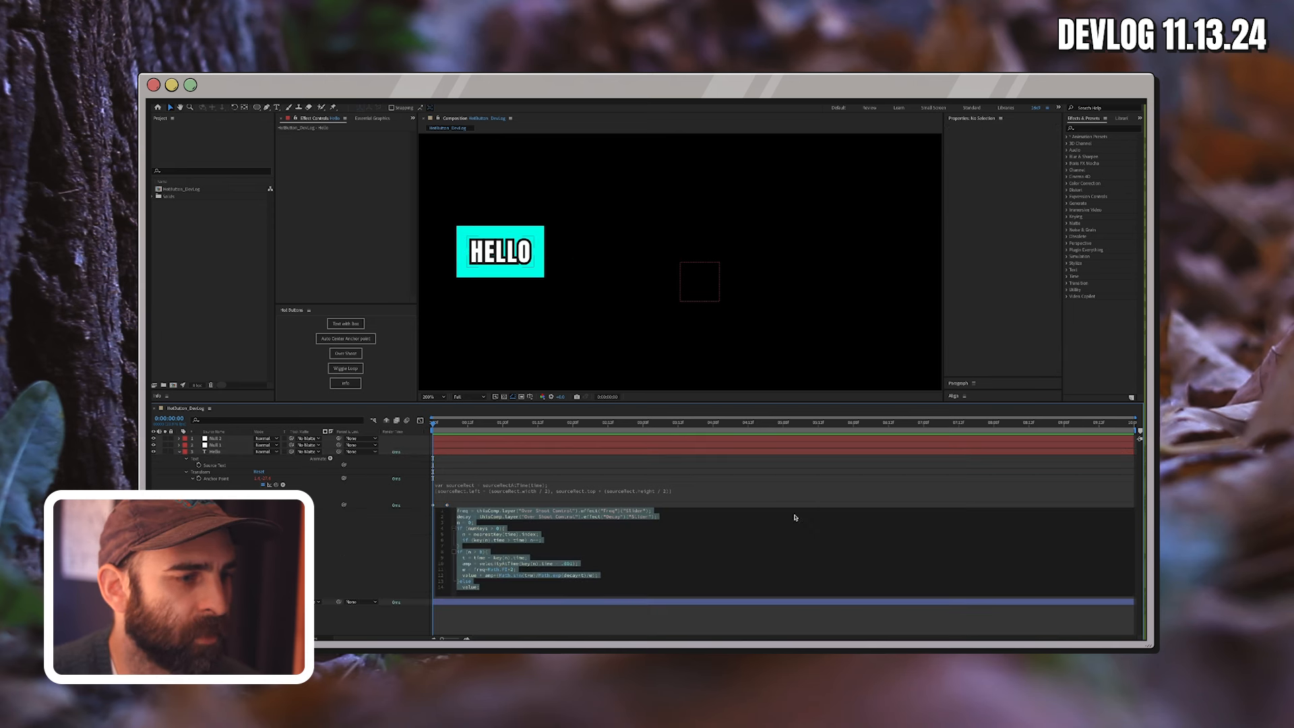
left_click(179, 452)
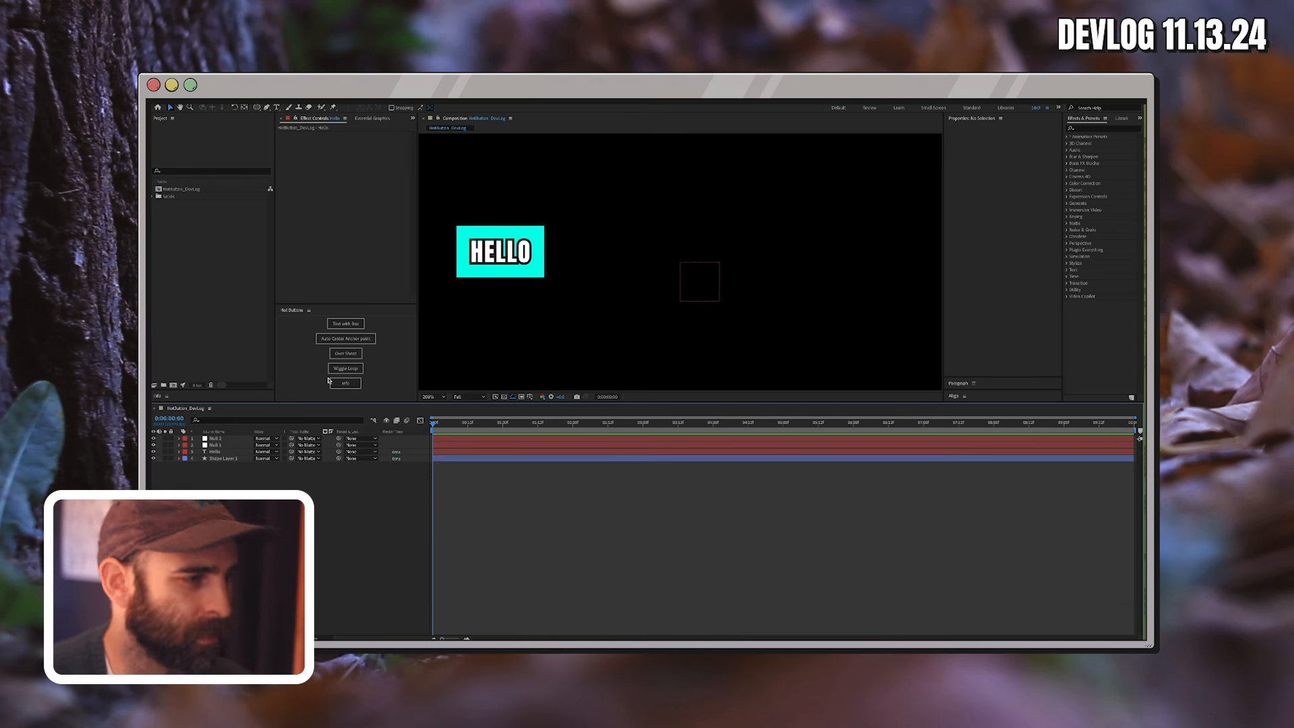
Add the expression wiggle(2,2) to the HELLO layer's Scale property and preview the result.
left_click(237, 452)
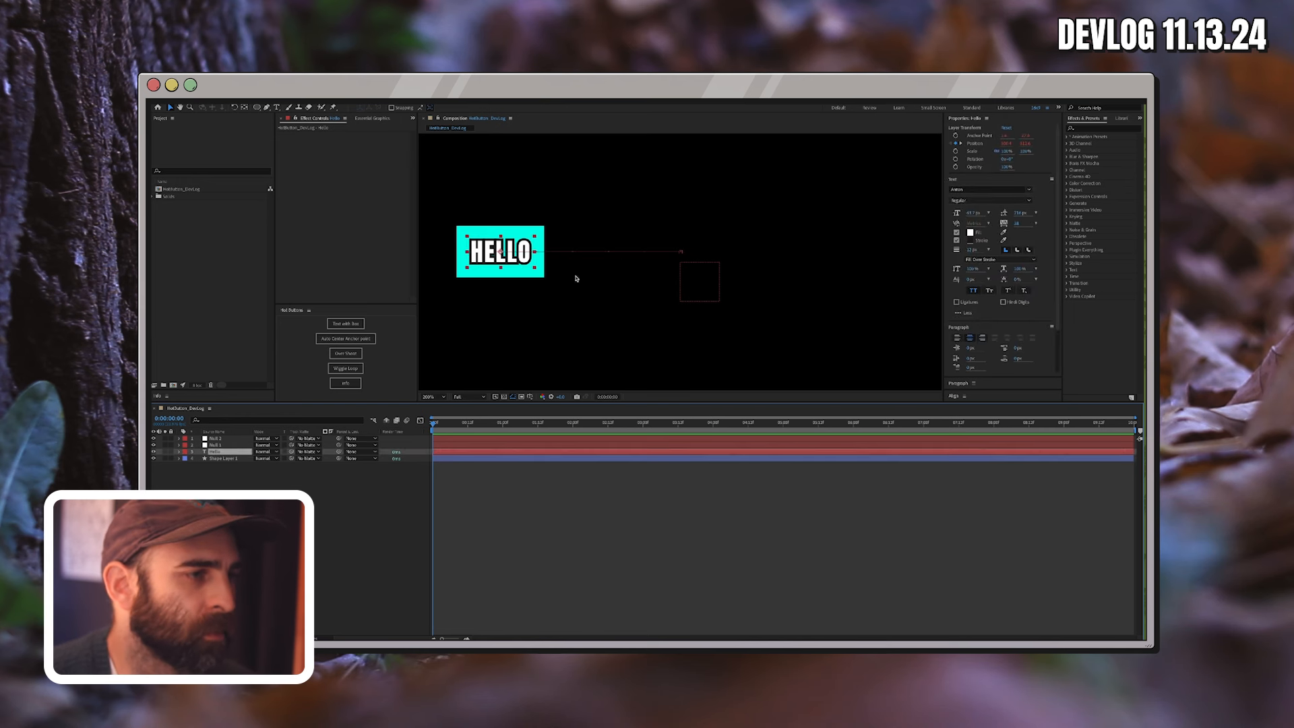
left_click(234, 512)
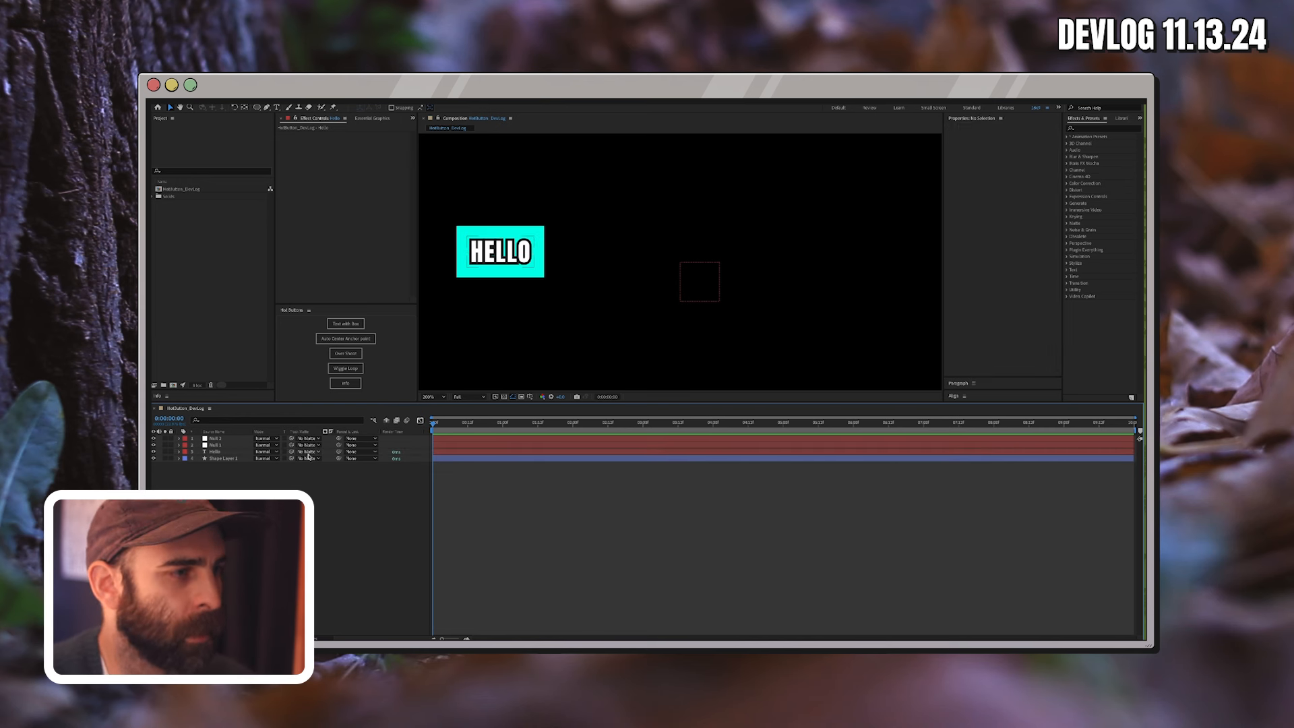
left_click(224, 451)
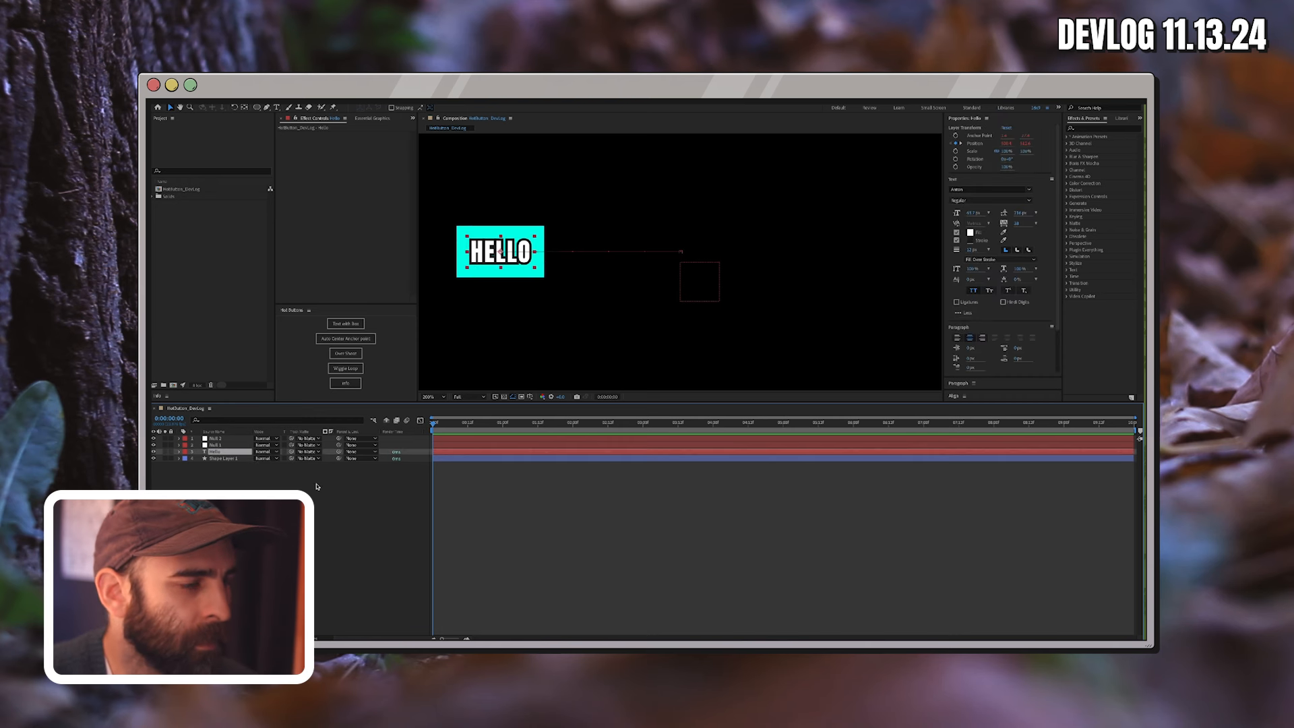
key("s")
left_click(211, 459)
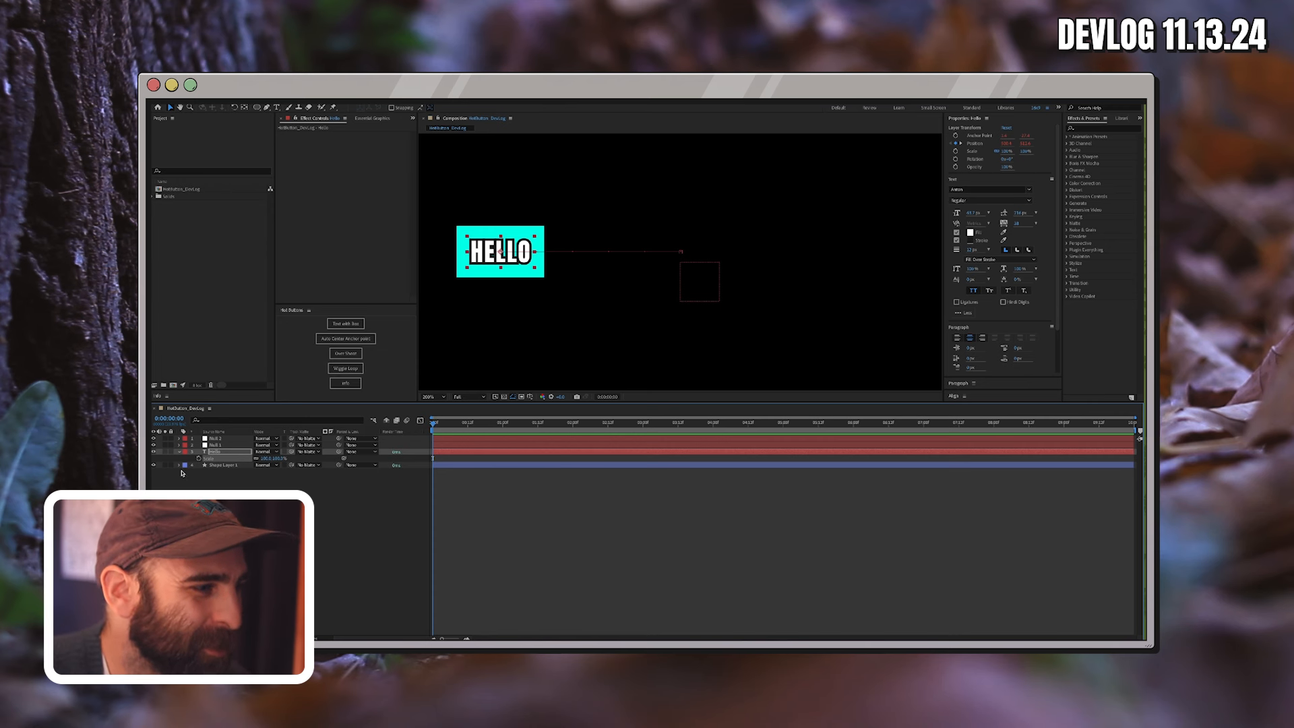
left_click(199, 458, "alt")
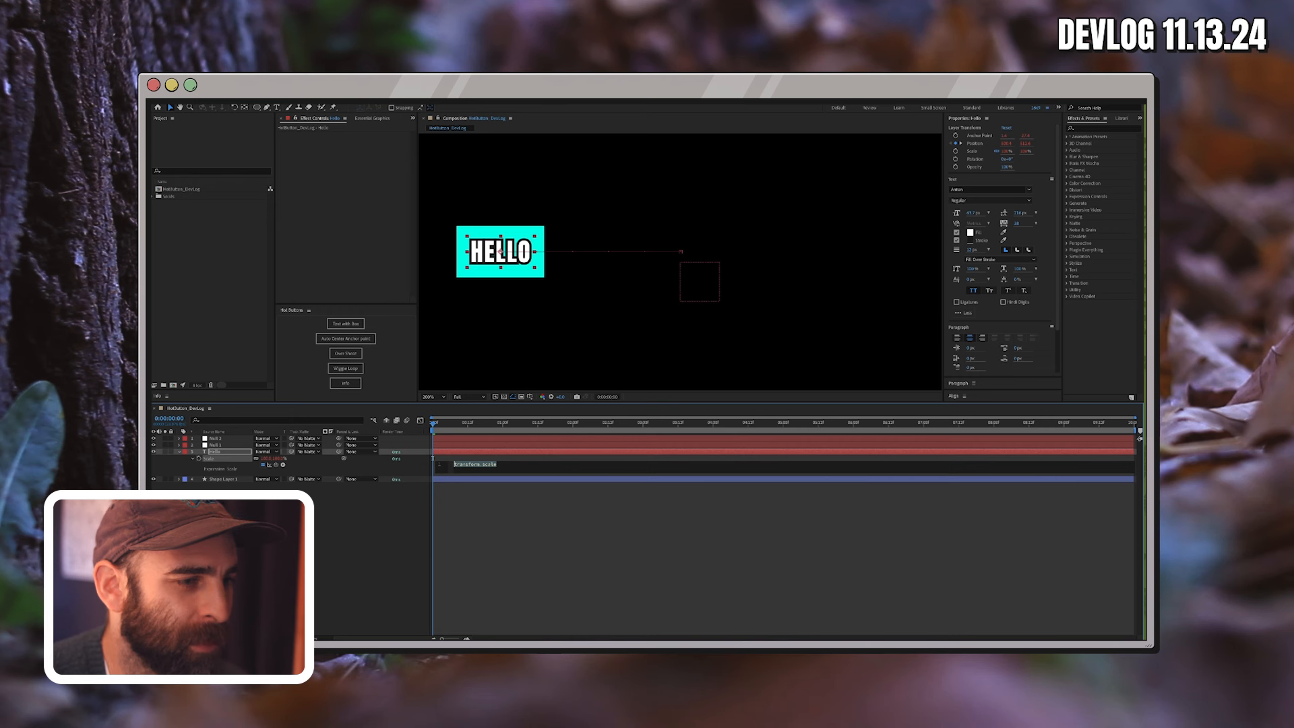
type("wiggle()")
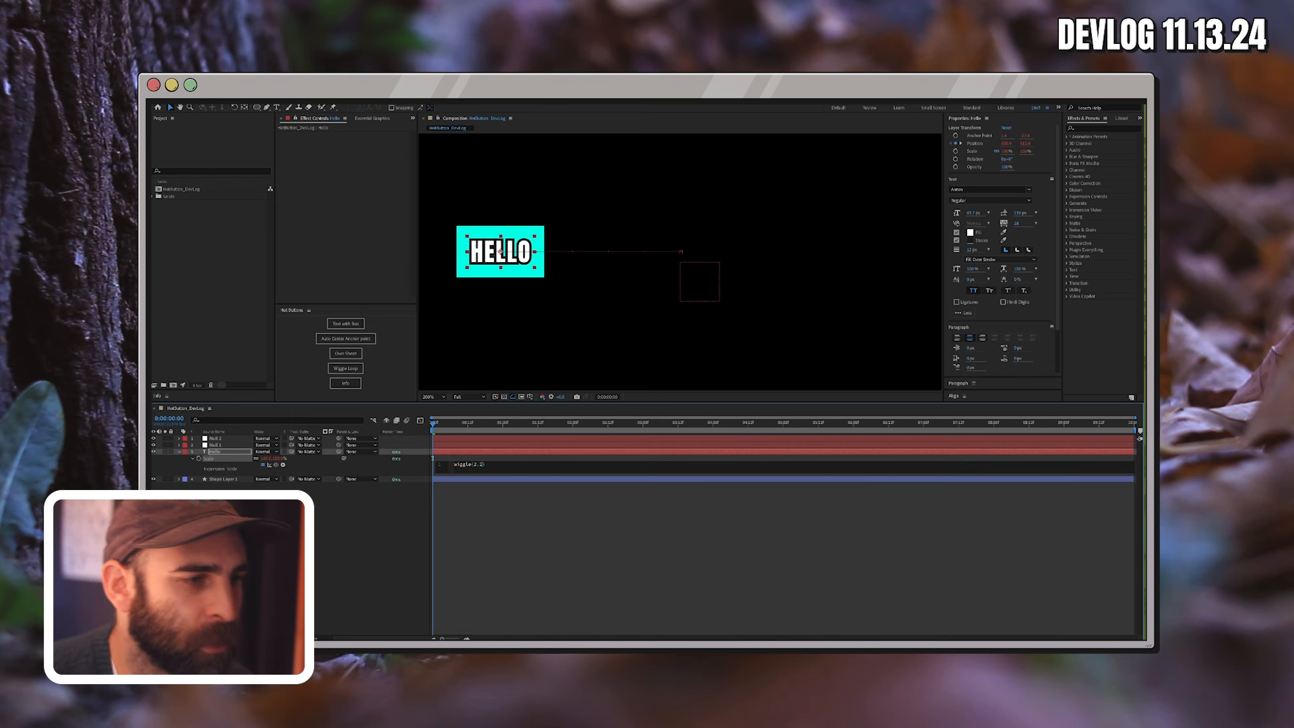
left_click(344, 532)
key("space")
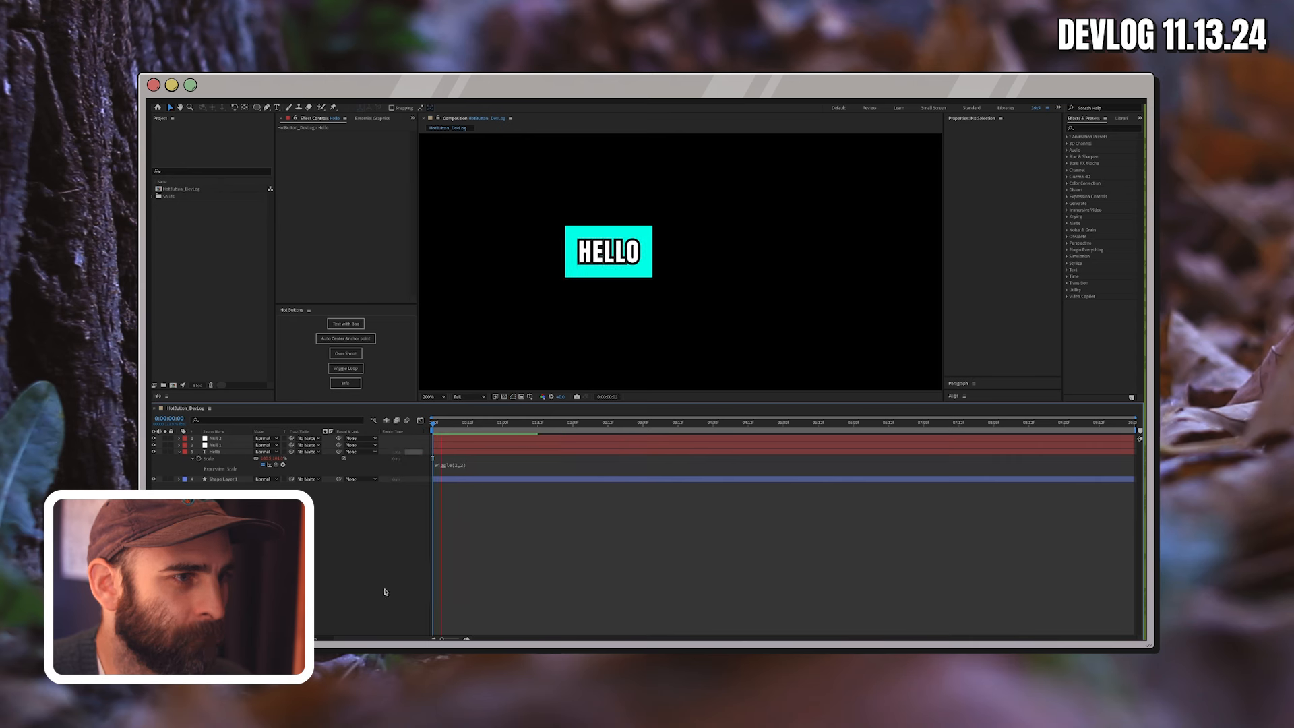
key("space")
Remove the HELLO layer's position keyframes, collapse its properties, and preview the composition from the start.
left_click(222, 451)
key("p")
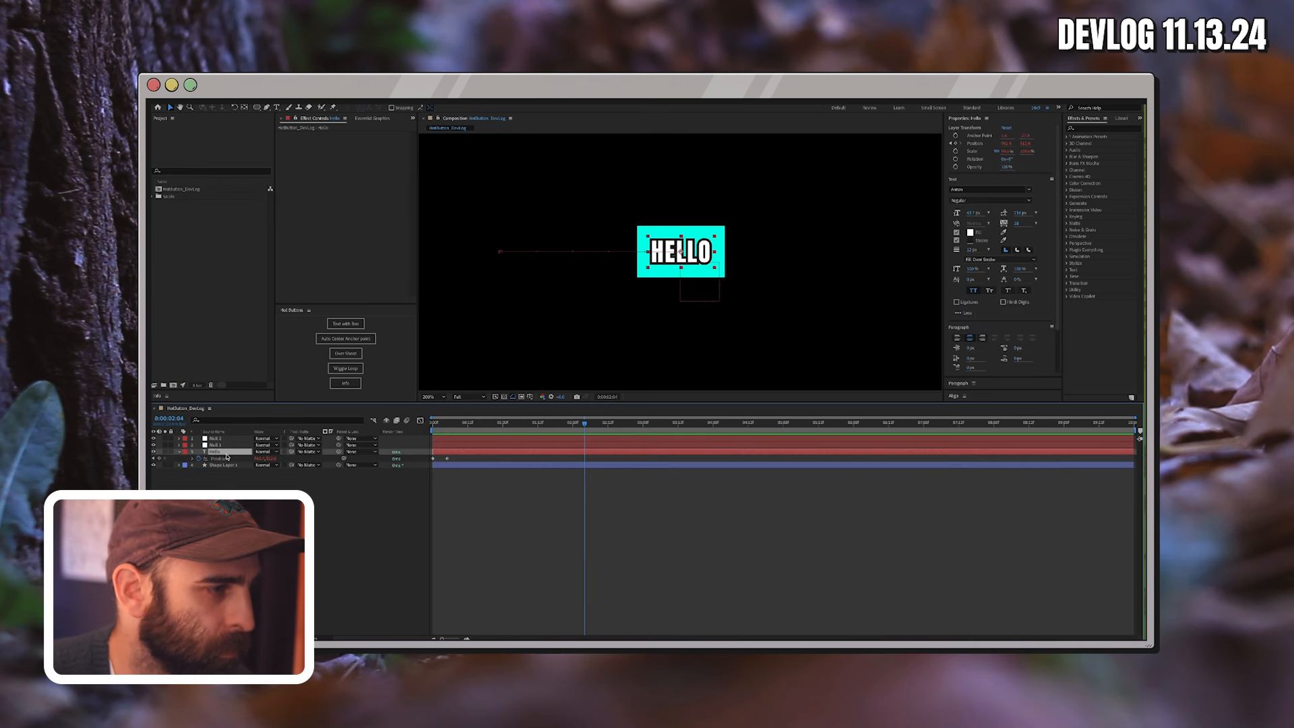
left_click(193, 458)
left_click(199, 459)
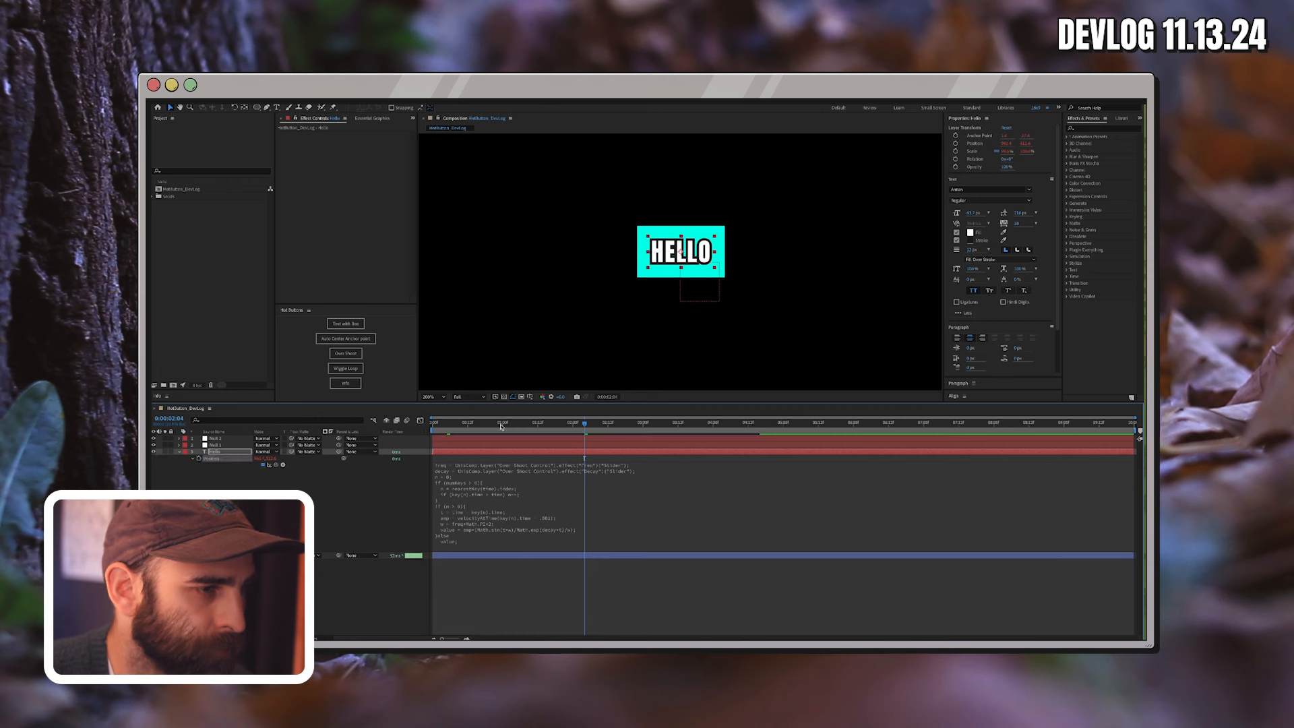
left_click(180, 452)
key("Home")
key("space")
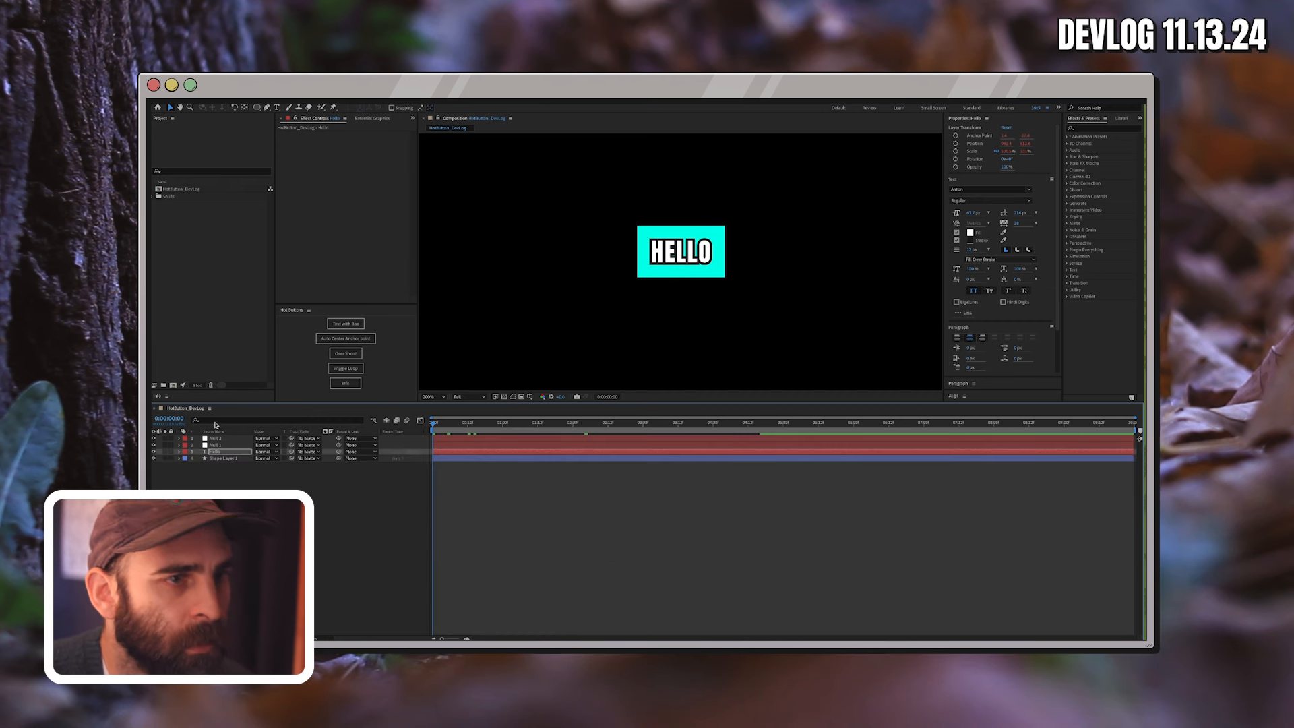
key("space")
Add the expression wiggle(200,2) to the HELLO layer's Scale property and preview the composition from the start.
key("s")
left_click(197, 458, "alt")
left_click(446, 471)
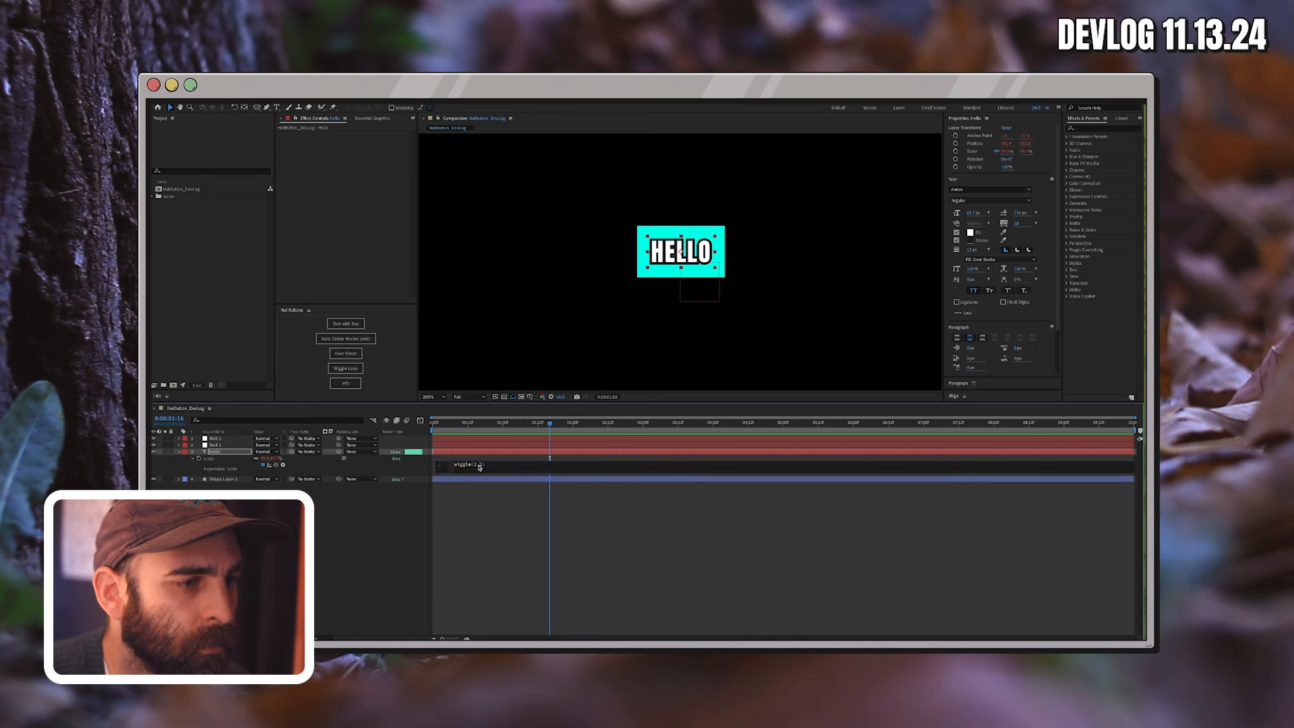
left_click(477, 465)
type("00")
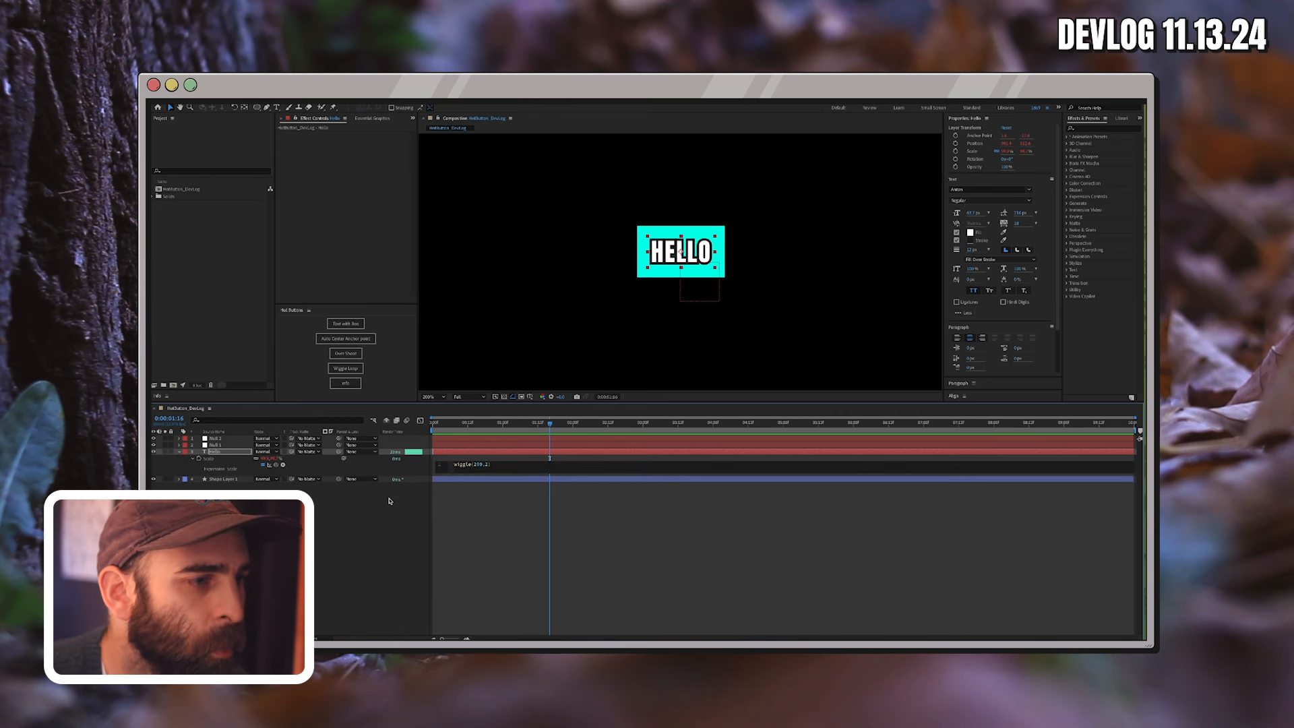
left_click(415, 495)
left_click_drag(549, 424, 201, 432)
key("space")
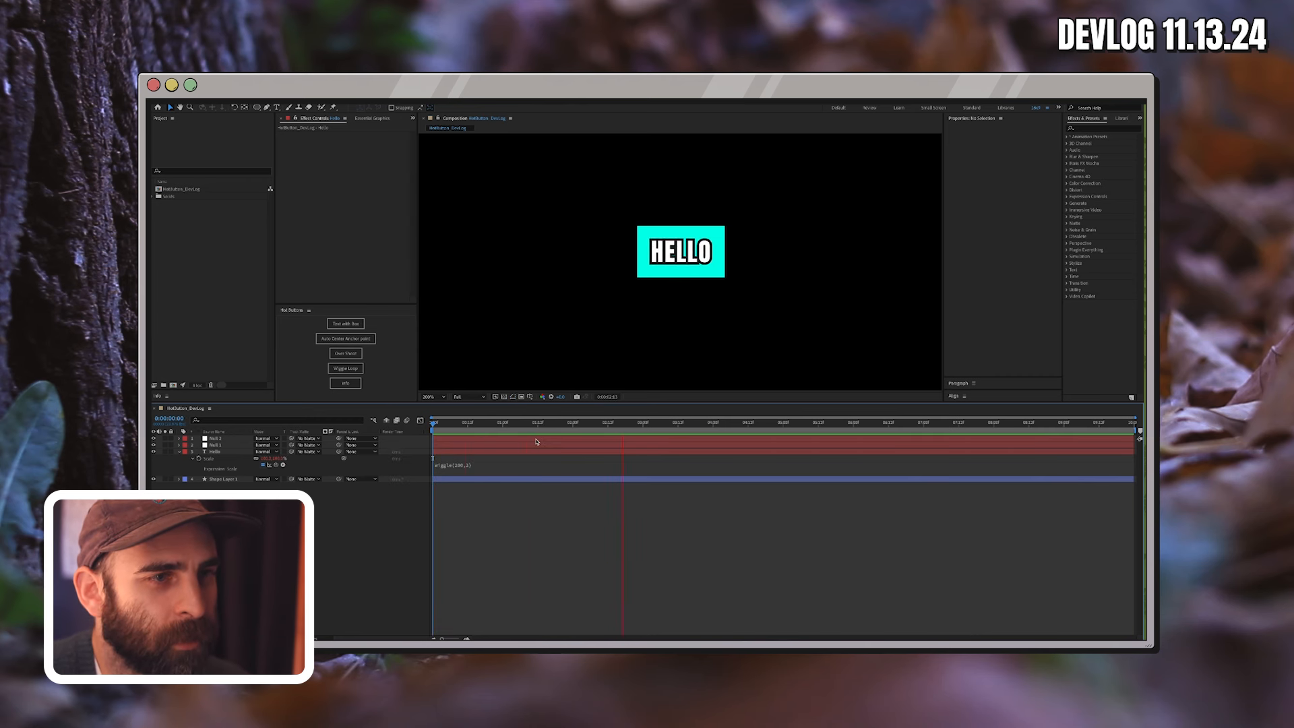
Change the HELLO layer's Scale expression to wiggle(2,200) and preview the result.
left_click(505, 423)
left_click(476, 464)
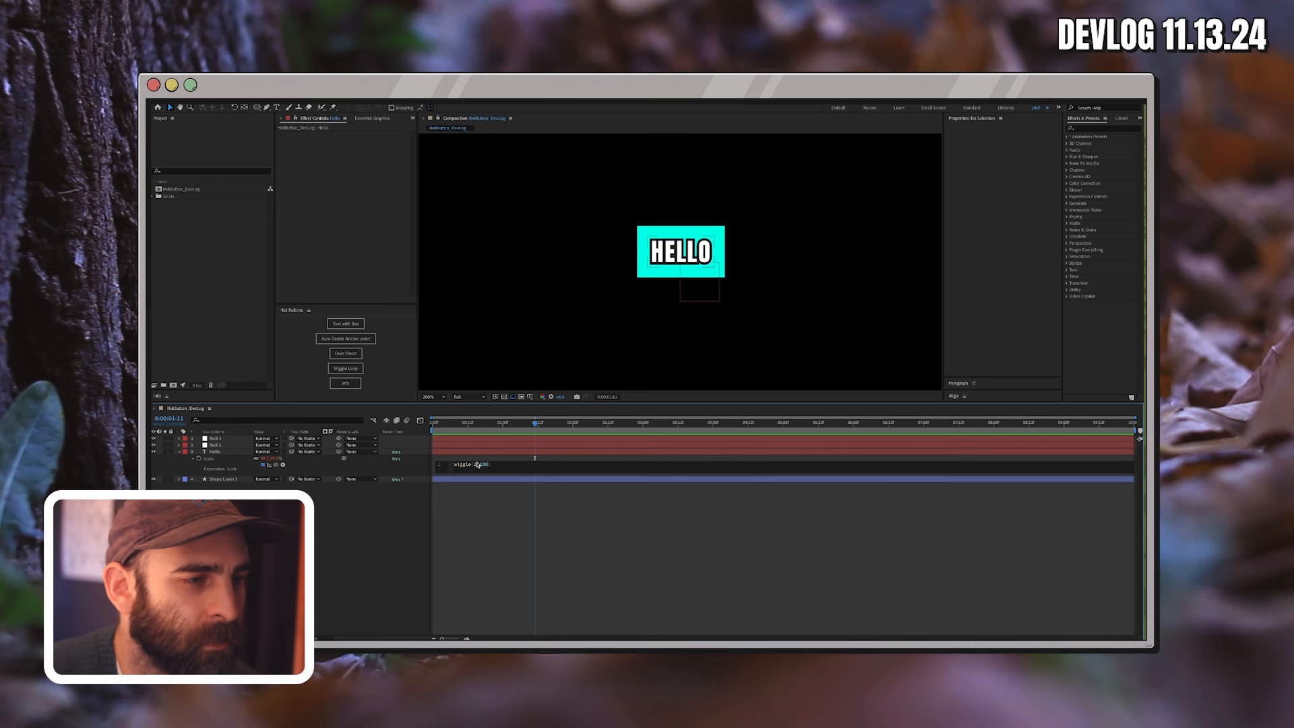
left_click(367, 520)
key("space")
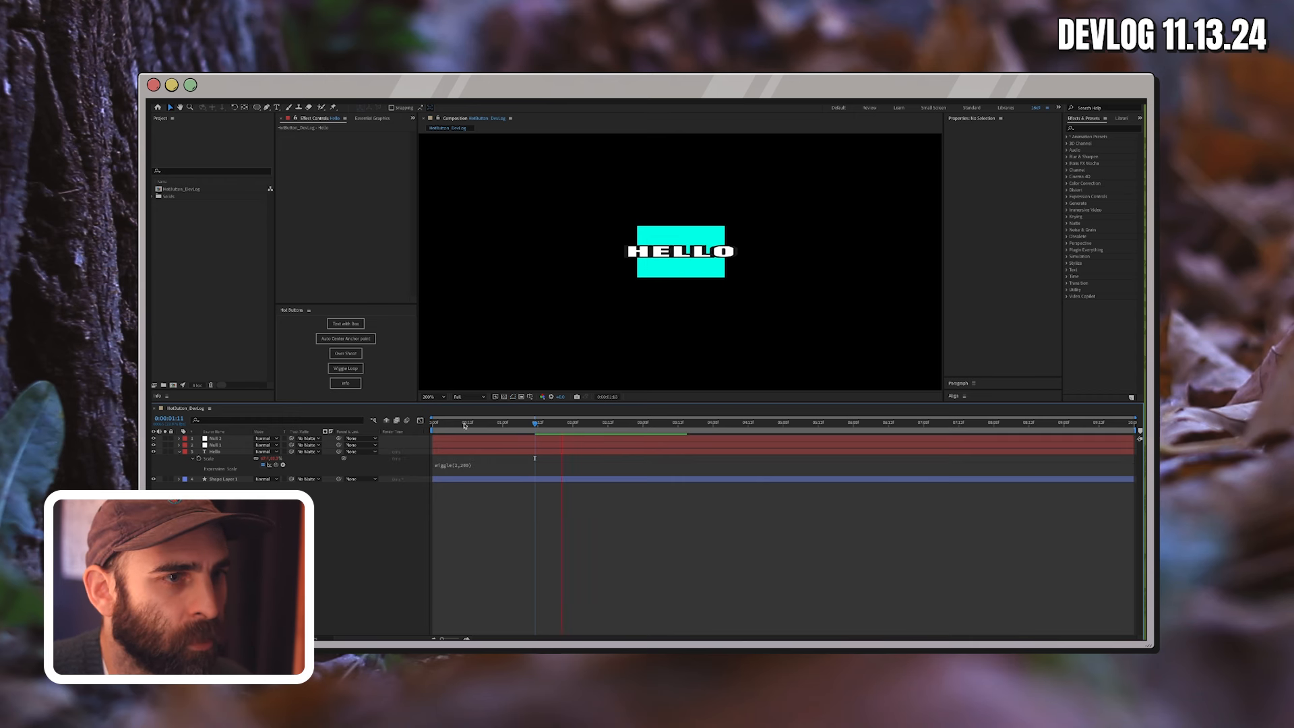
Preview the wiggle from about 0:00:09:09 to check how it carries over when the composition repeats.
left_click(1088, 425)
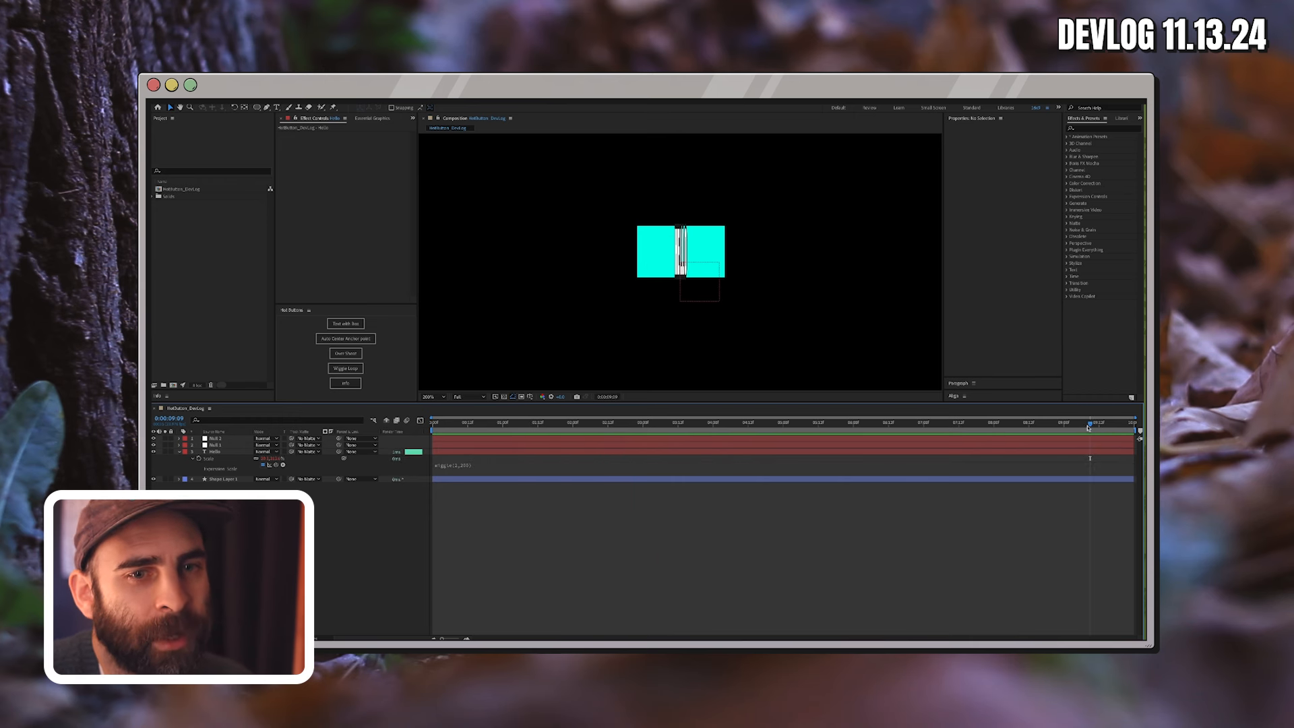
key("space")
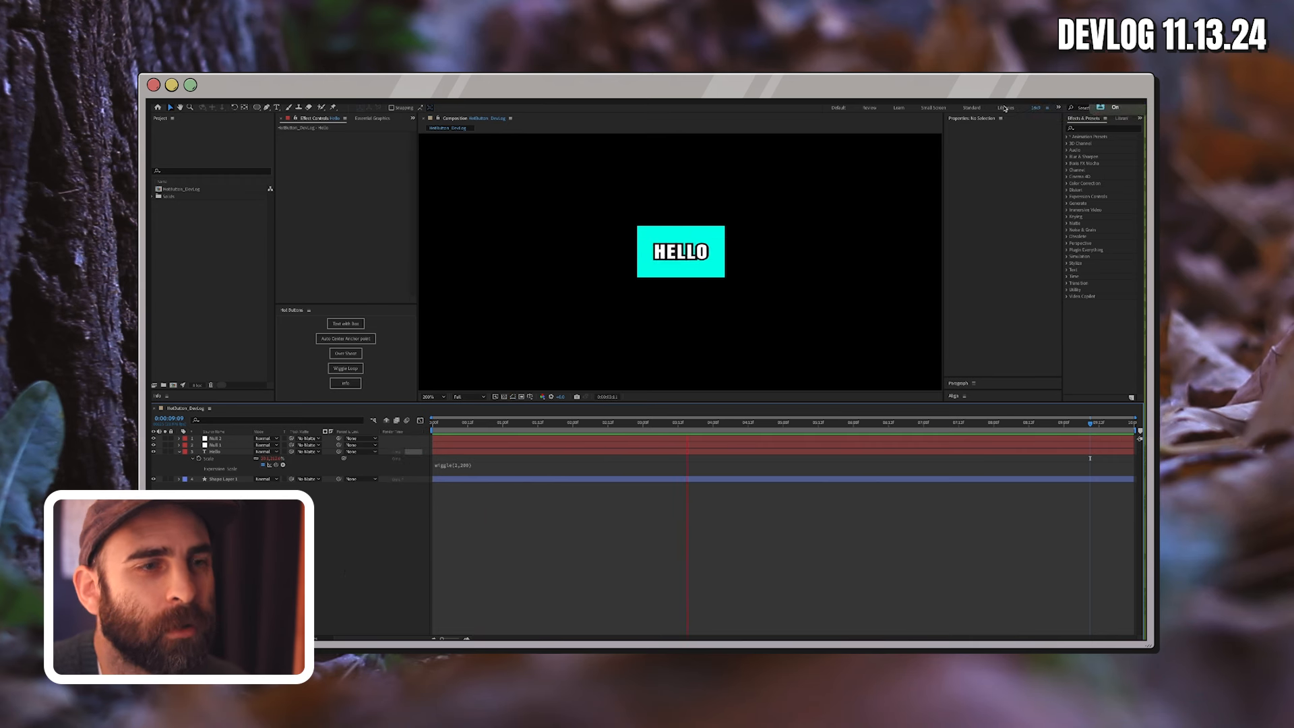
key("space")
left_click(1090, 425)
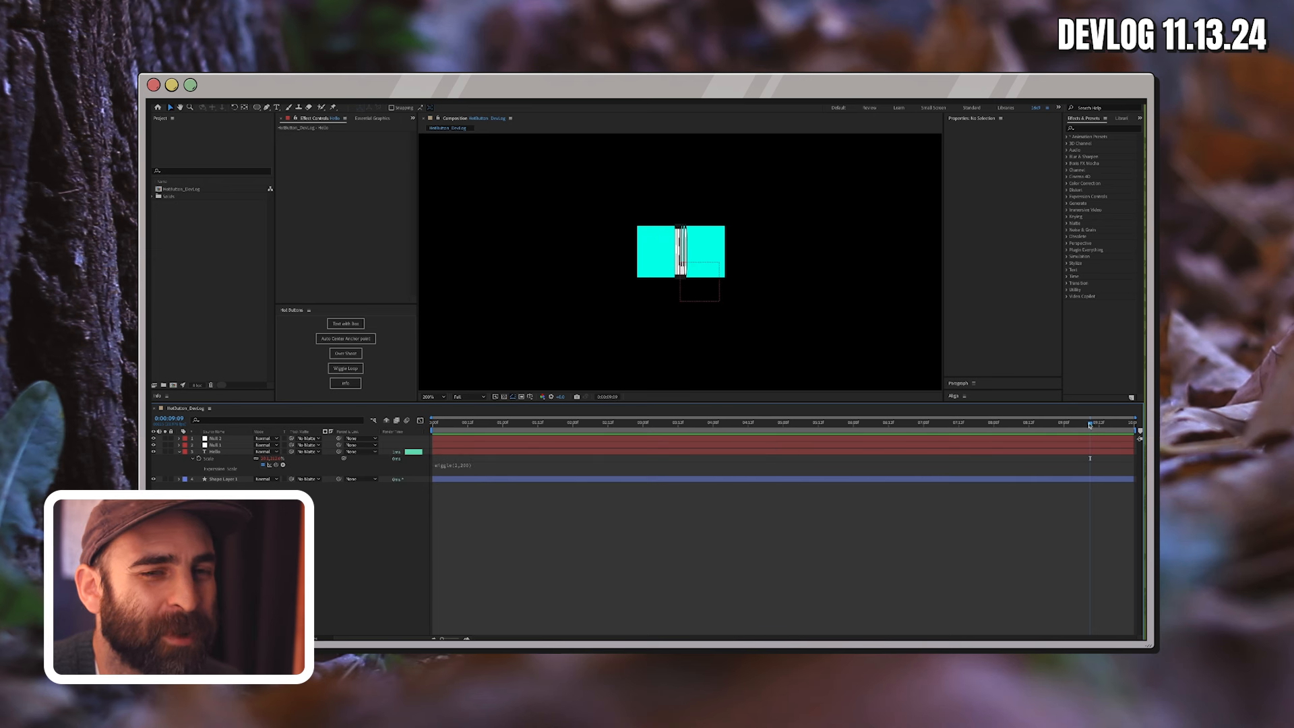
key("space")
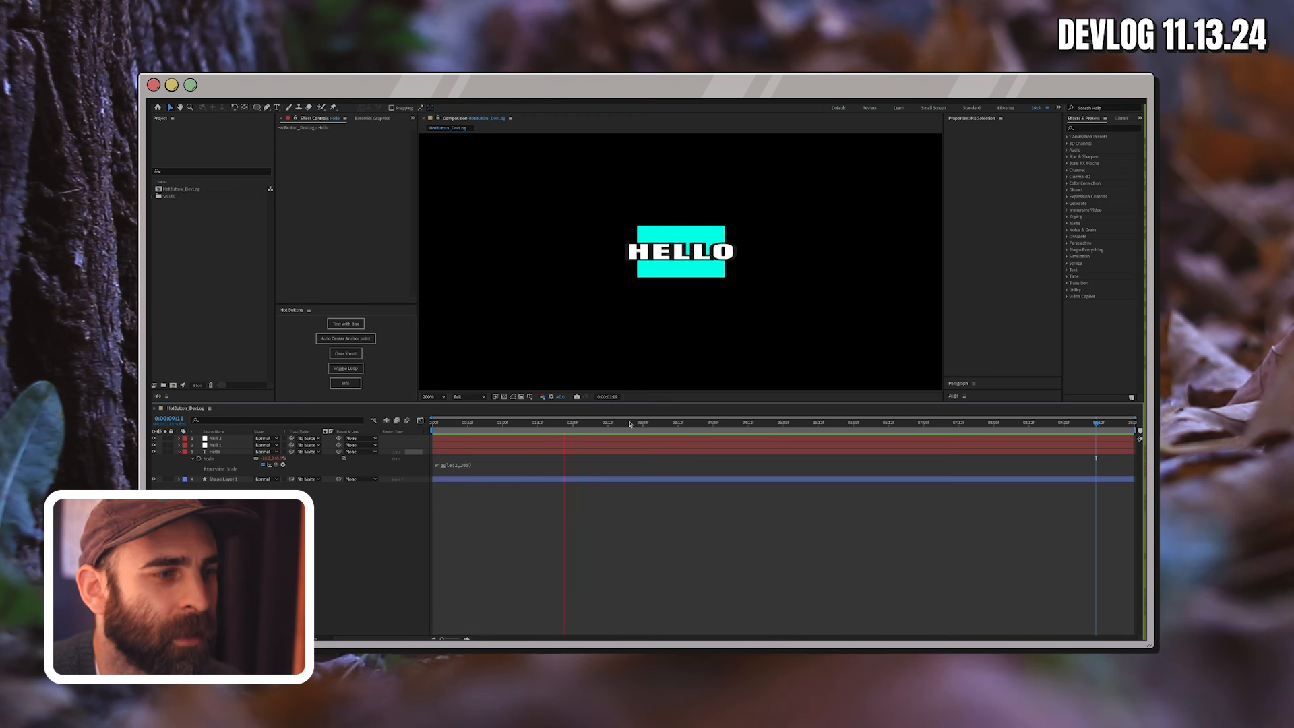
Stop the preview and delete the wiggle expression from the HELLO layer's Scale property.
key("space")
left_click(495, 469)
key("BackSpace")
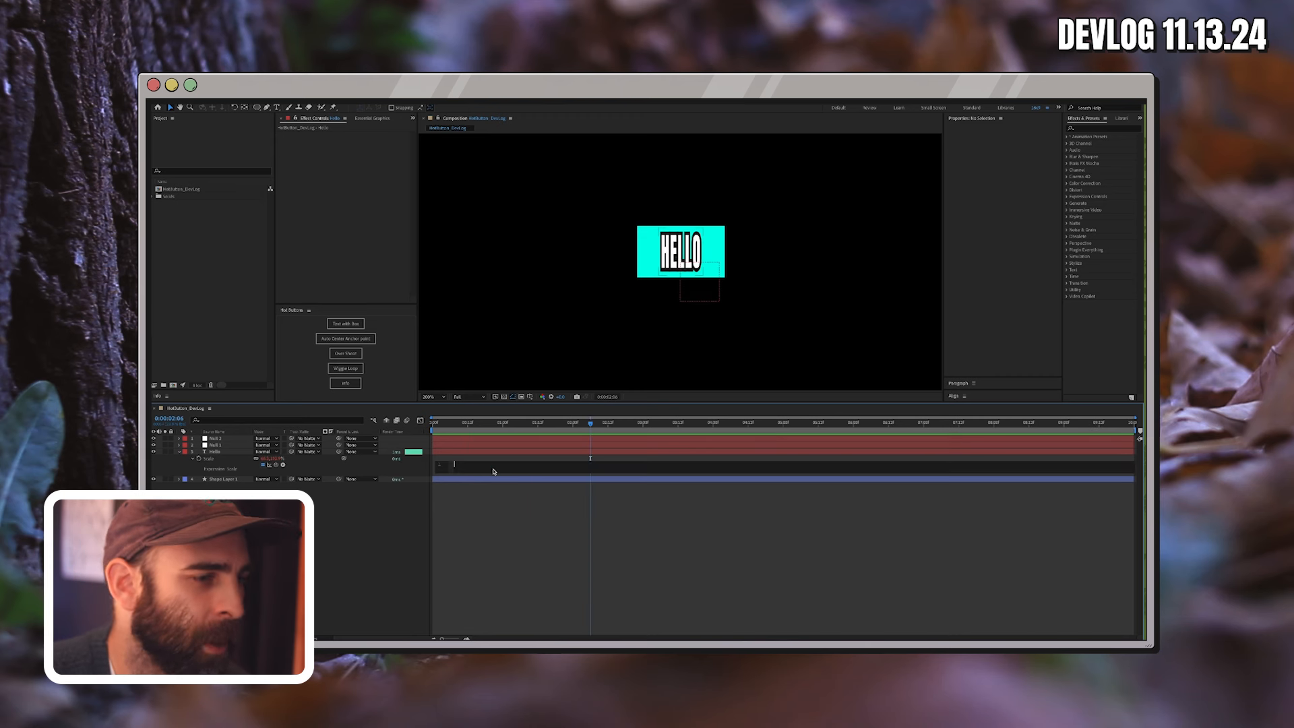
left_click(591, 458)
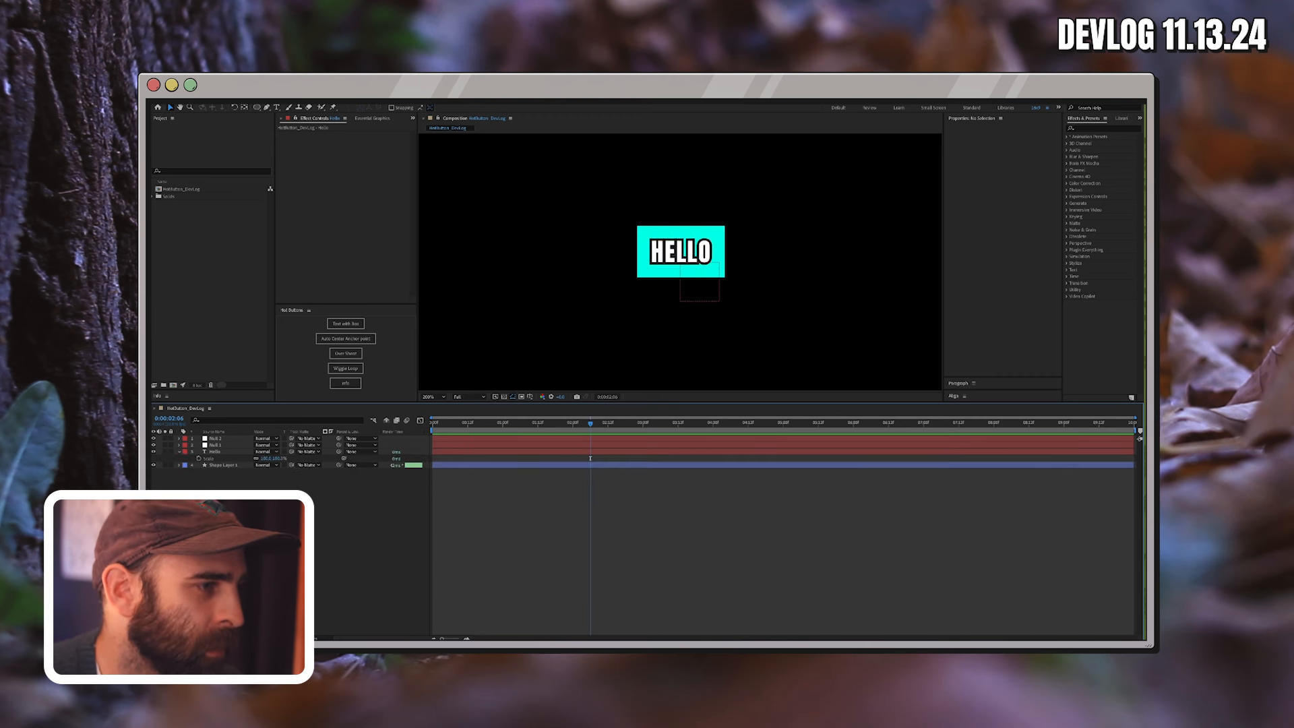
Apply the custom Wiggle Loop script to the HELLO layer's Scale property.
left_click(215, 452)
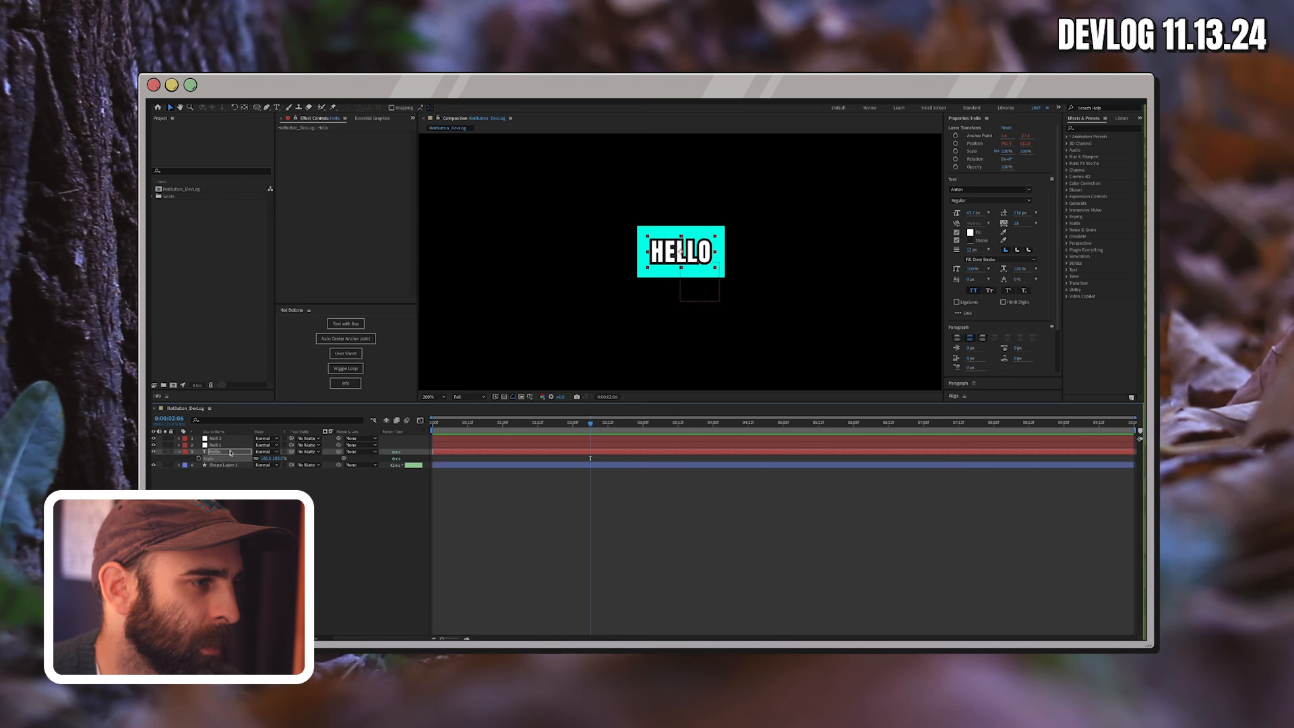
left_click(353, 370)
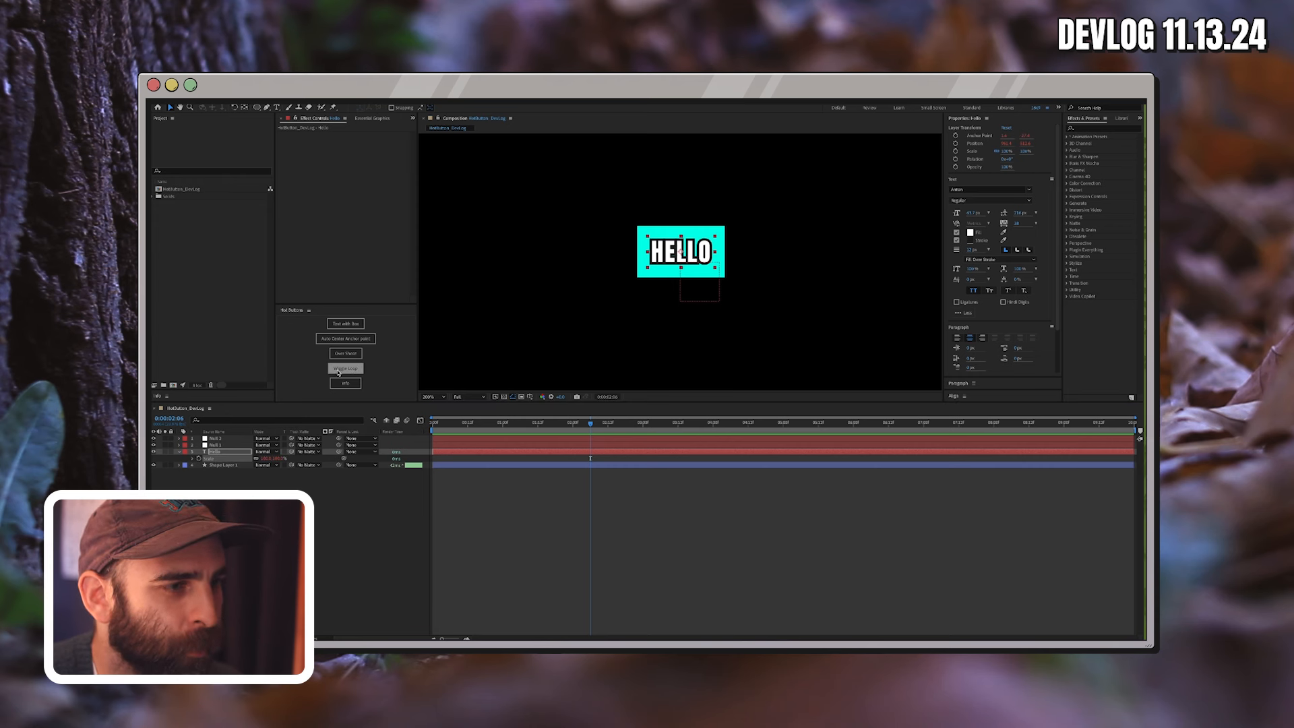
key("Return")
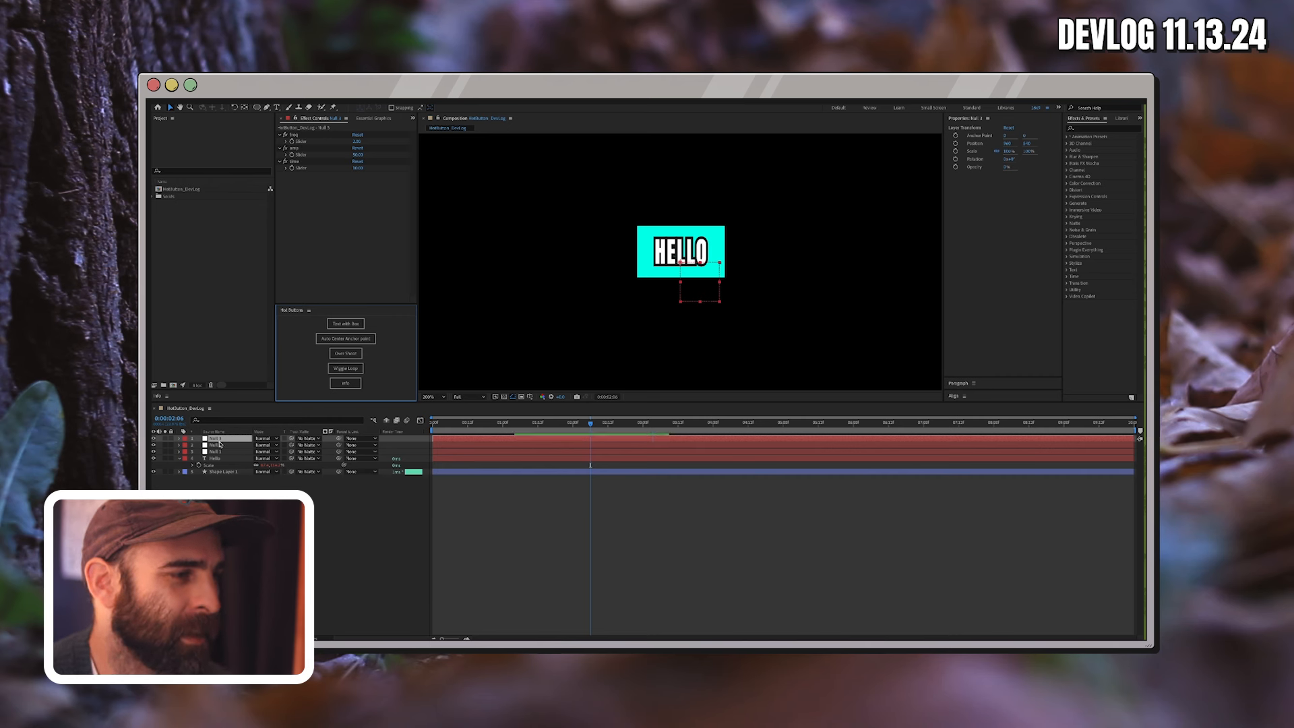
Examine the new null's amplitude and loop time sliders, preview the looping wiggle, and return to 0:00:02:00.
left_click(310, 149)
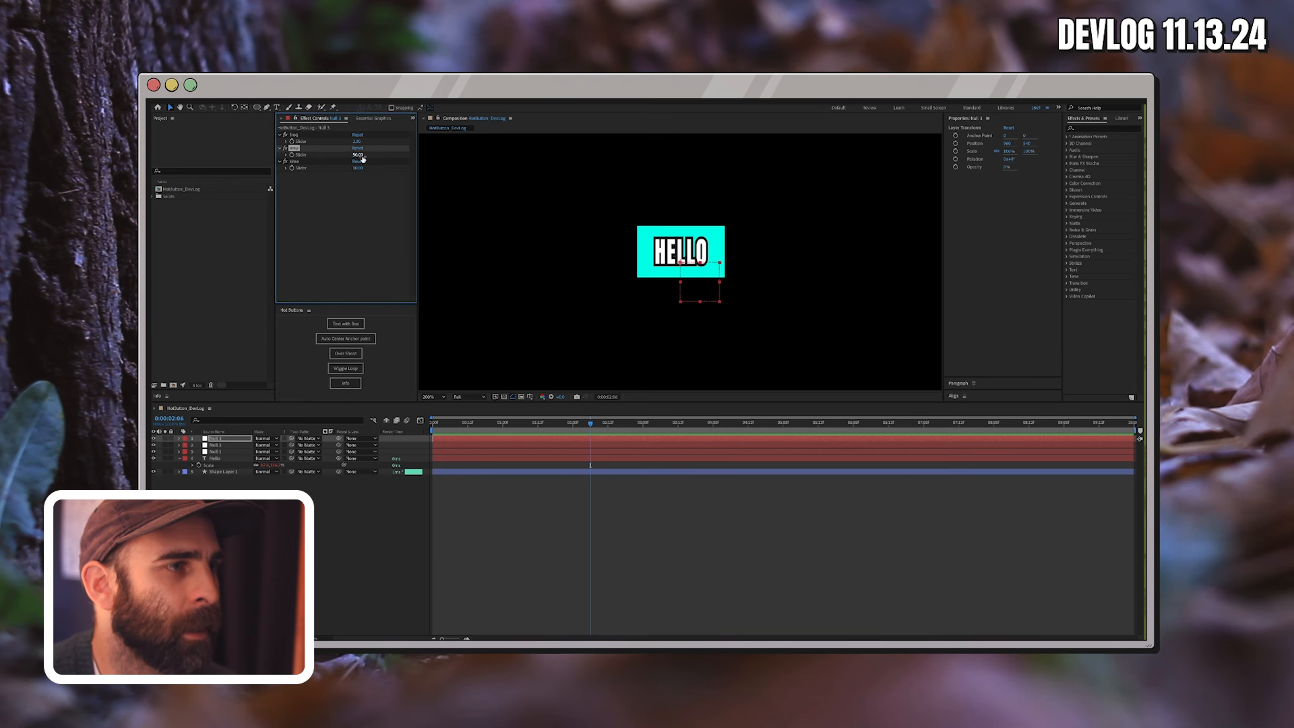
left_click(290, 163)
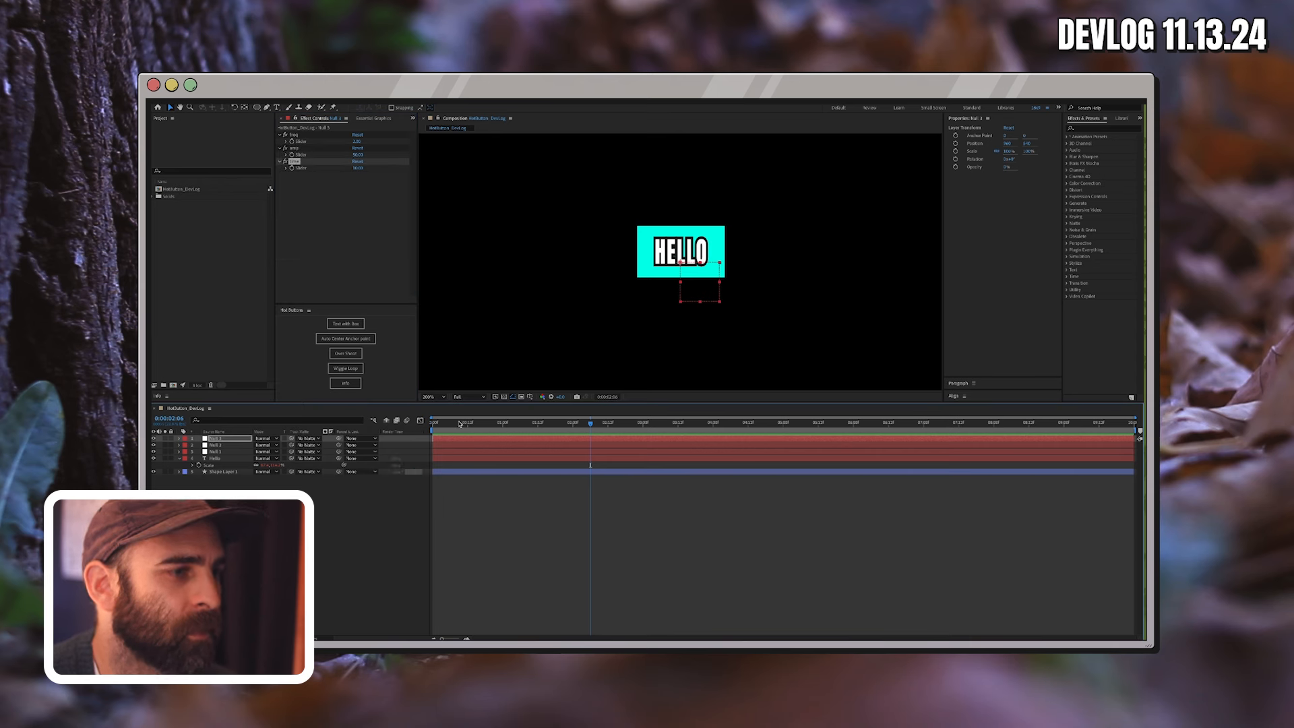
key("space")
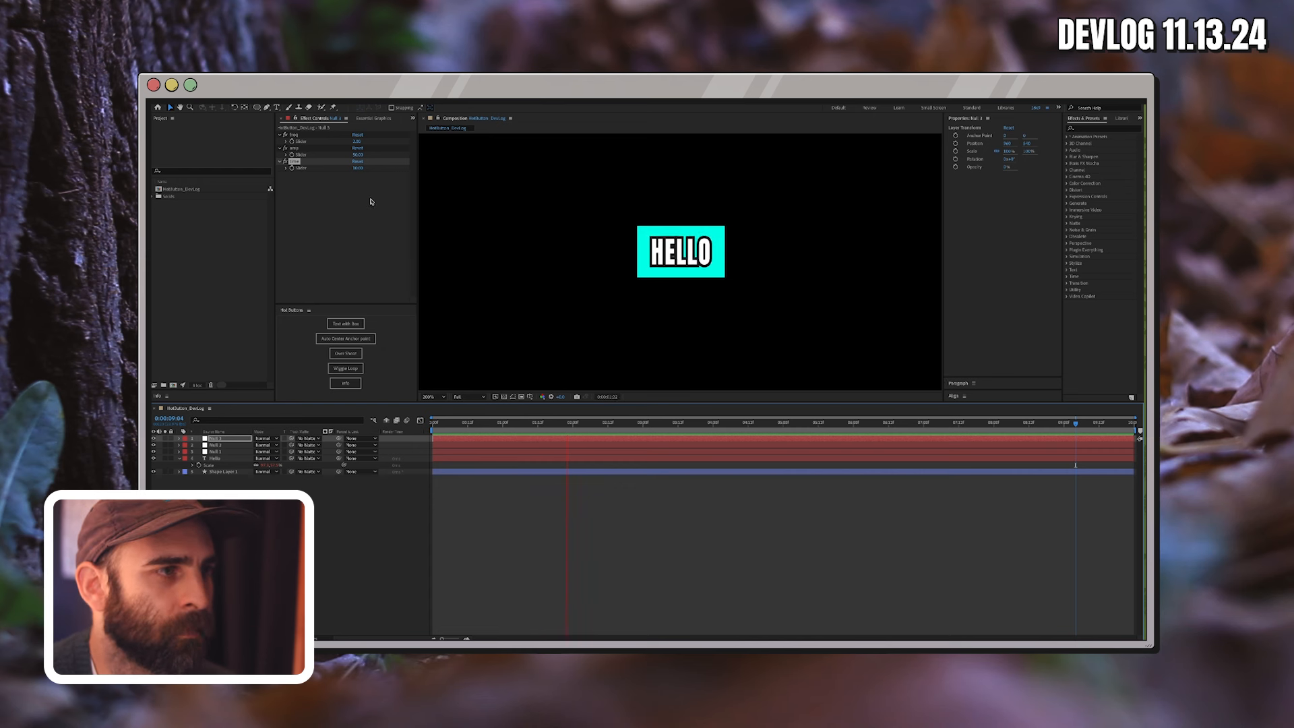
key("space")
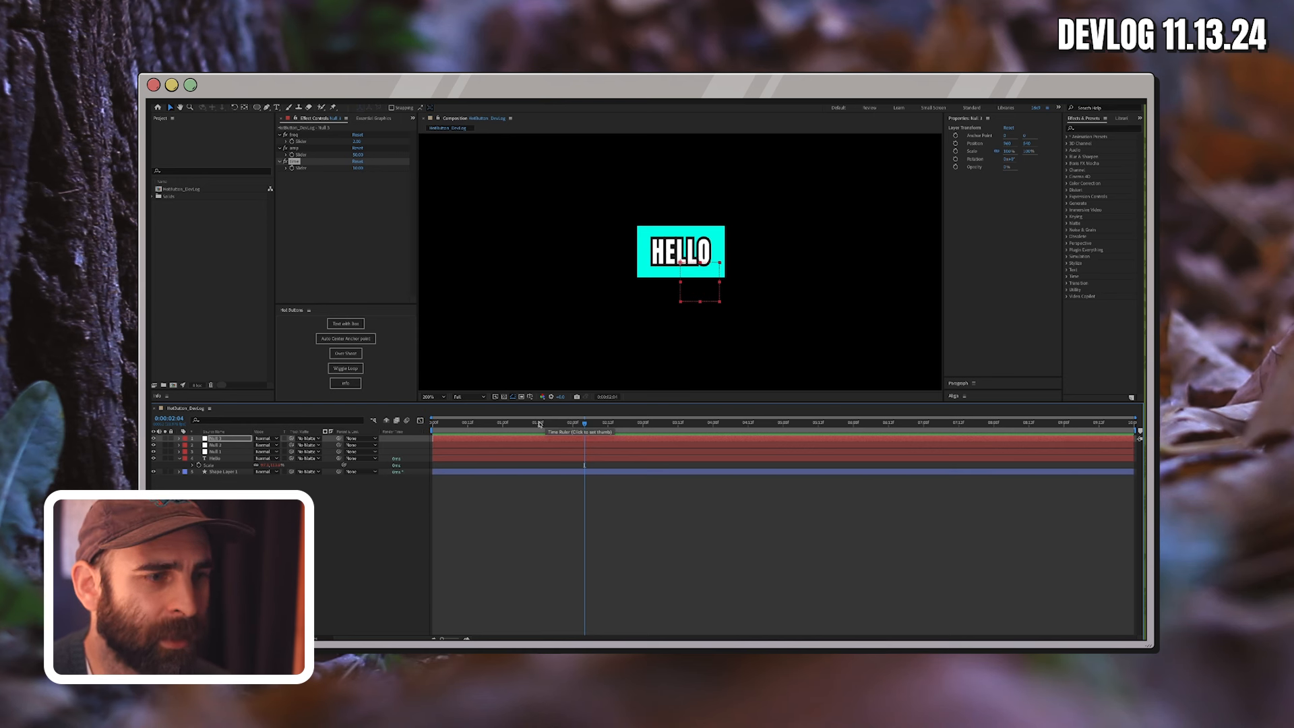
left_click(574, 429)
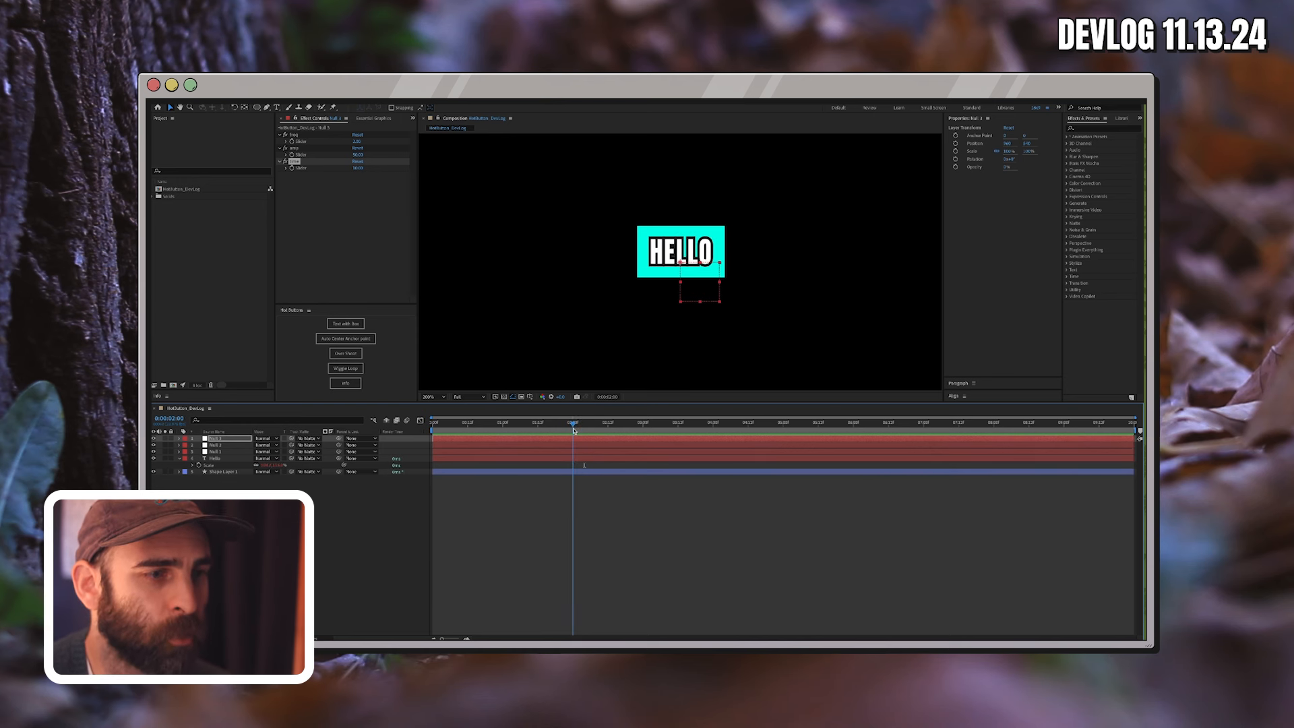
Set the wiggle null's loop time slider to 2 and preview the animation.
left_click(360, 169)
type("2")
key("Return")
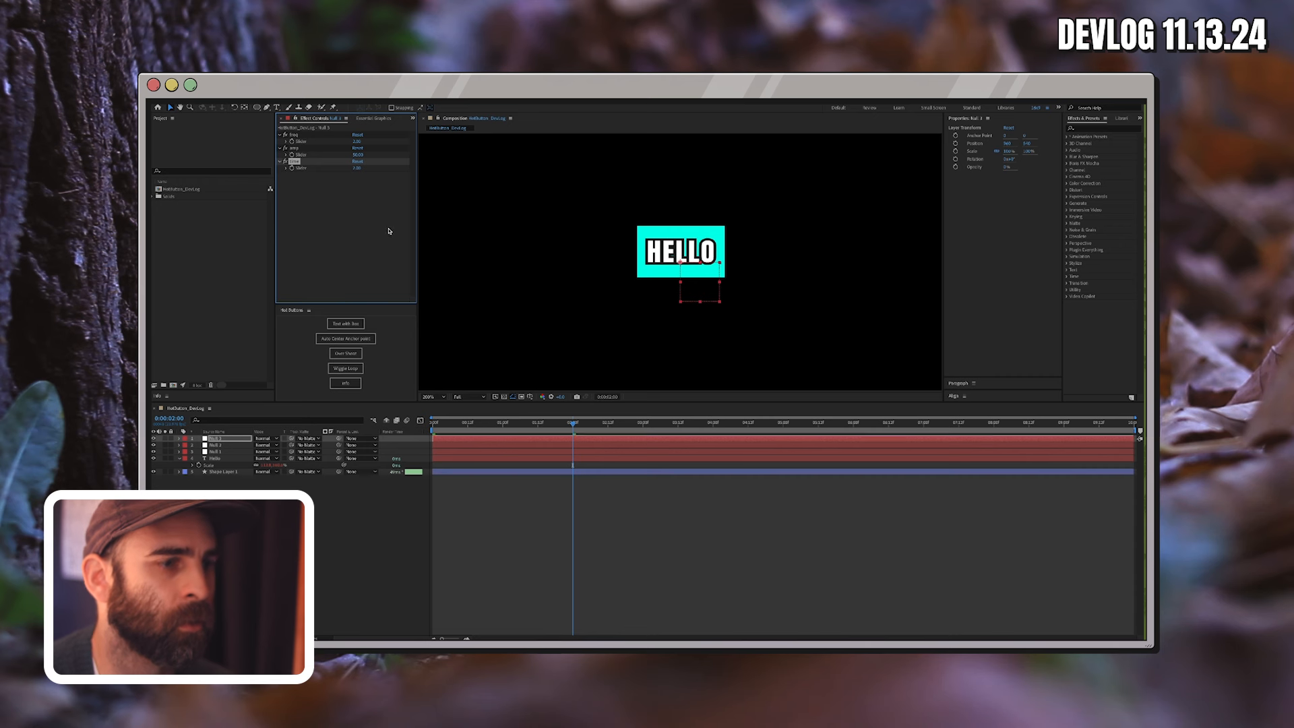
left_click(550, 424)
key("space")
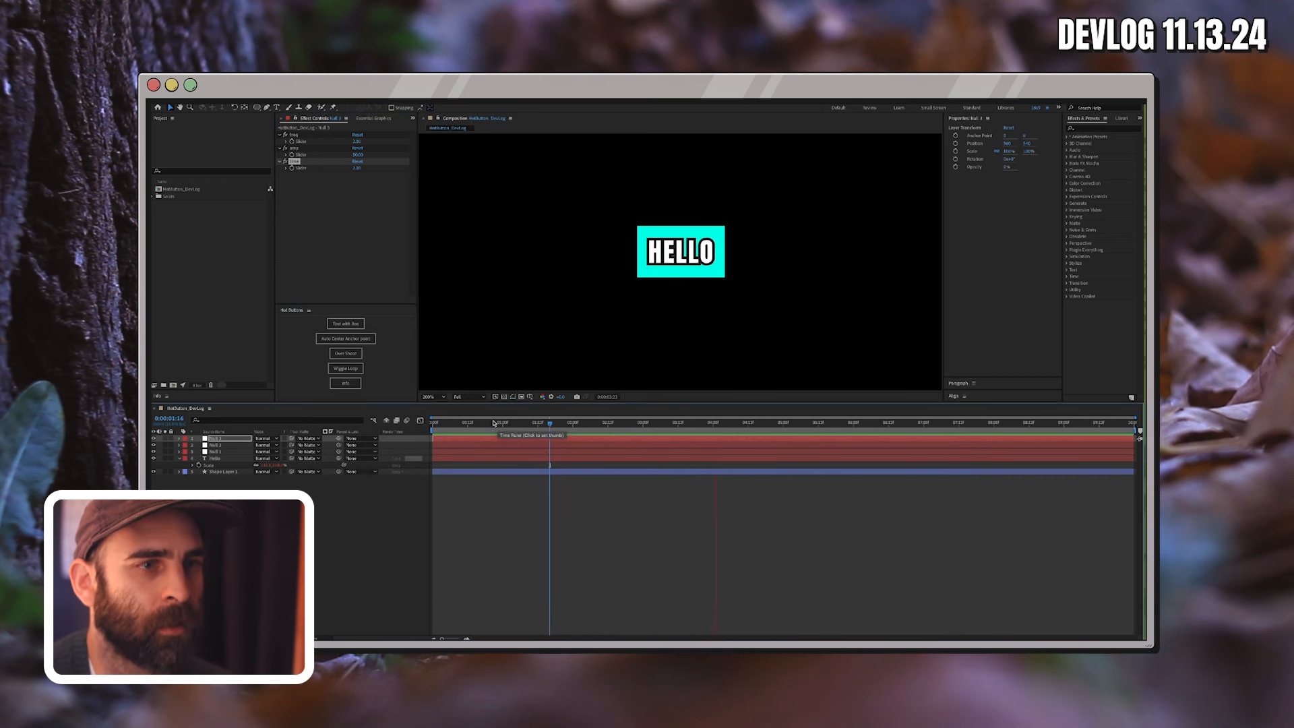
key("space")
Raise the wiggle null's frequency slider and preview the animation from the start.
left_click(356, 141)
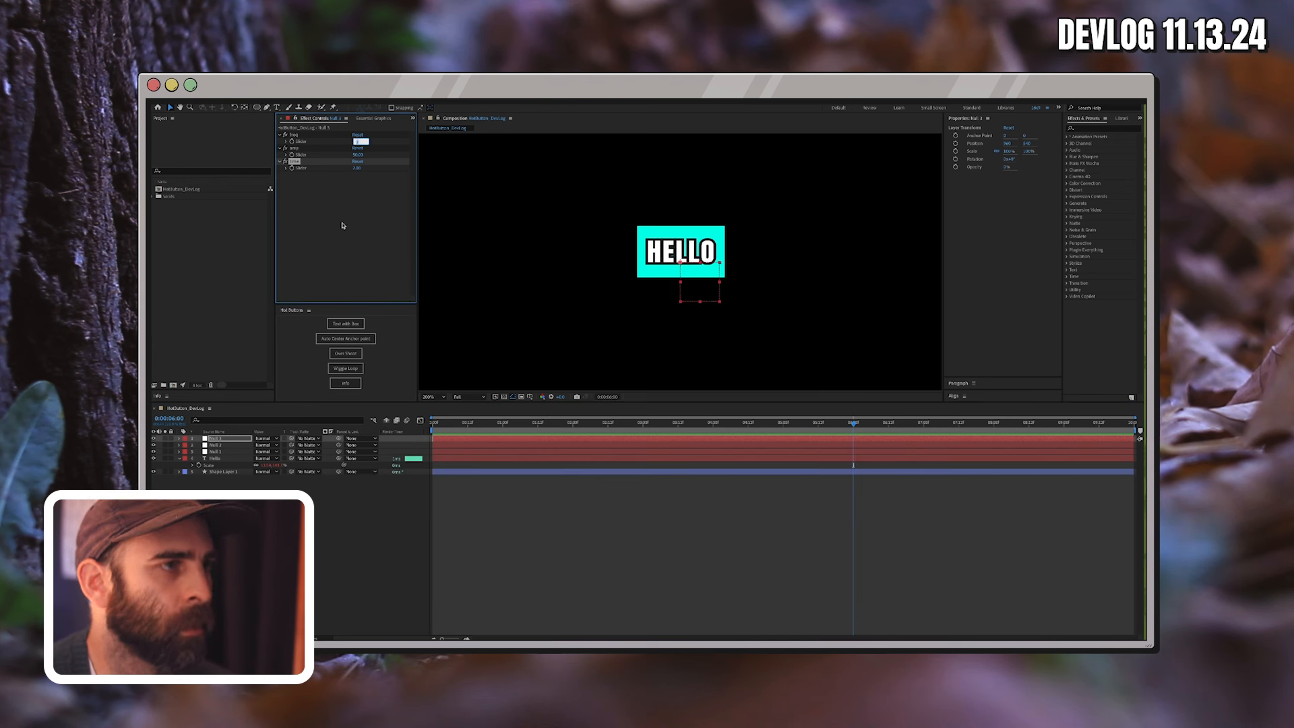
left_click(363, 517)
left_click_drag(504, 428, 386, 430)
key("space")
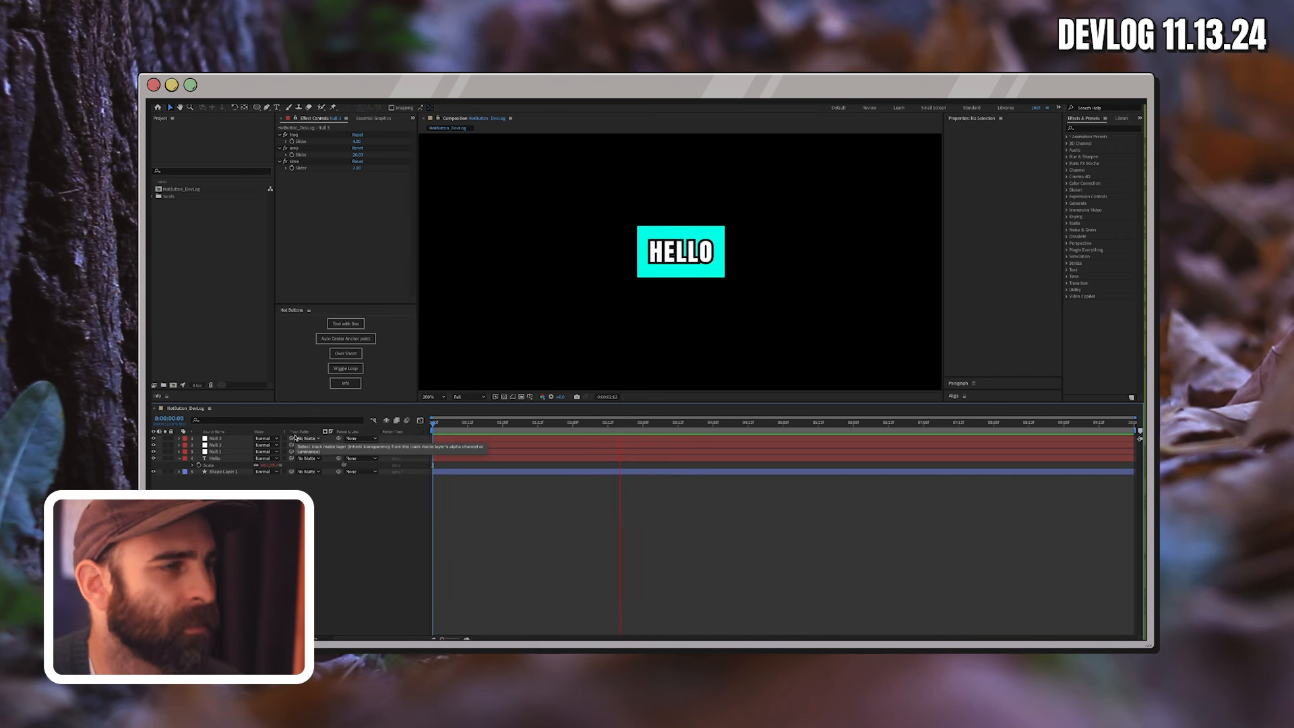
Raise the wiggle null's amplitude slider well above its current value and preview the stronger scaling.
key("space")
left_click(359, 155)
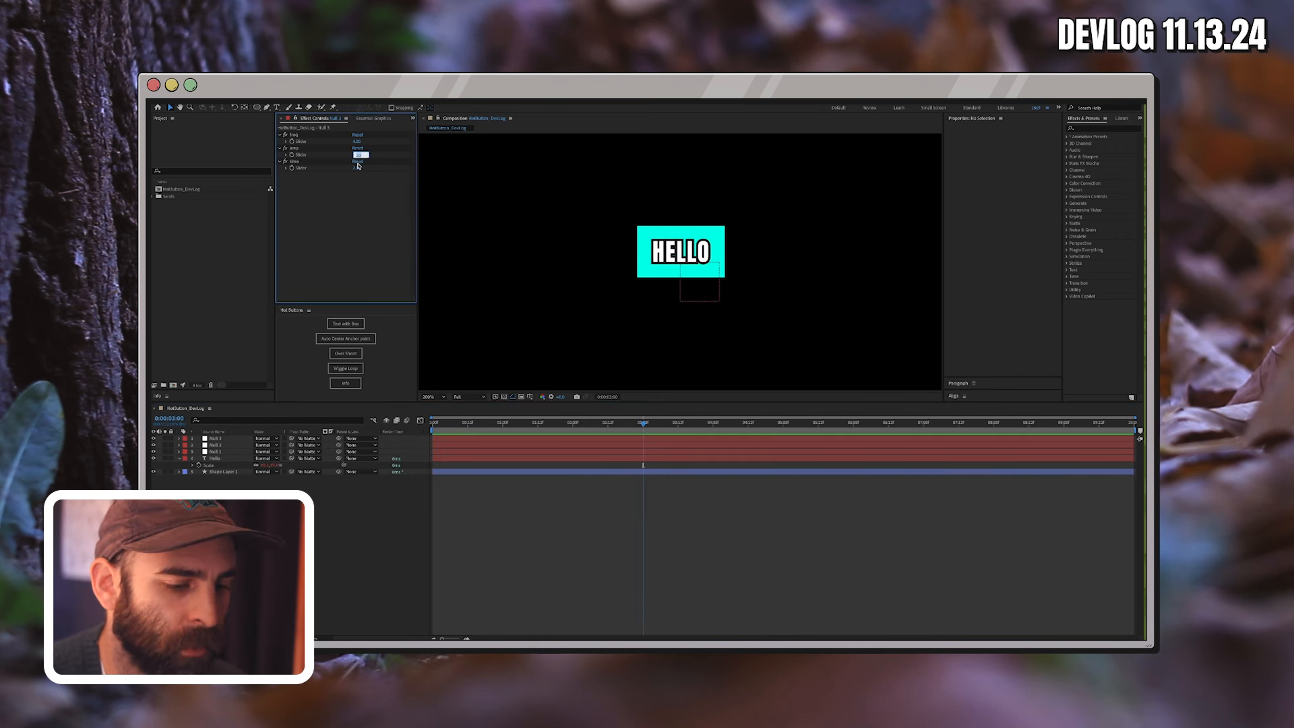
key("Return")
key("space")
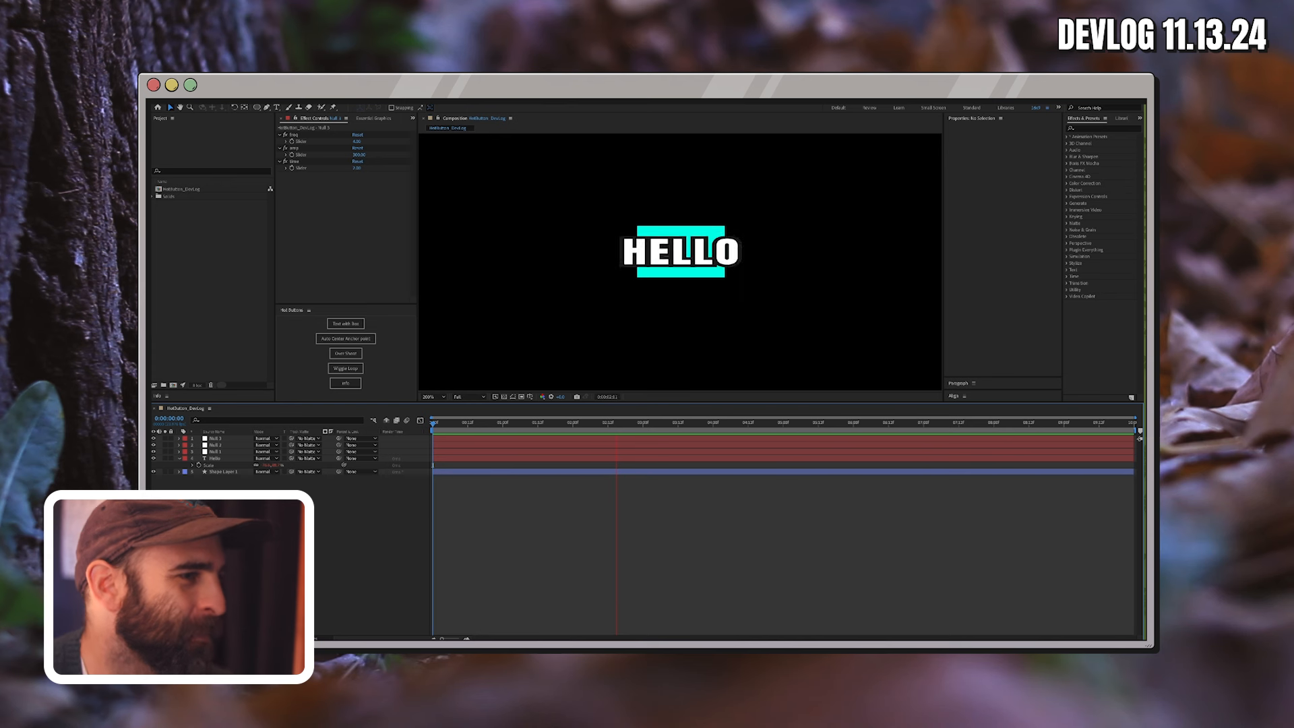
key("space")
Open the script panel's Info dialog, read what each button does, and close it.
left_click(345, 387)
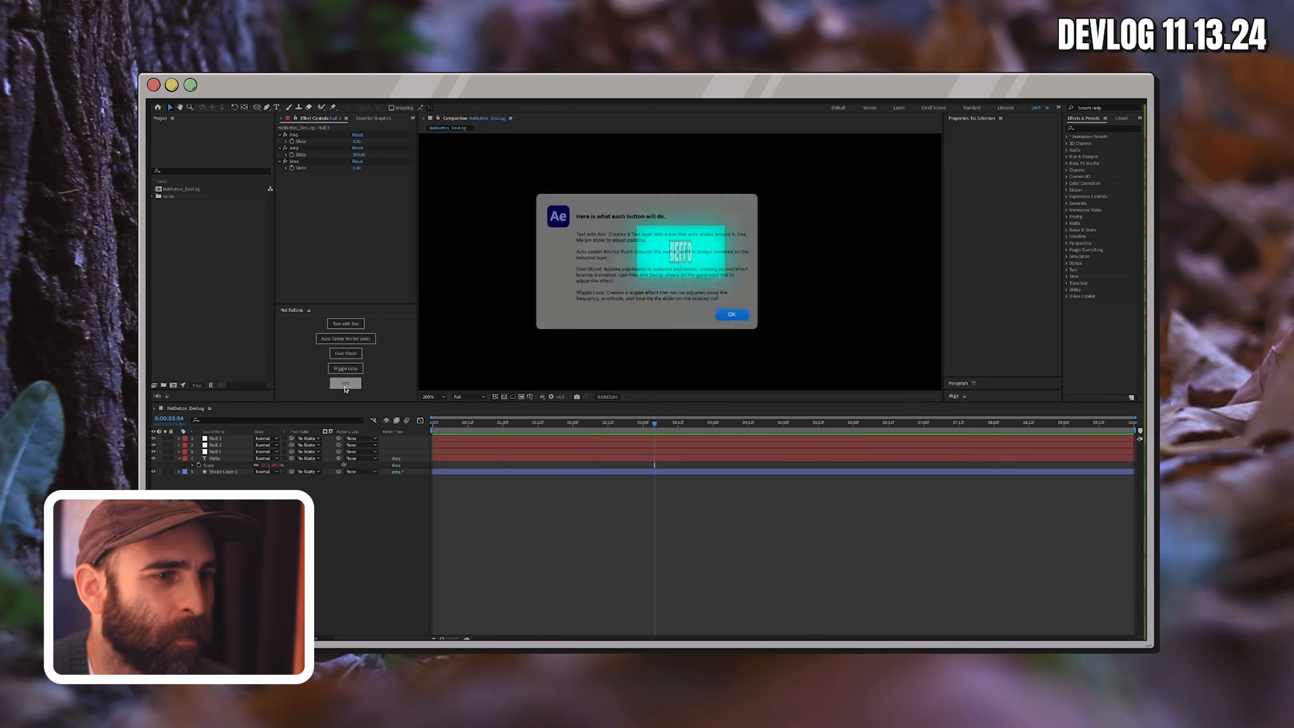
left_click(725, 310)
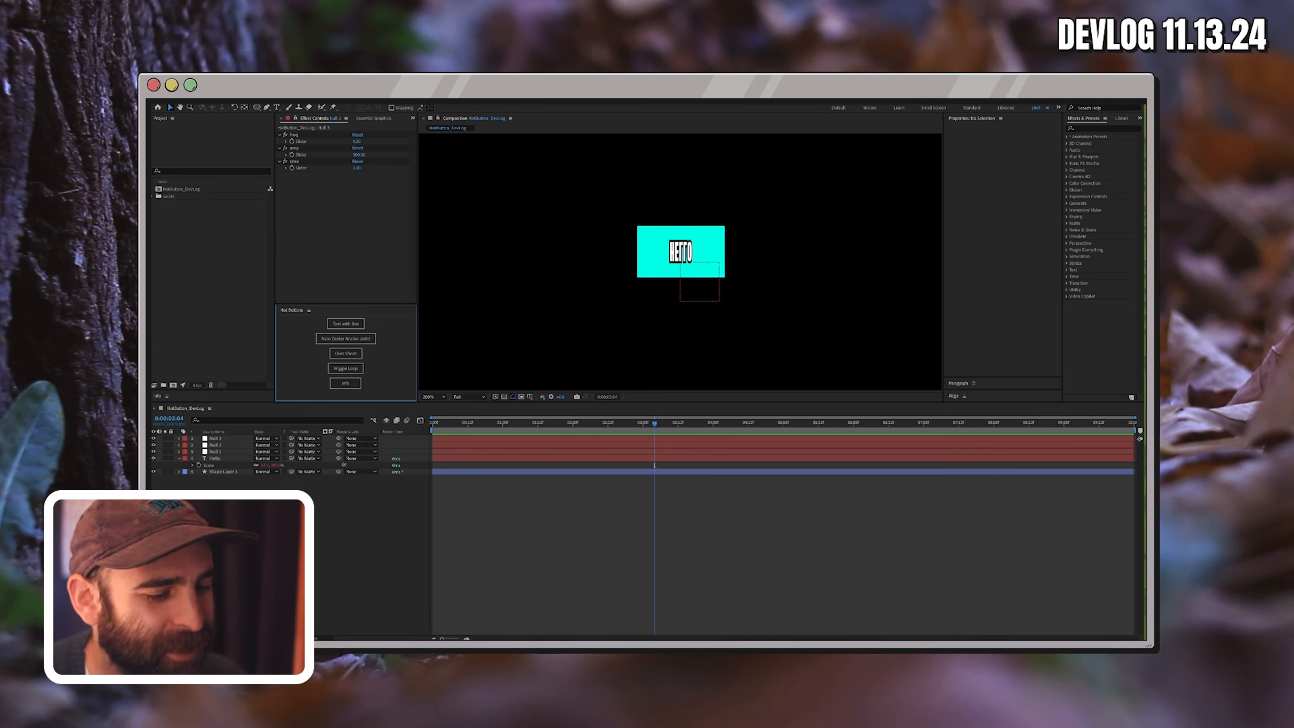
left_click(383, 461)
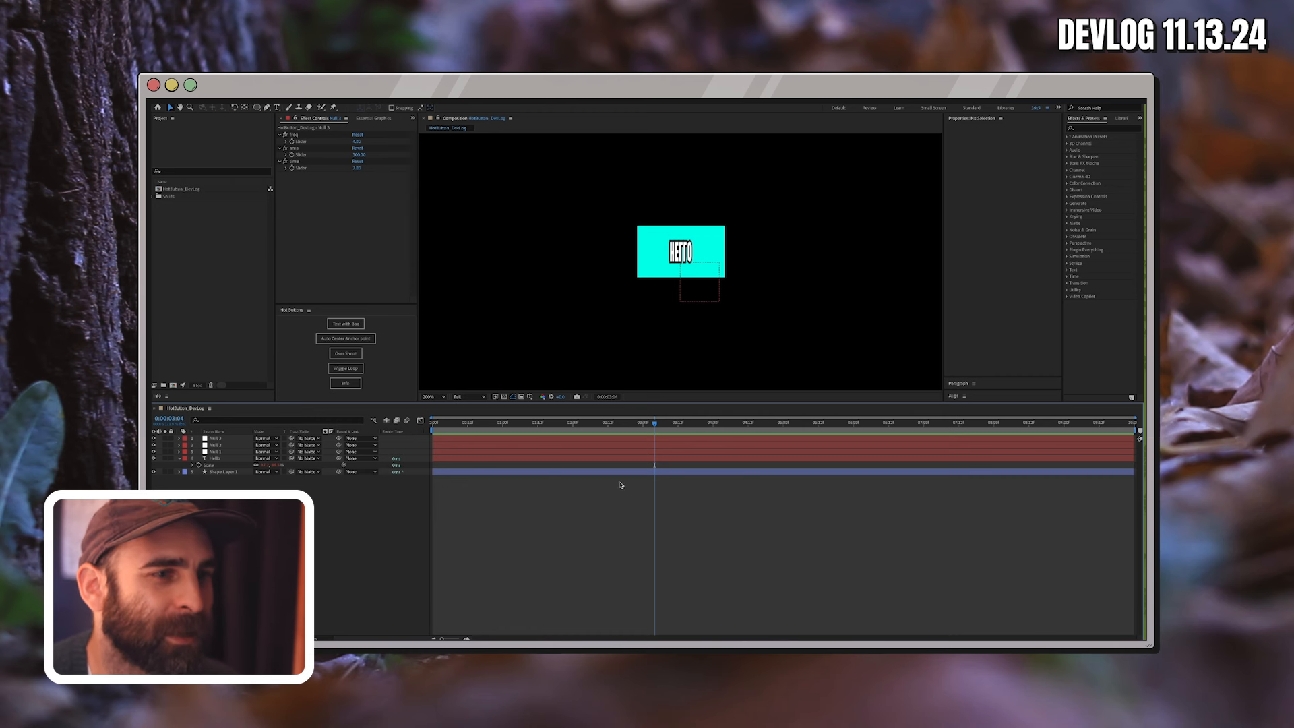
Switch to the browser with the hotButtons GitHub repository and read through its README.
key("super+Tab")
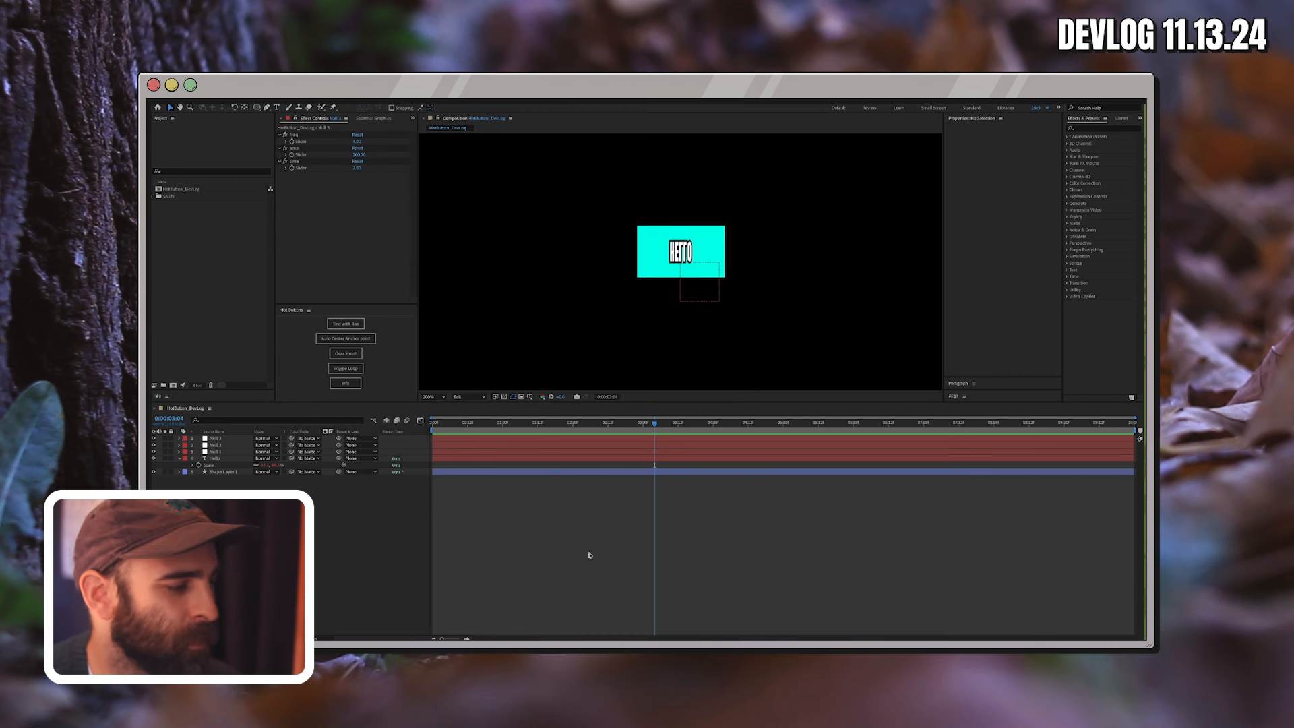
mouse_move(1137, 367)
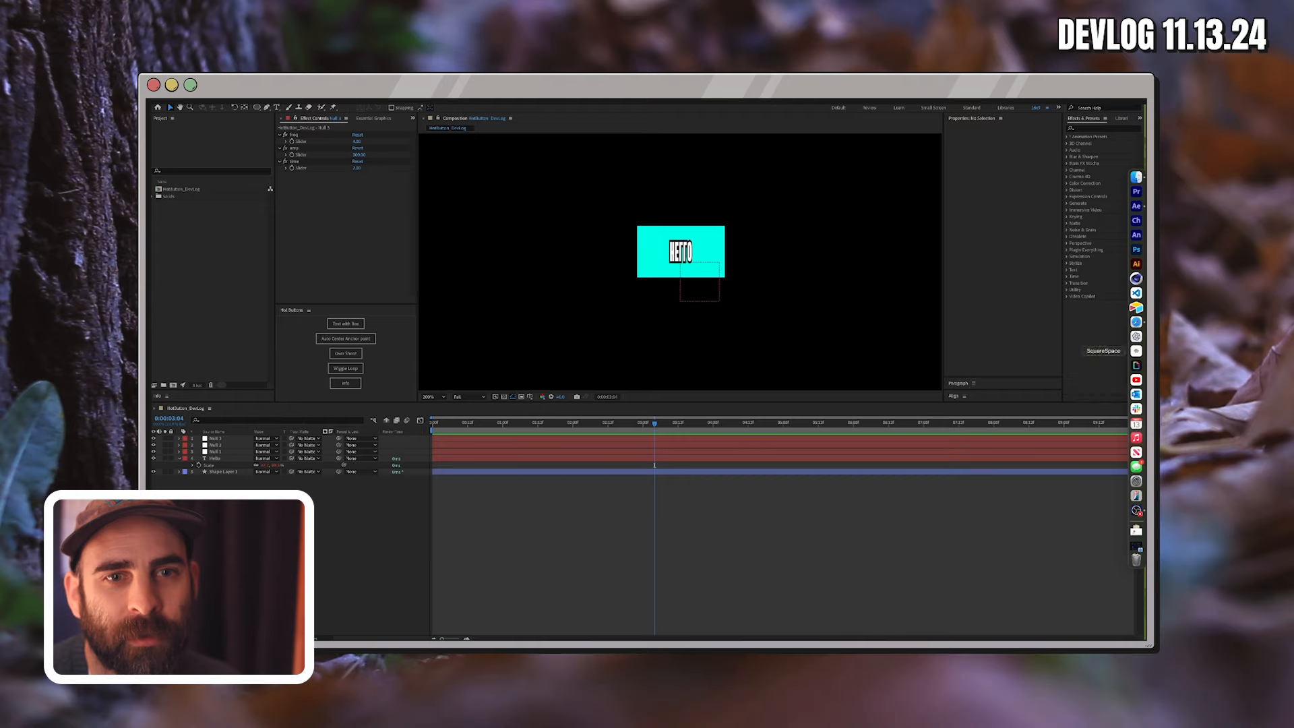
left_click(1136, 548)
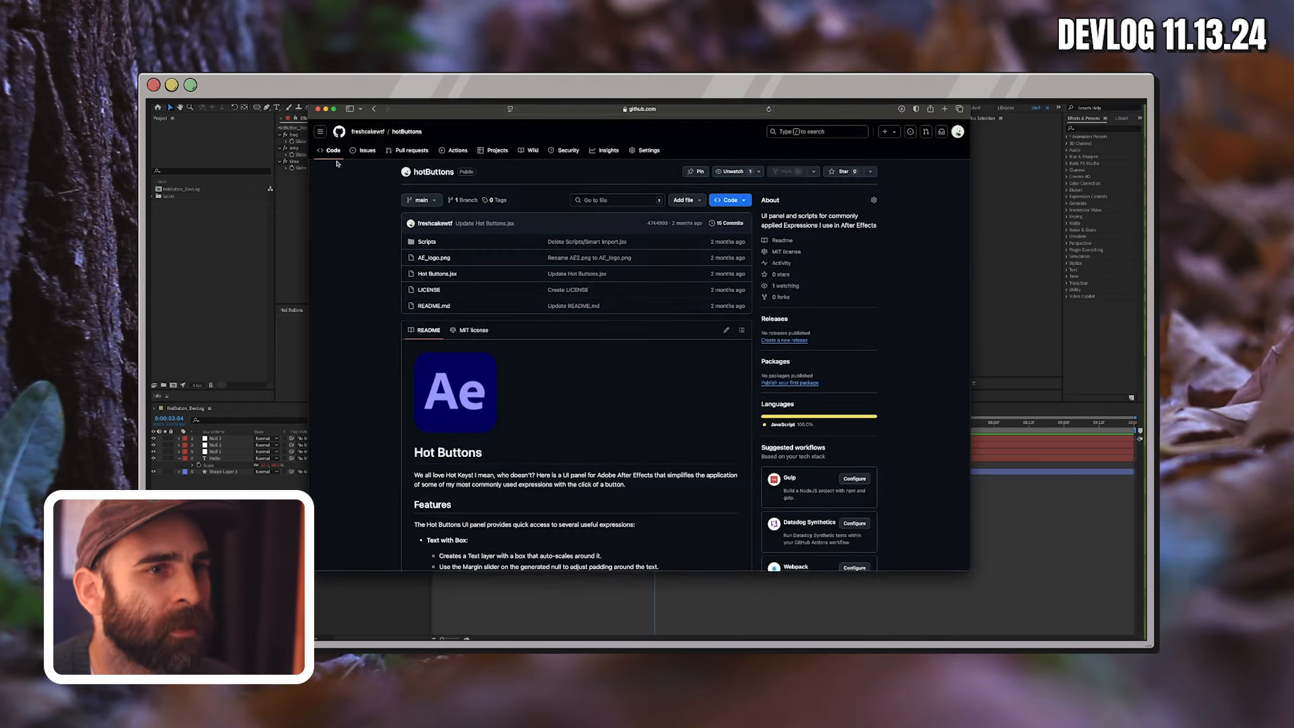
left_click_drag(436, 105, 465, 116)
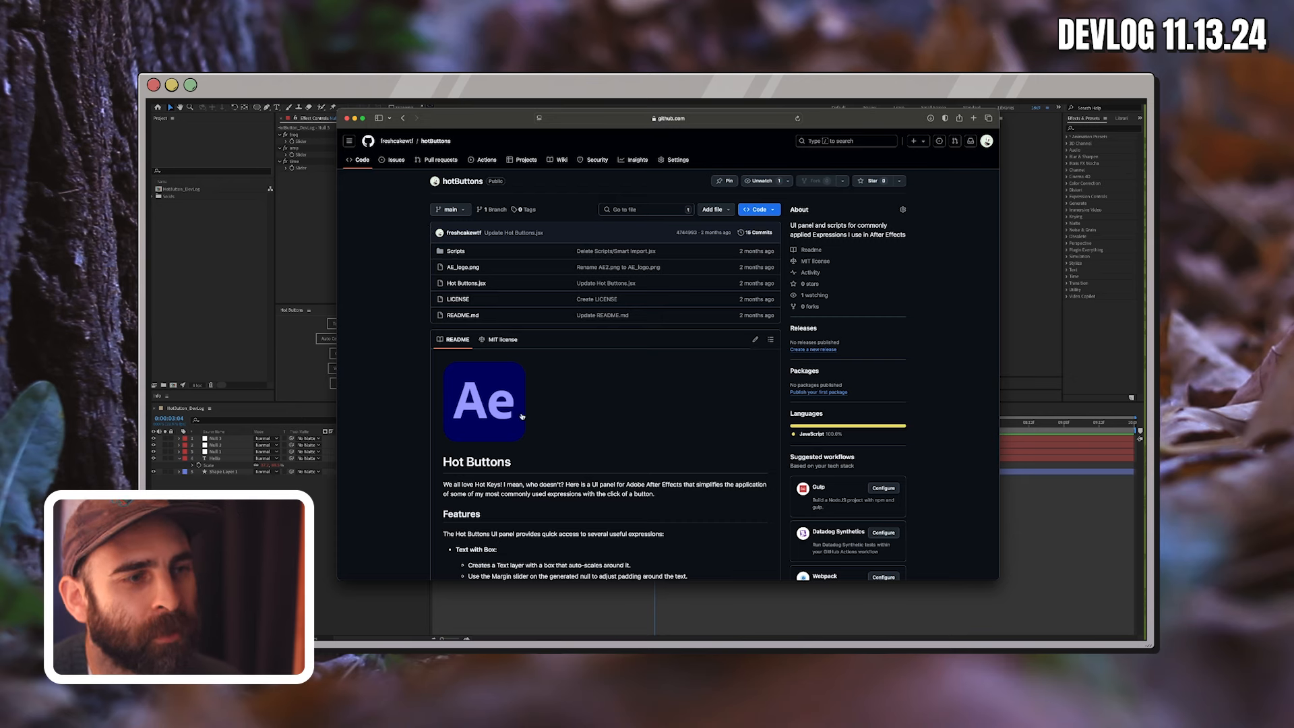
scroll(522, 416, "down", 10)
scroll(472, 442, "down", 3)
scroll(474, 444, "up", 15)
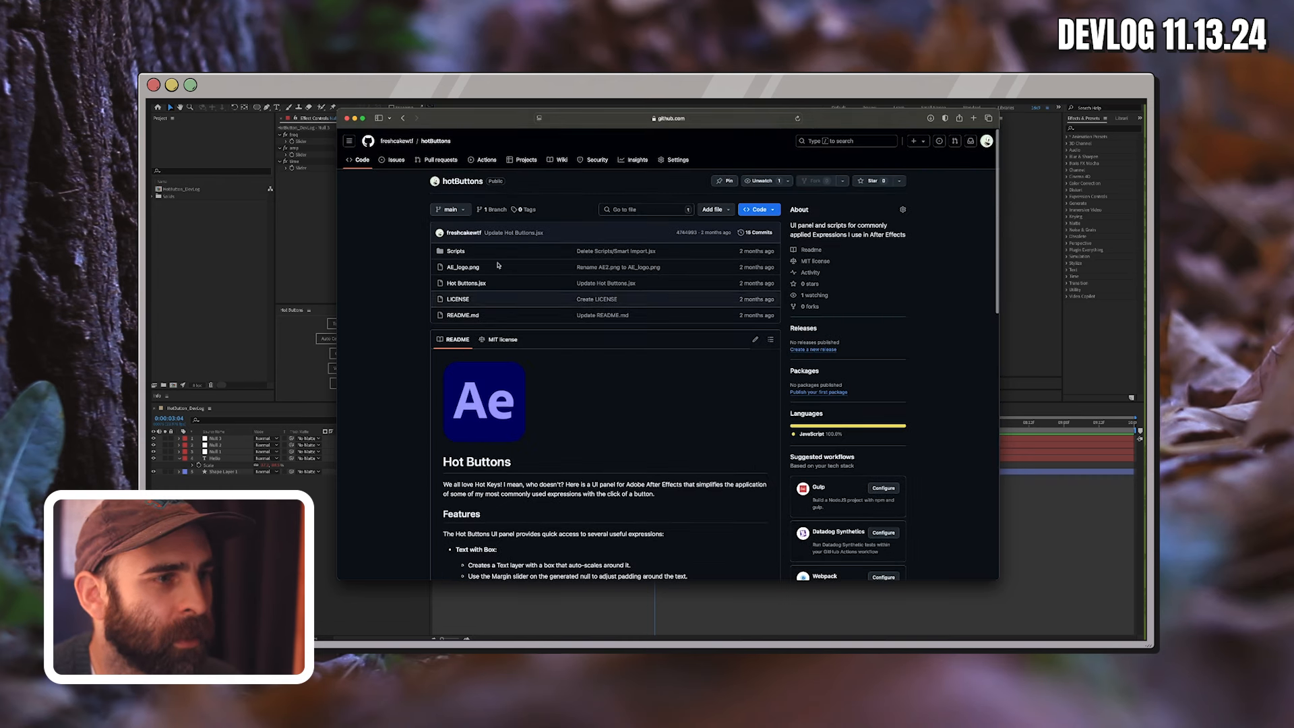
Open boundingBoxText.jsx from the repository's Scripts folder to view its code.
left_click(456, 250)
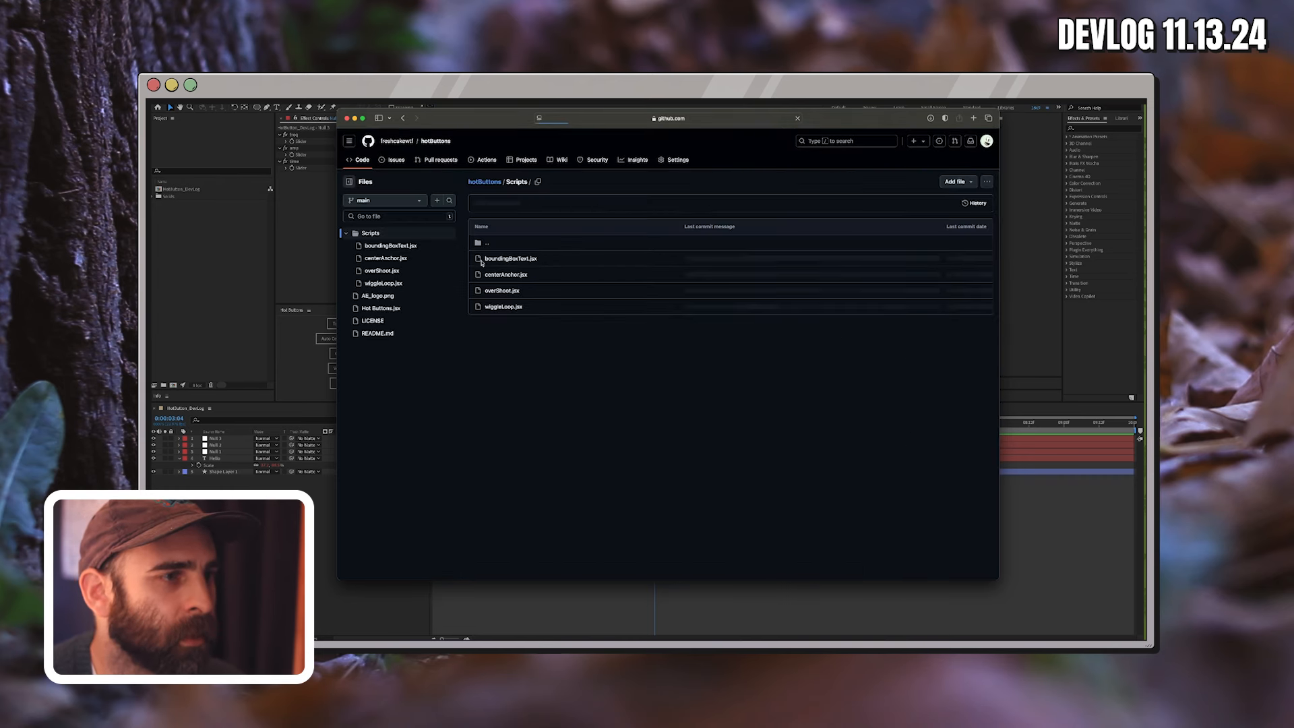
left_click(518, 260)
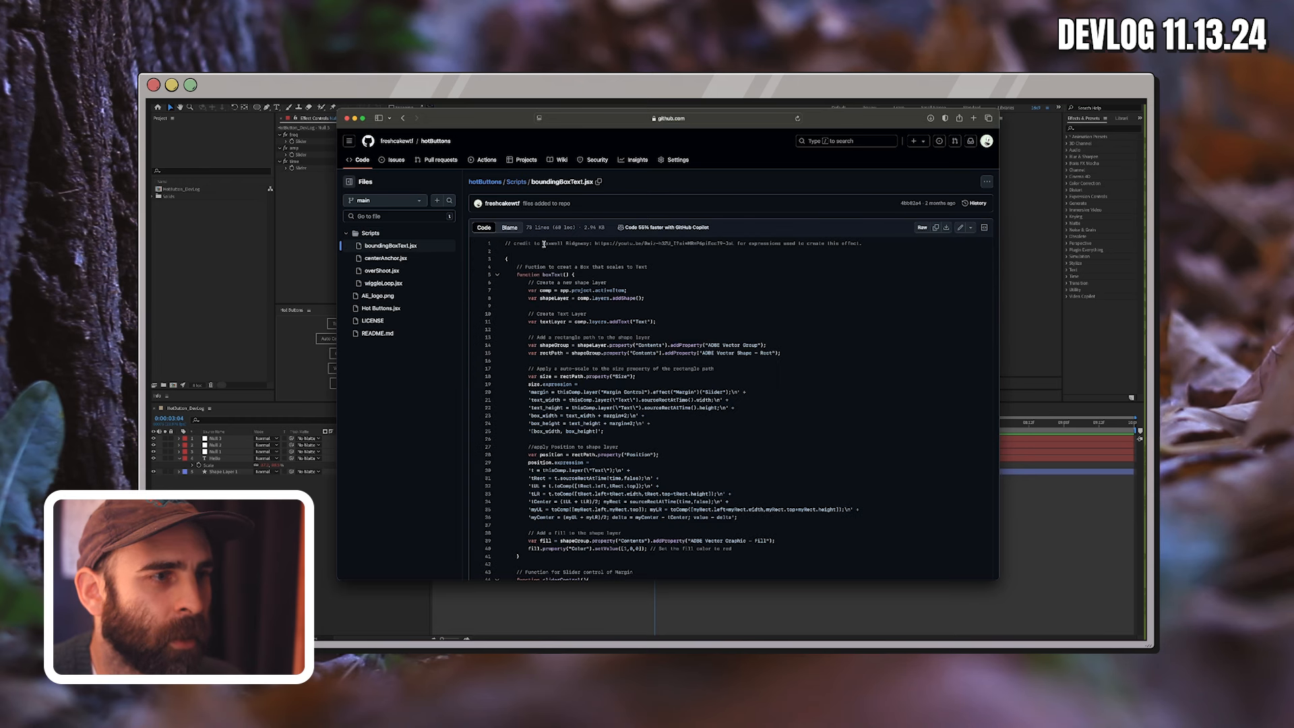
Examine the credit comment and the size and position expression blocks in boundingBoxText.jsx.
left_click_drag(543, 243, 734, 246)
left_click(735, 245)
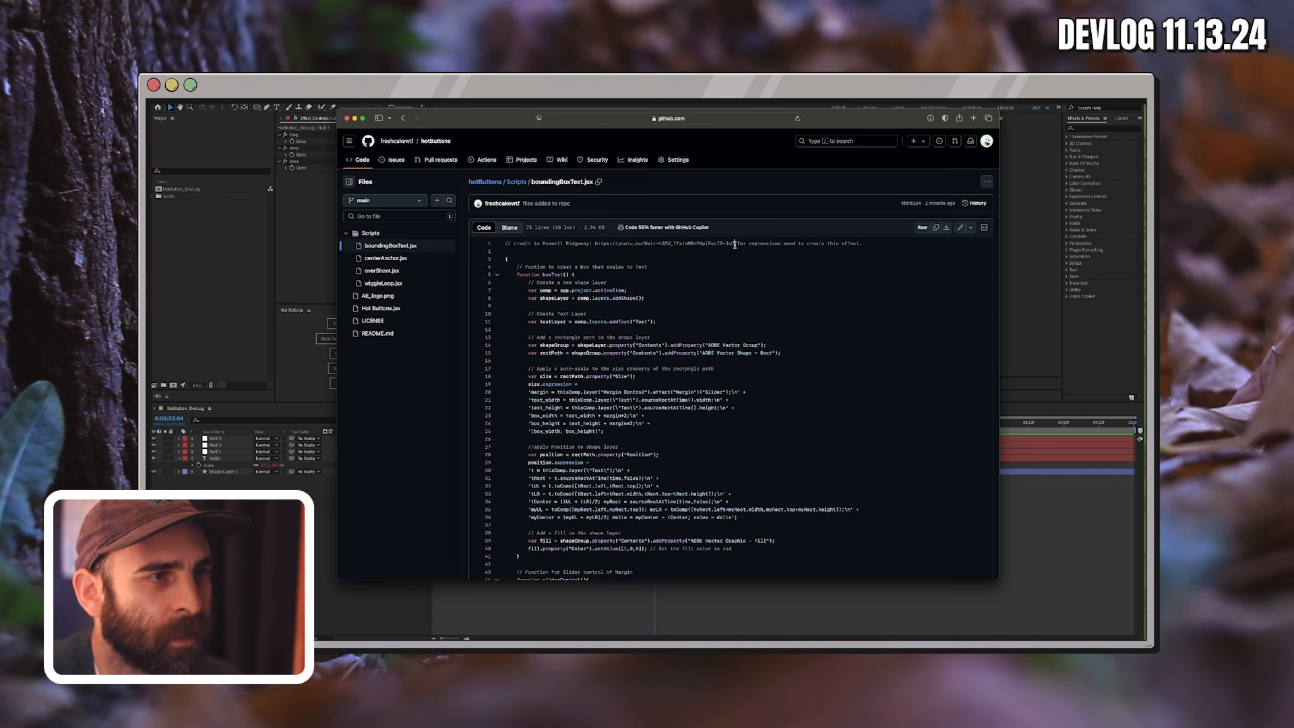
scroll(613, 347, "down", 3)
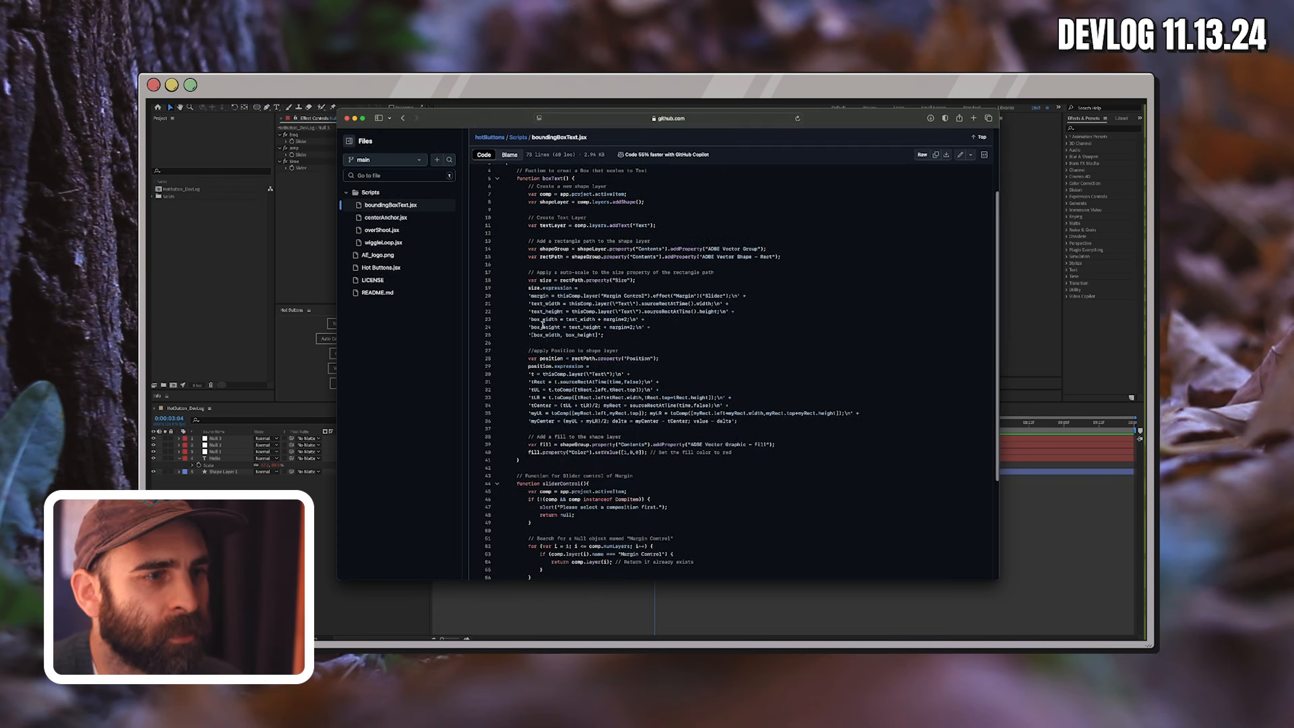
left_click_drag(529, 280, 639, 343)
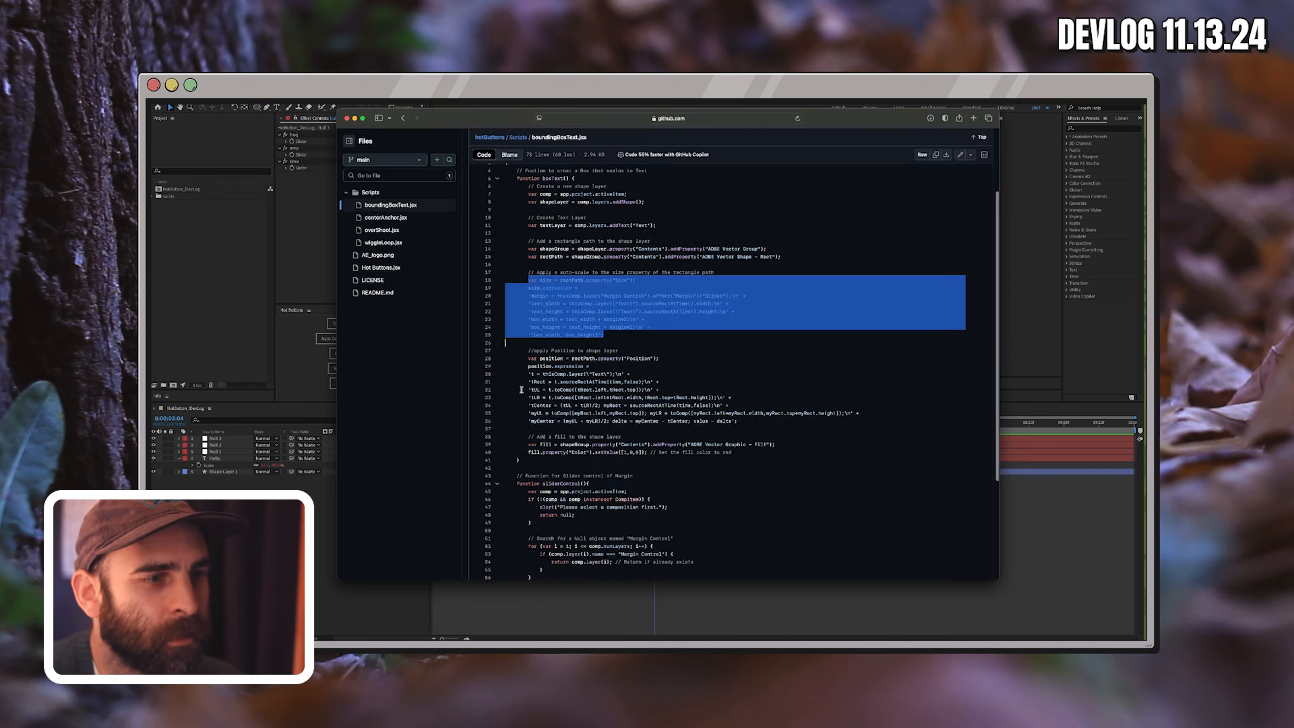
left_click_drag(526, 358, 737, 421)
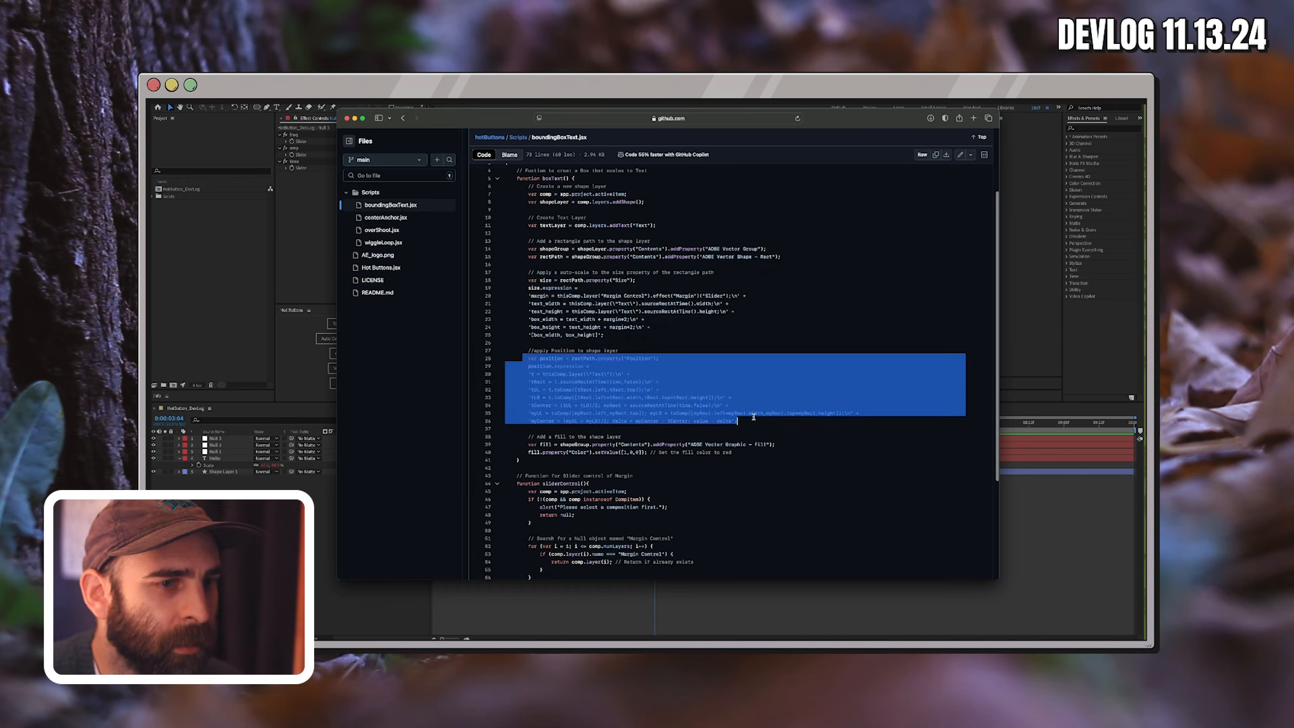
scroll(661, 355, "up", 3)
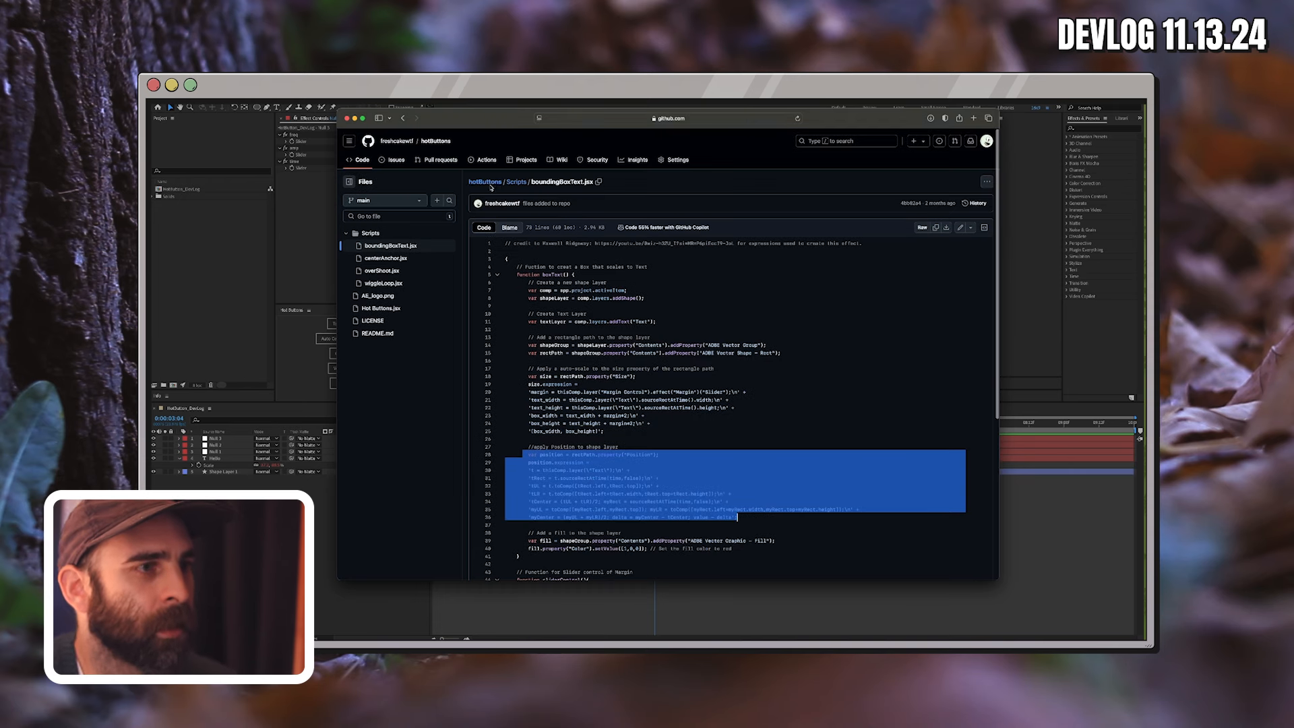
Open overShoot.jsx from the Scripts folder and examine its source comment and the expression lines reading the Freq and Decay sliders.
left_click(512, 183)
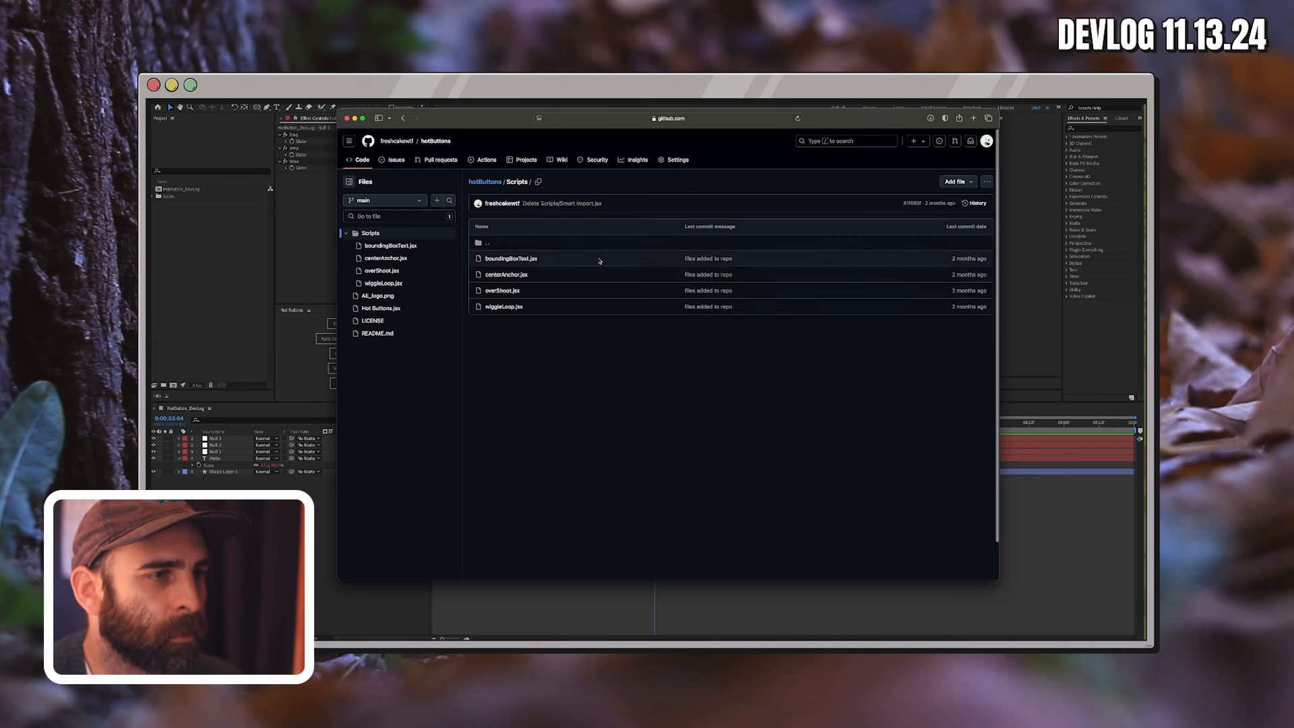
left_click(499, 290)
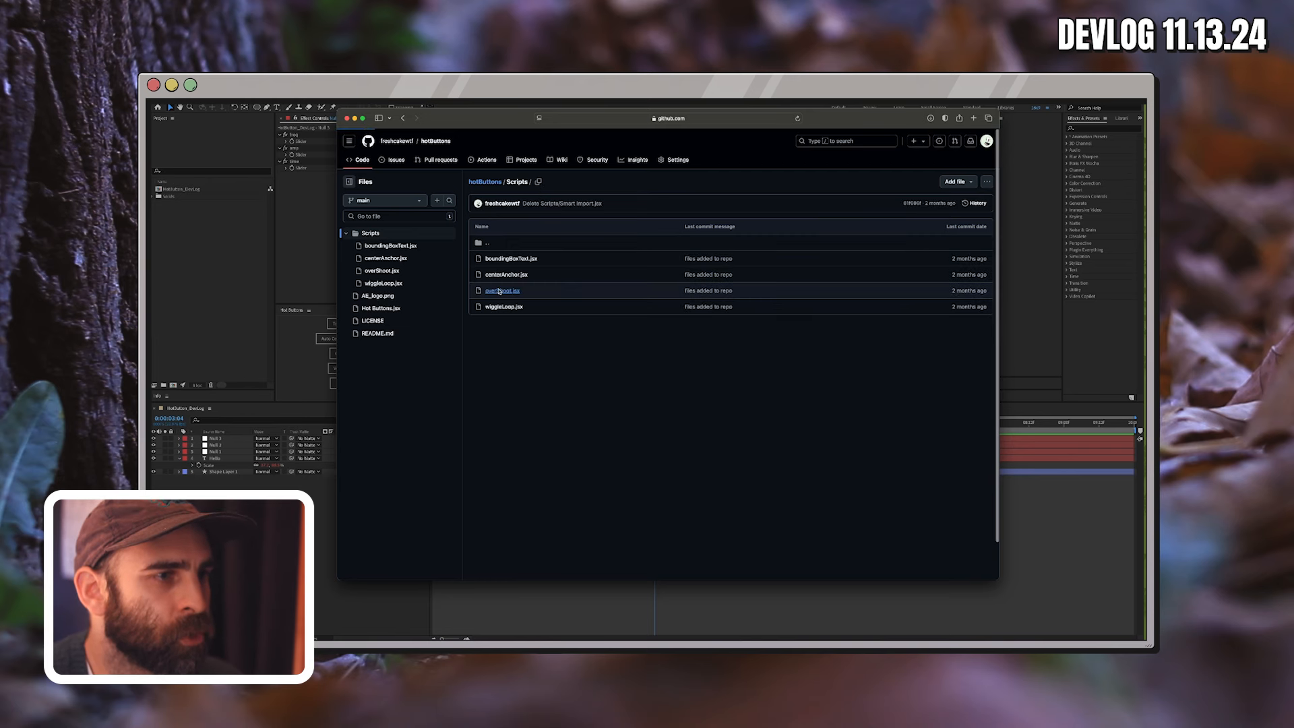
left_click_drag(576, 243, 703, 243)
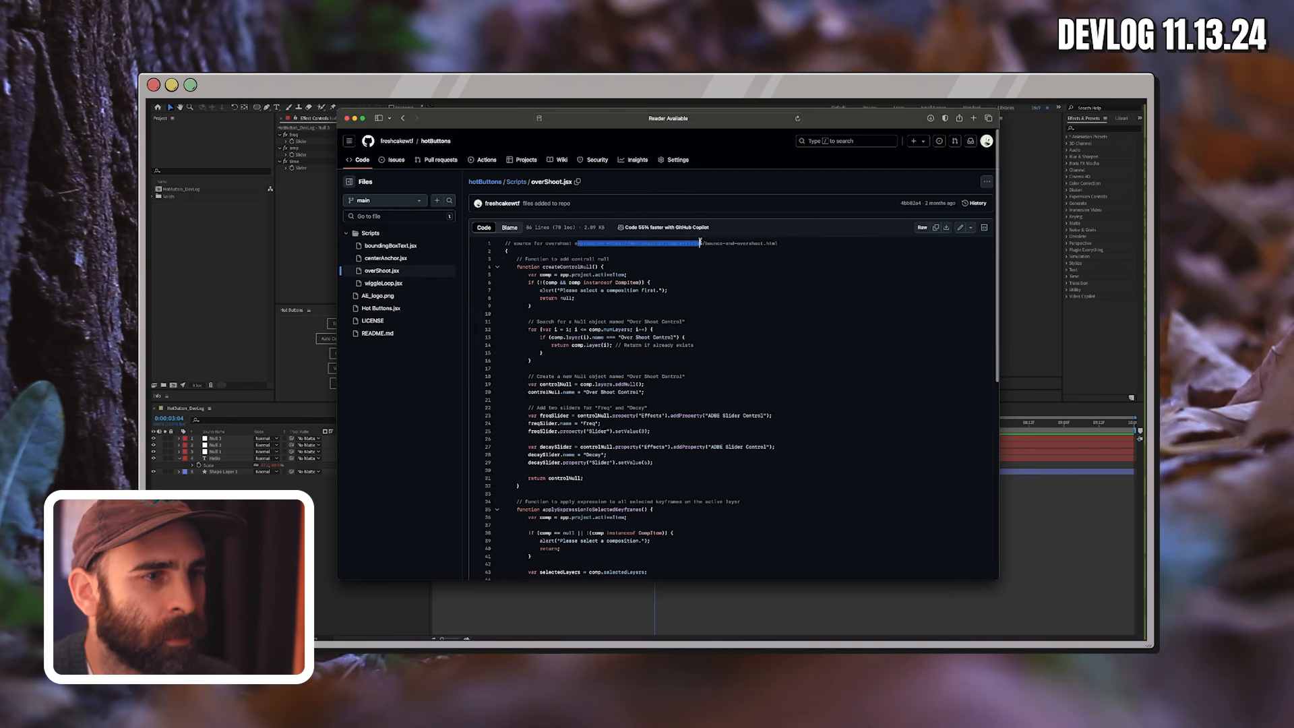
scroll(674, 347, "down", 5)
scroll(615, 401, "down", 2)
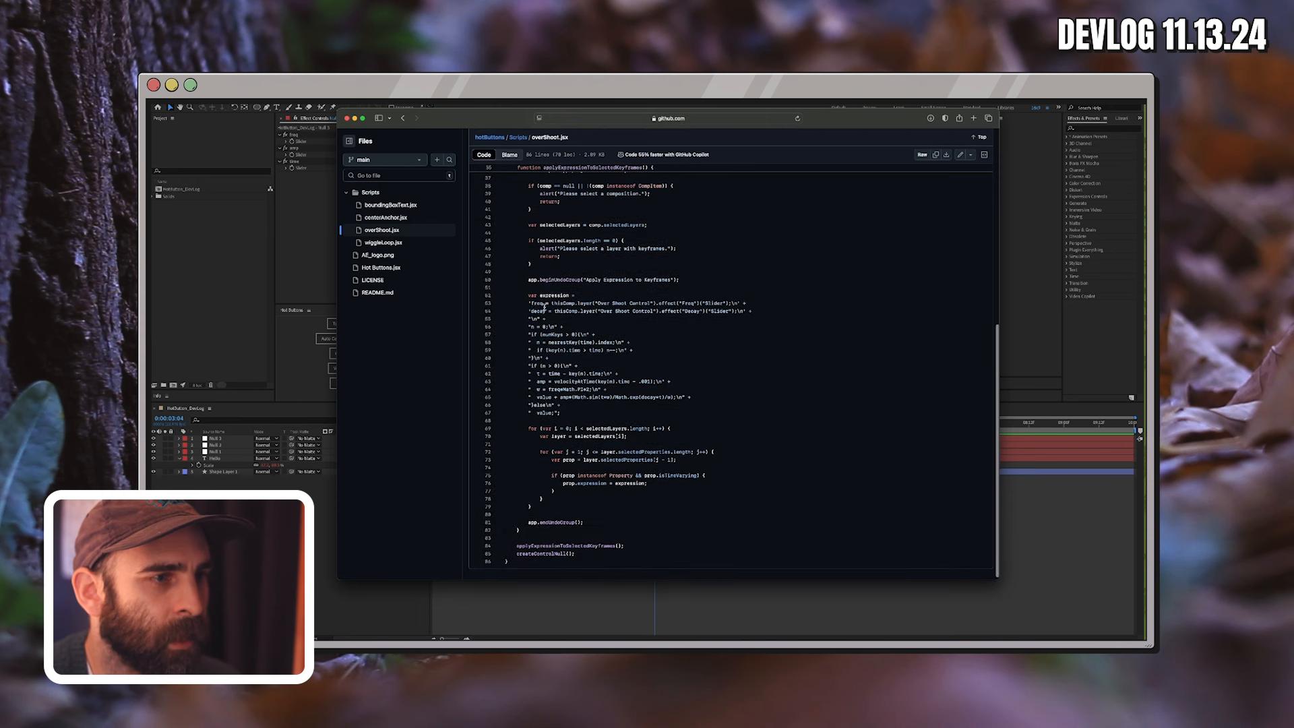
left_click_drag(522, 301, 609, 416)
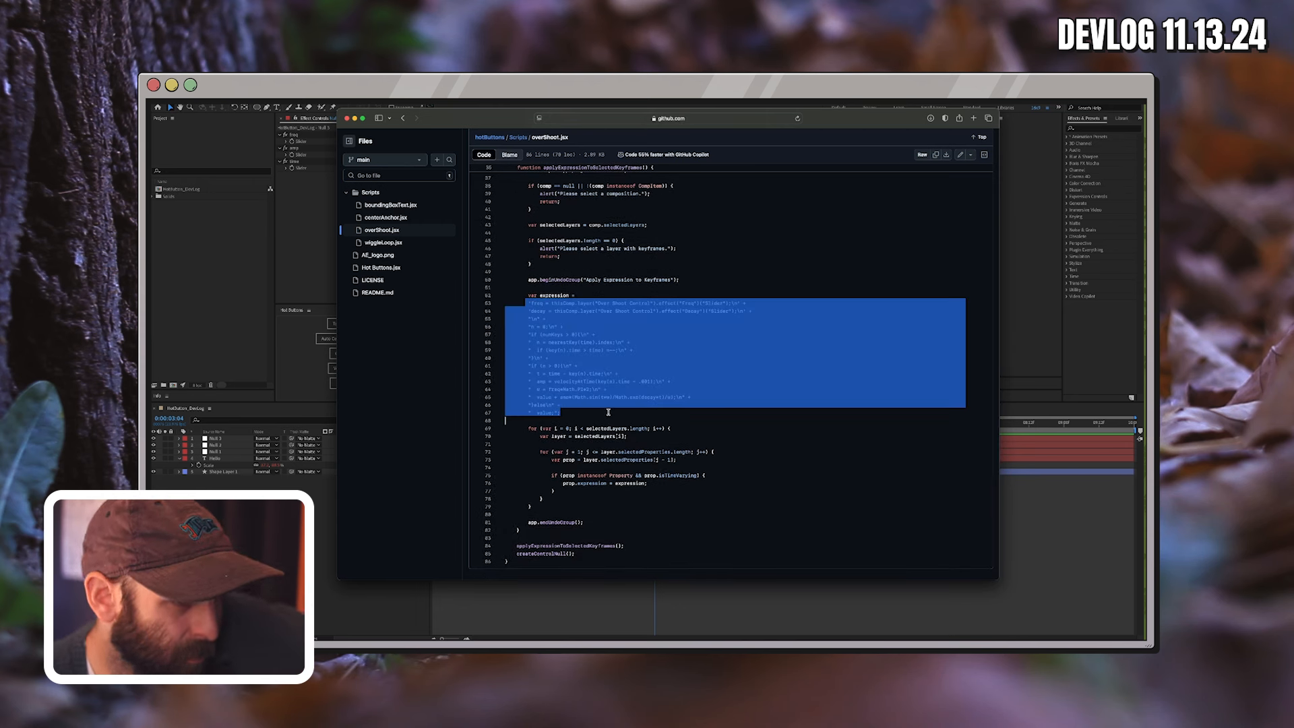
left_click(608, 411)
left_click_drag(552, 303, 754, 310)
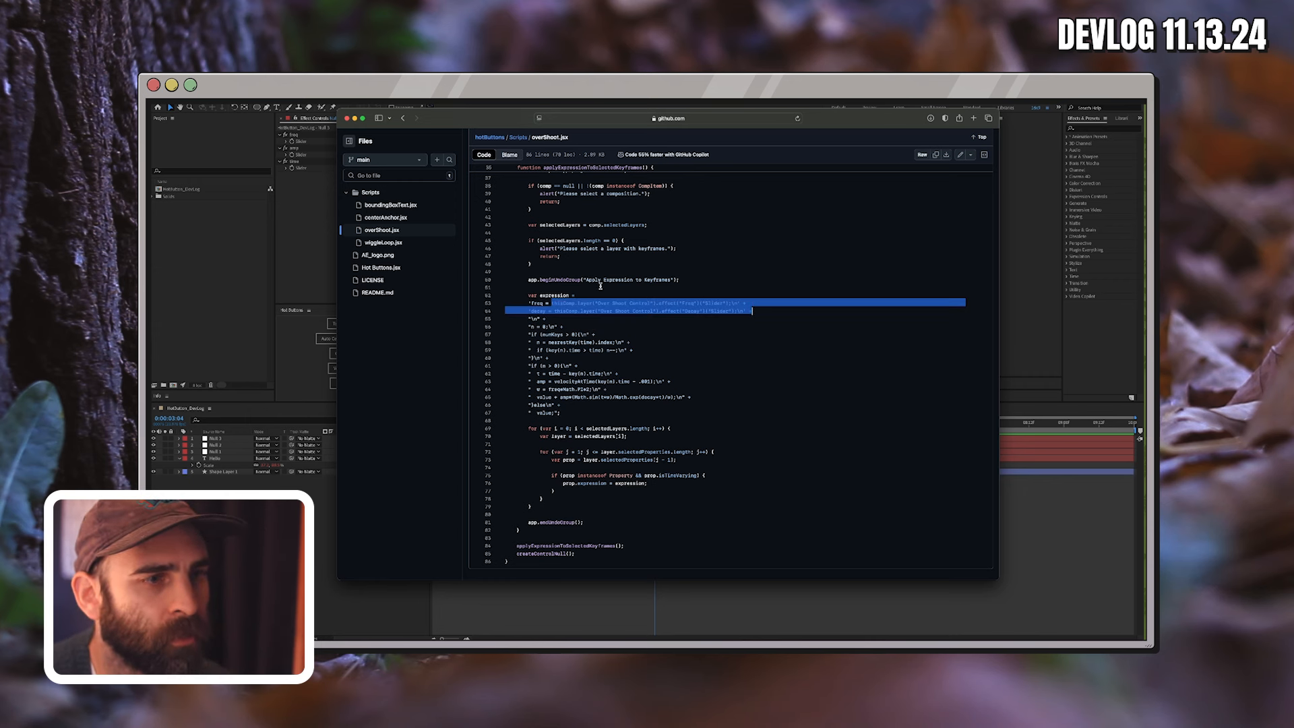
scroll(601, 271, "up", 8)
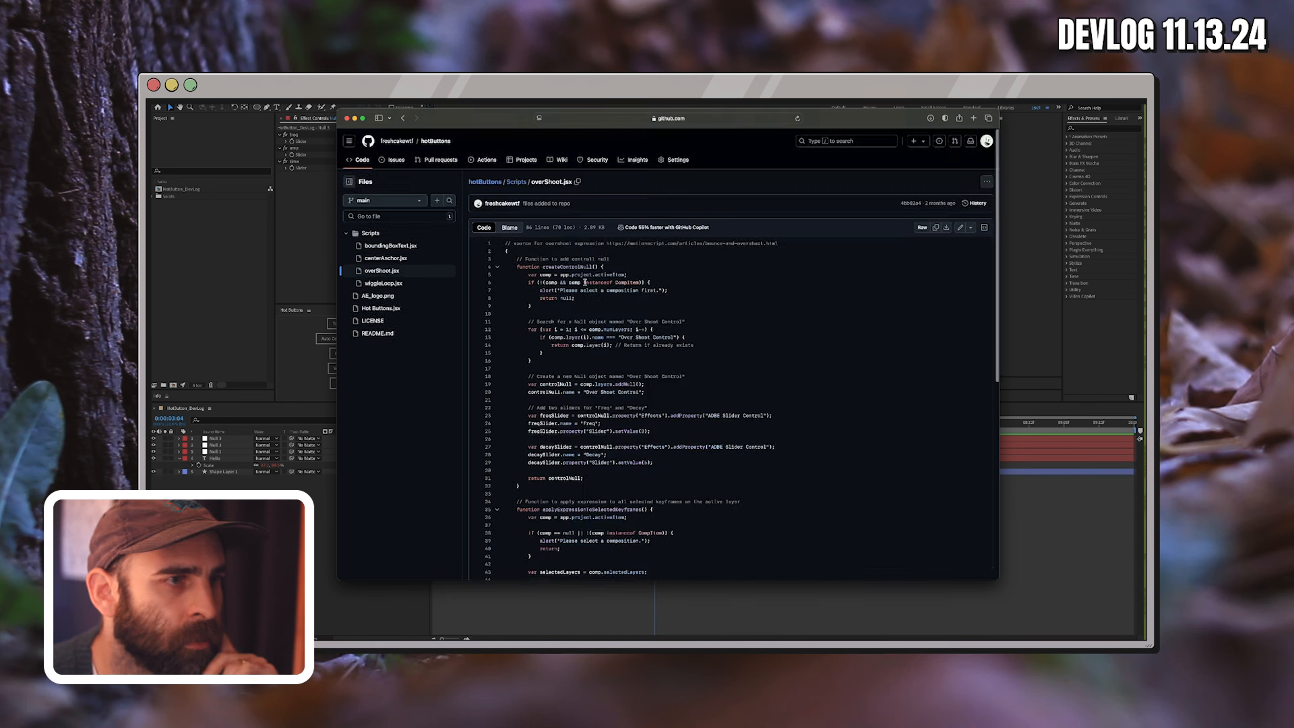
Open wiggleLoop.jsx from the Scripts folder and read its source comment.
left_click(517, 182)
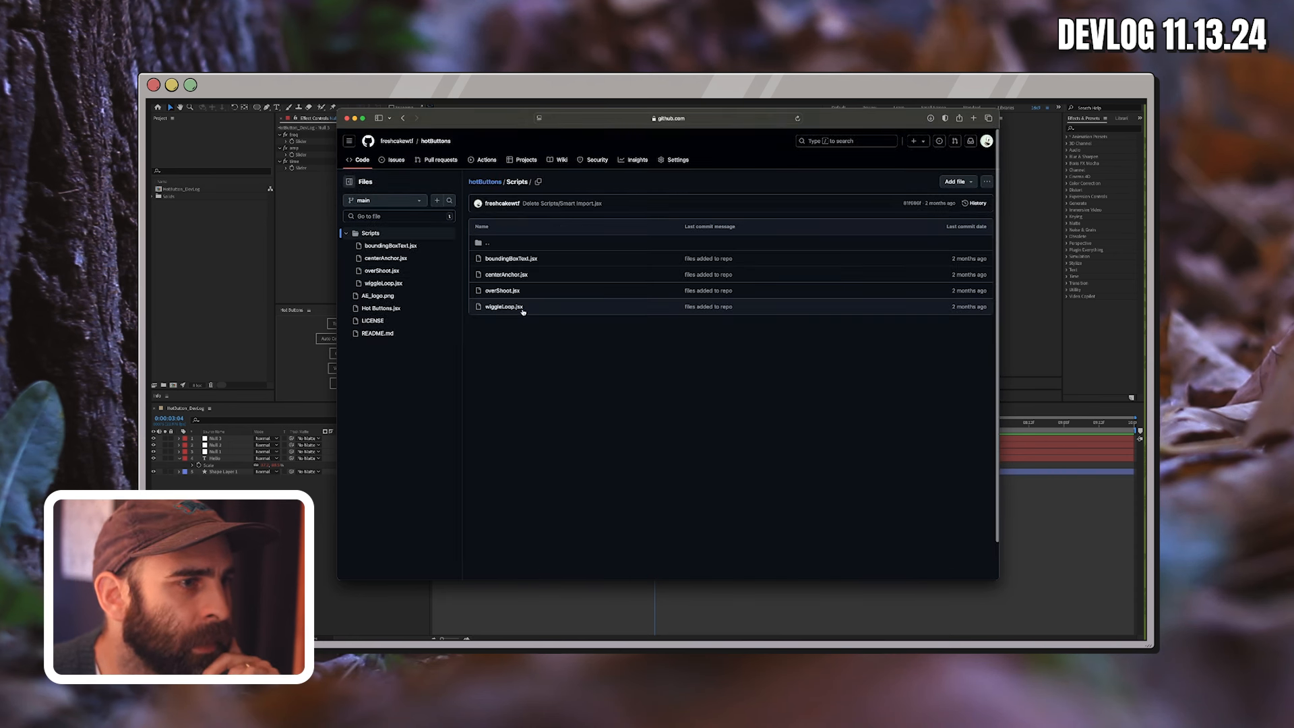
left_click(513, 308)
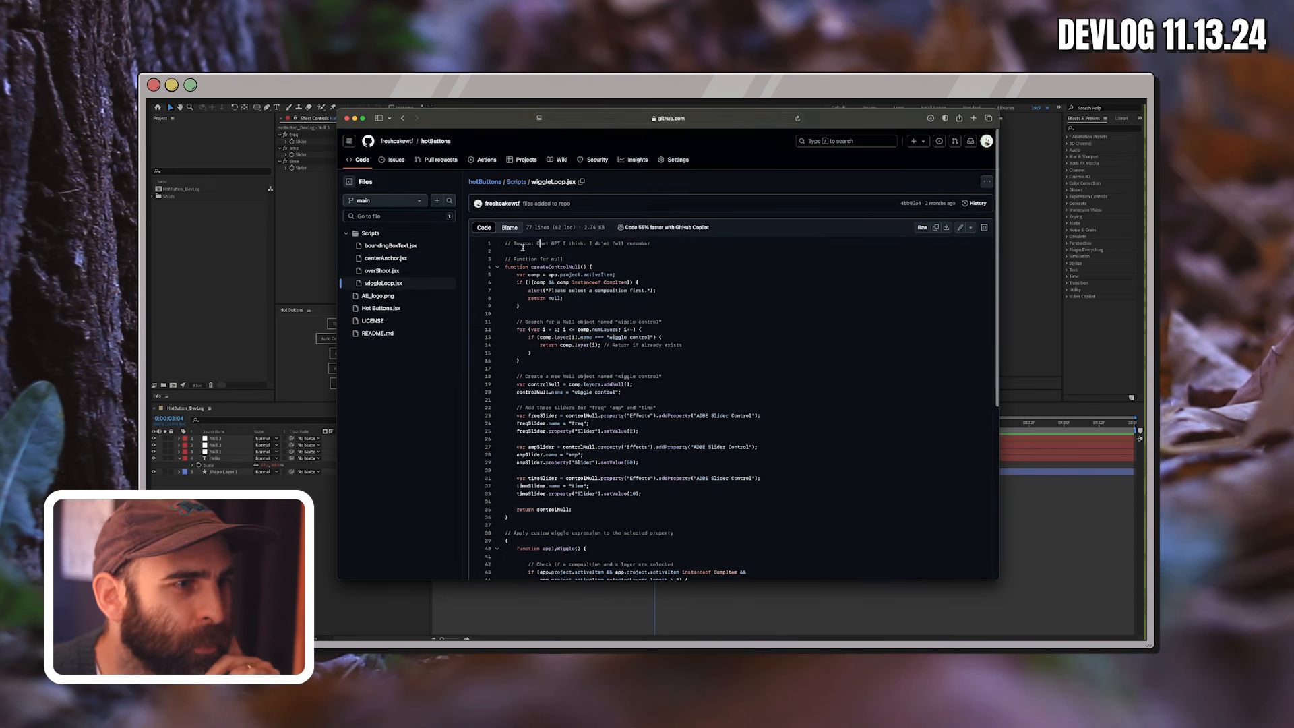
left_click_drag(515, 244, 649, 245)
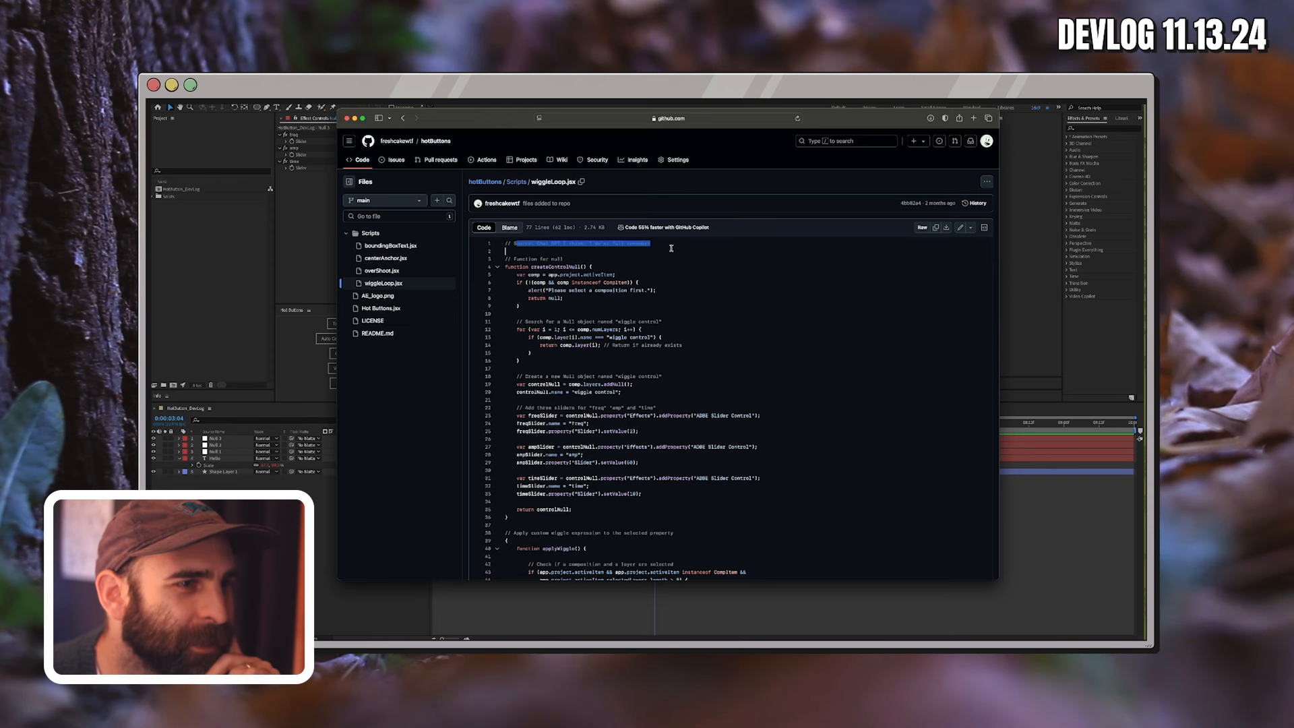
left_click(637, 247)
Return to the hotButtons repository's main page and read the README's Installation instructions.
left_click(484, 182)
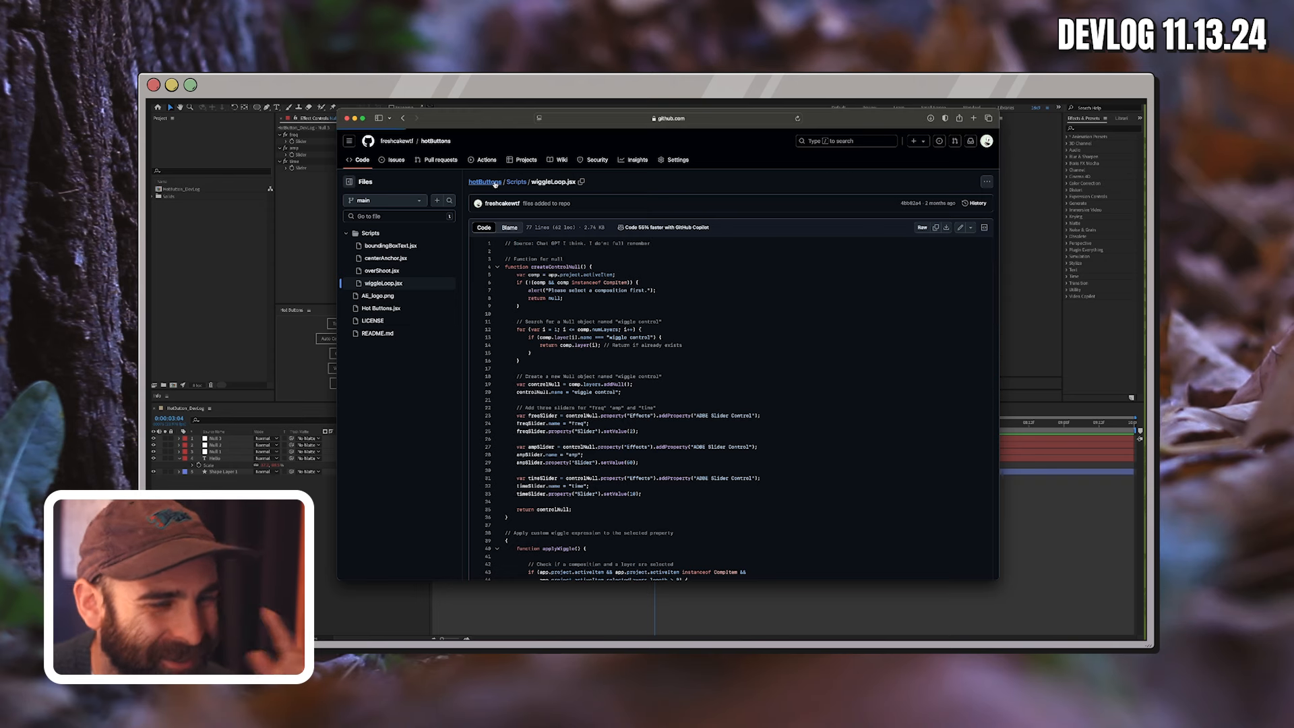
scroll(605, 393, "down", 2)
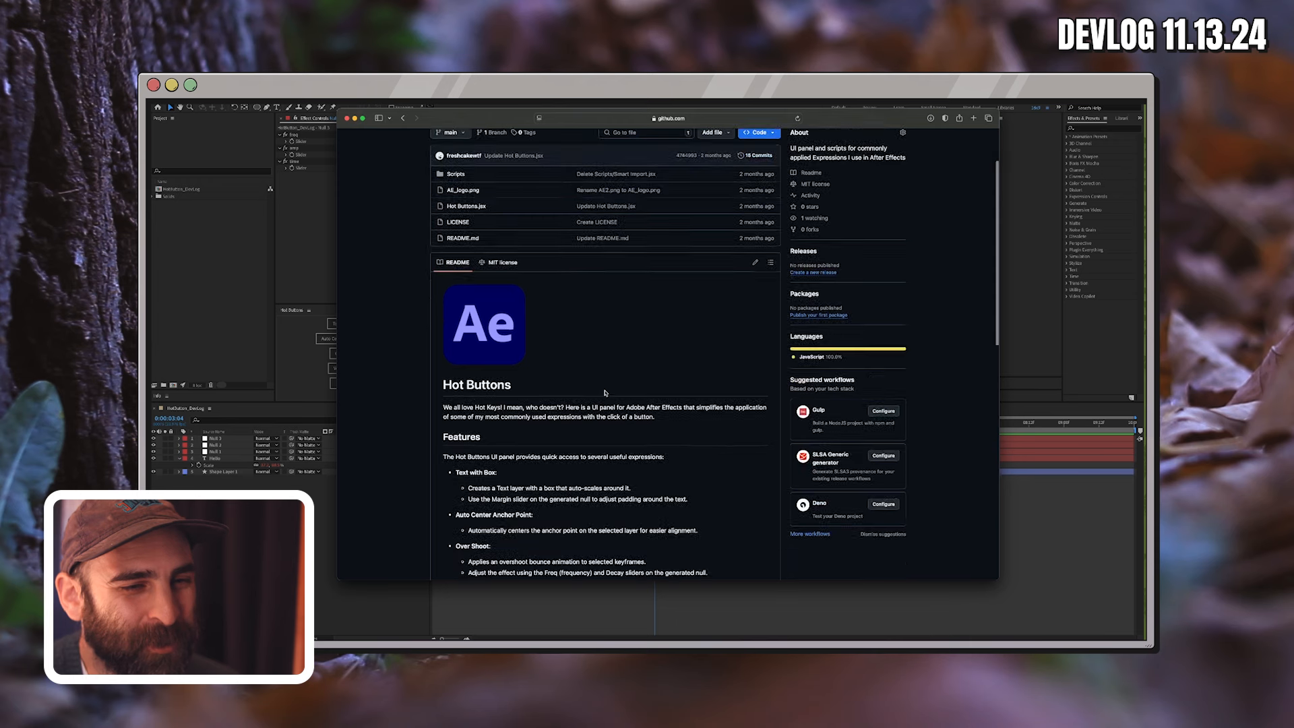
scroll(551, 336, "up", 2)
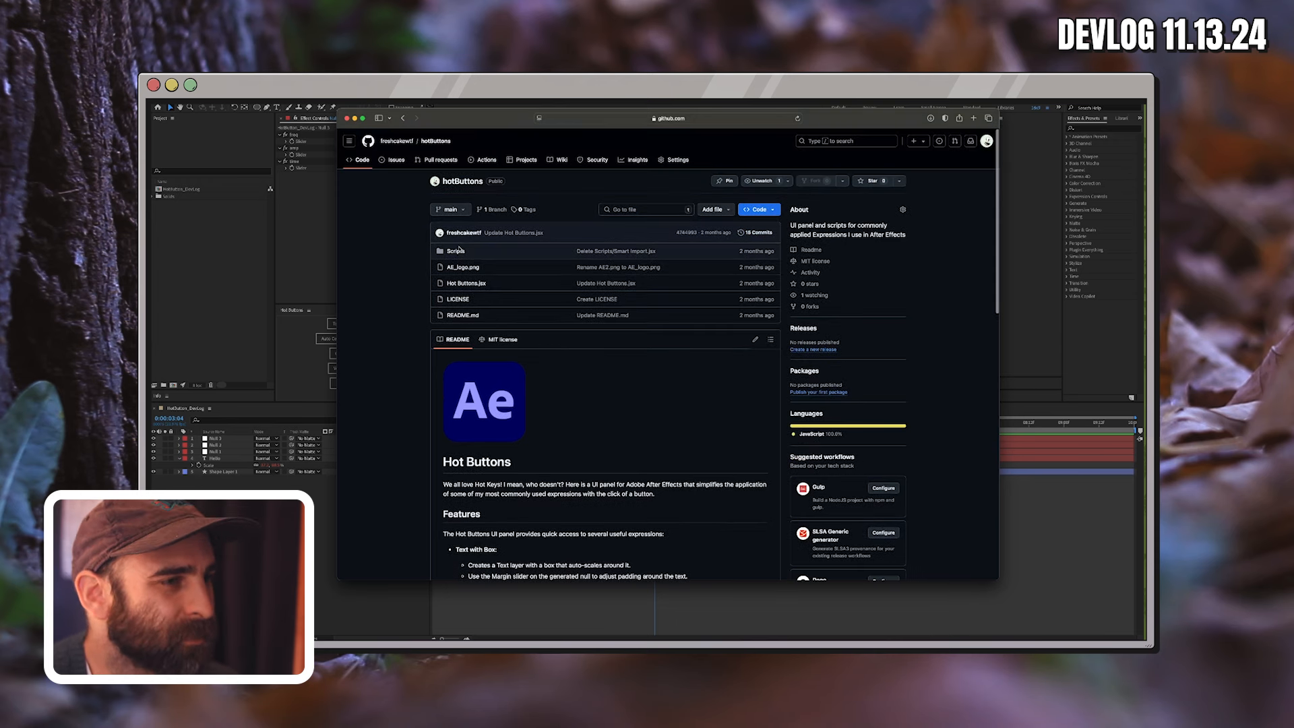
scroll(523, 434, "down", 9)
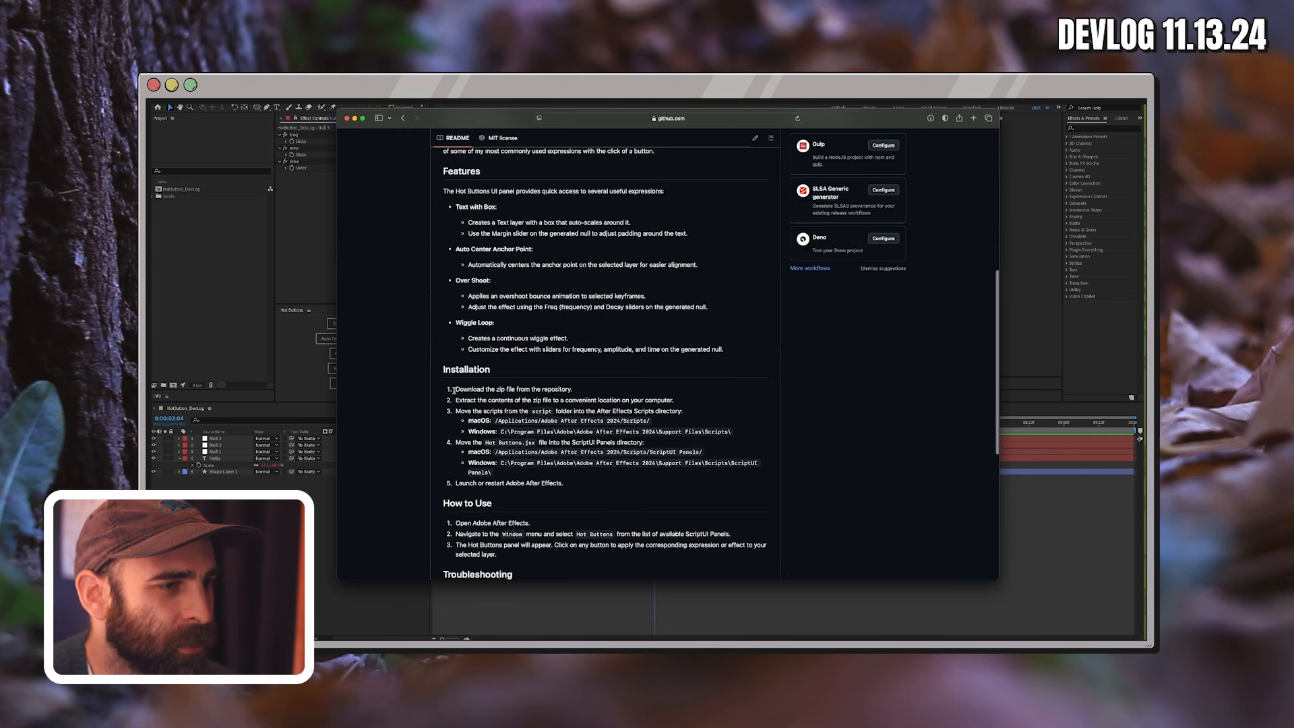
left_click_drag(444, 366, 679, 492)
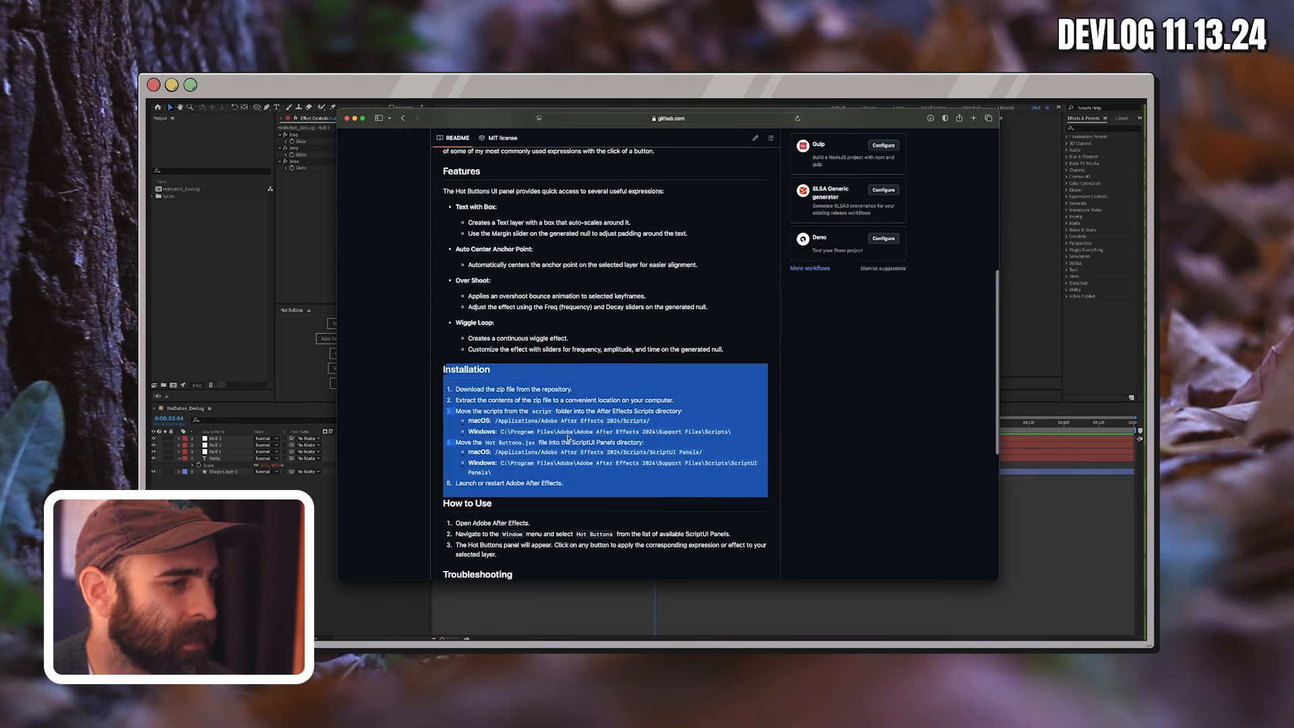
scroll(568, 437, "down", 4)
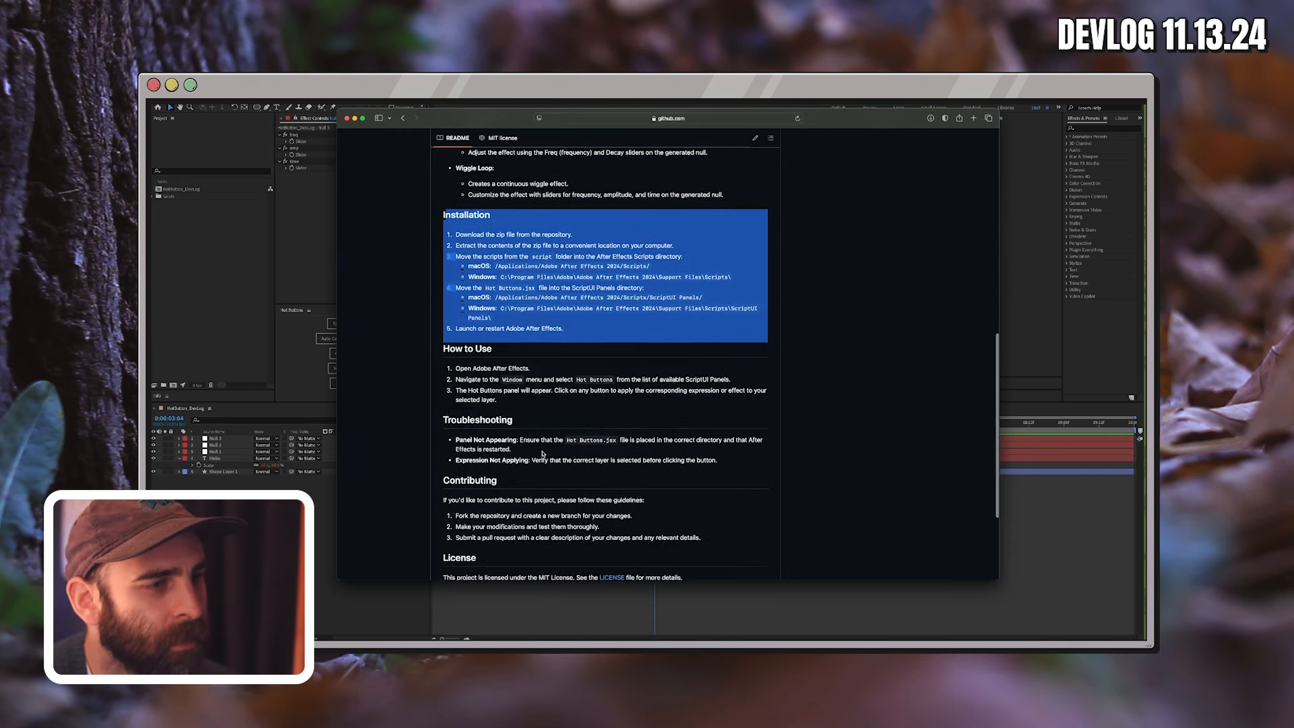
Read the README's How to Use and Troubleshooting sections, highlighting the three usage steps.
scroll(528, 342, "down", 1)
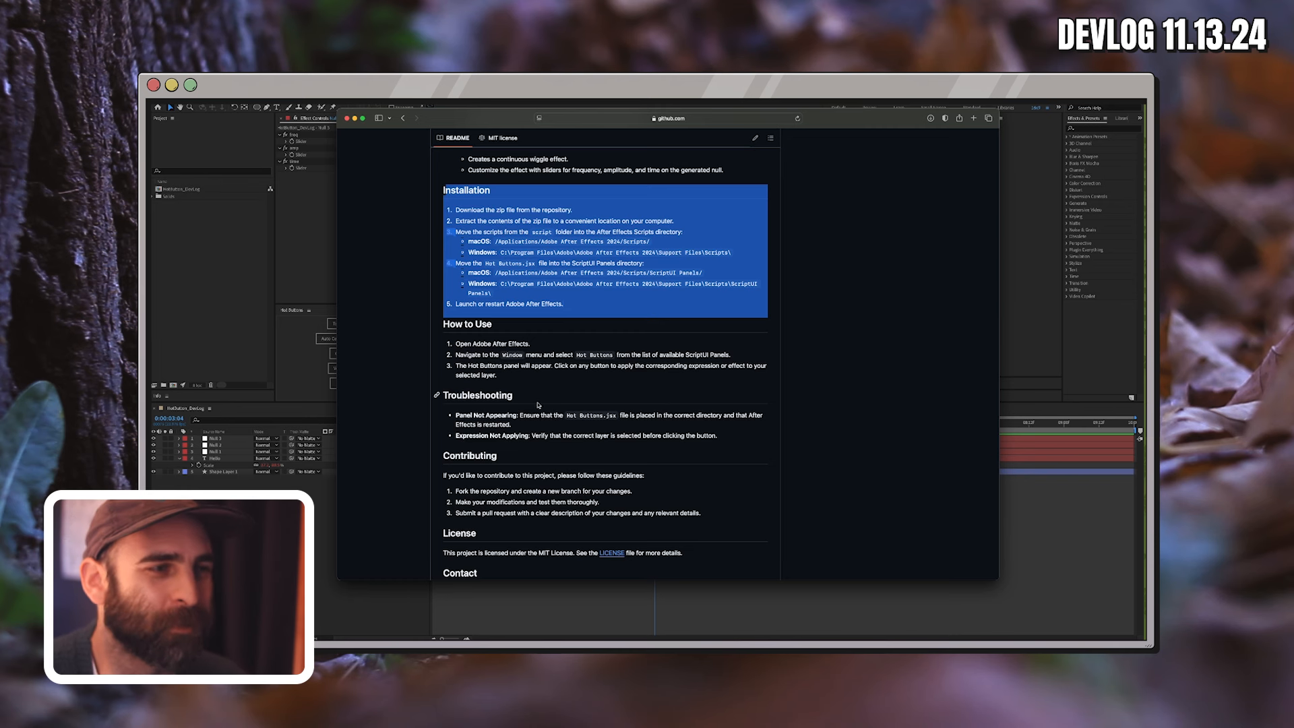
left_click(524, 343)
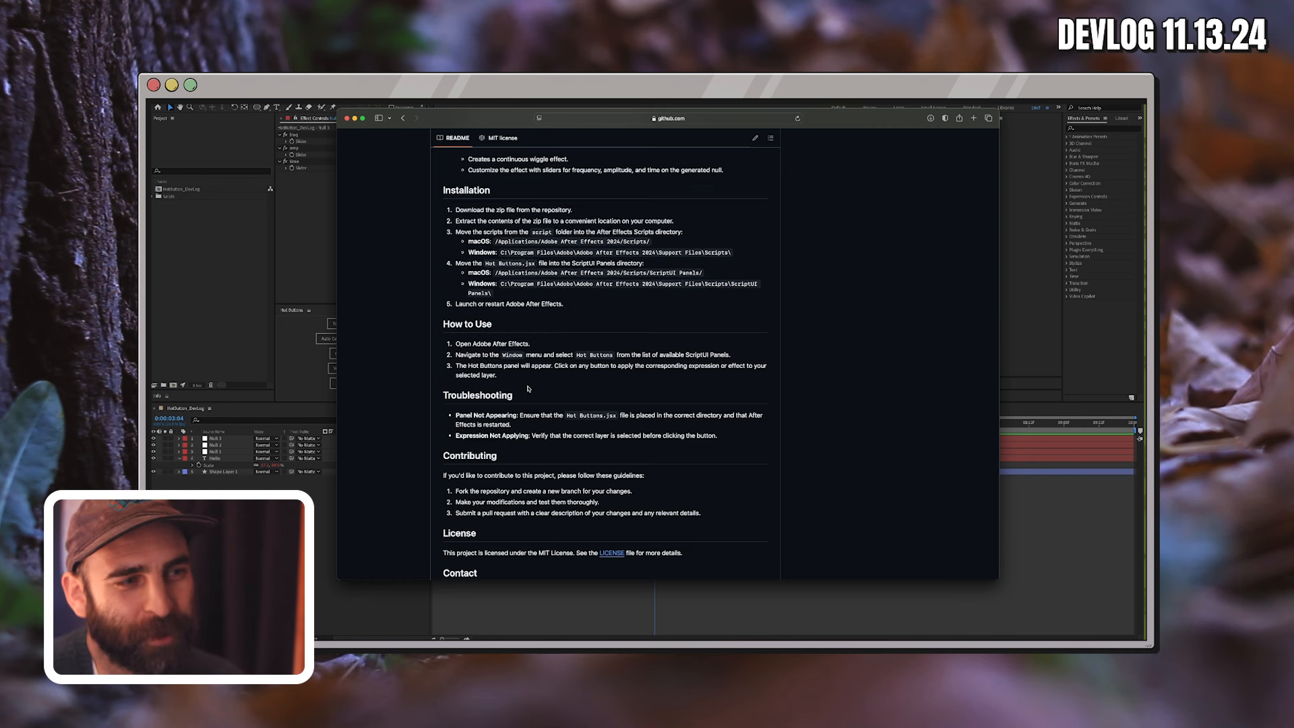
left_click_drag(506, 382, 411, 337)
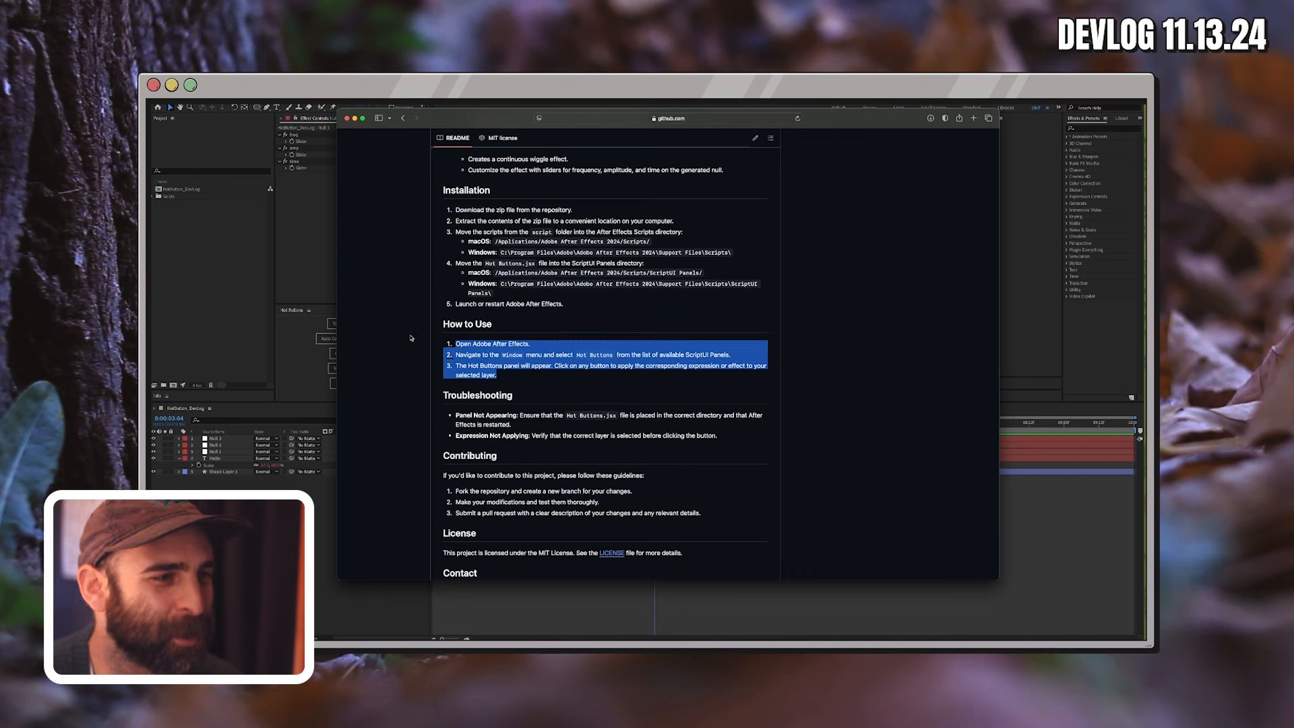
left_click(536, 399)
scroll(525, 453, "down", 1)
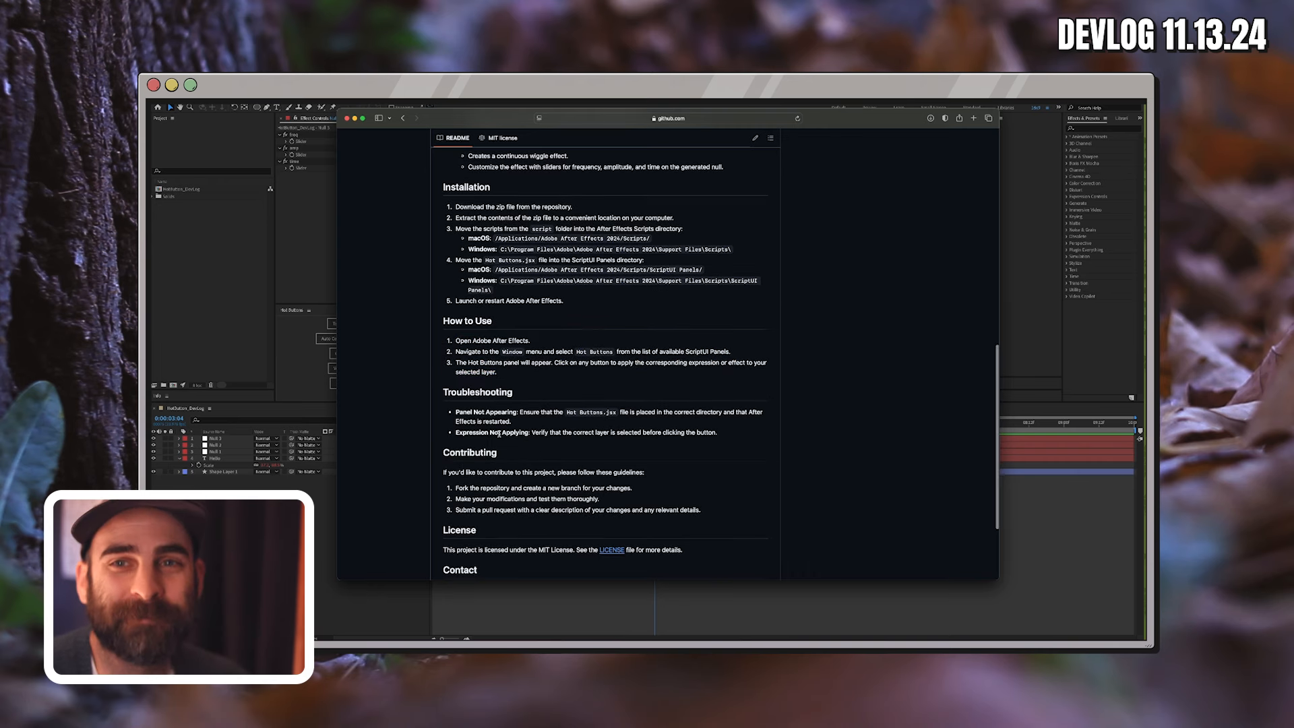